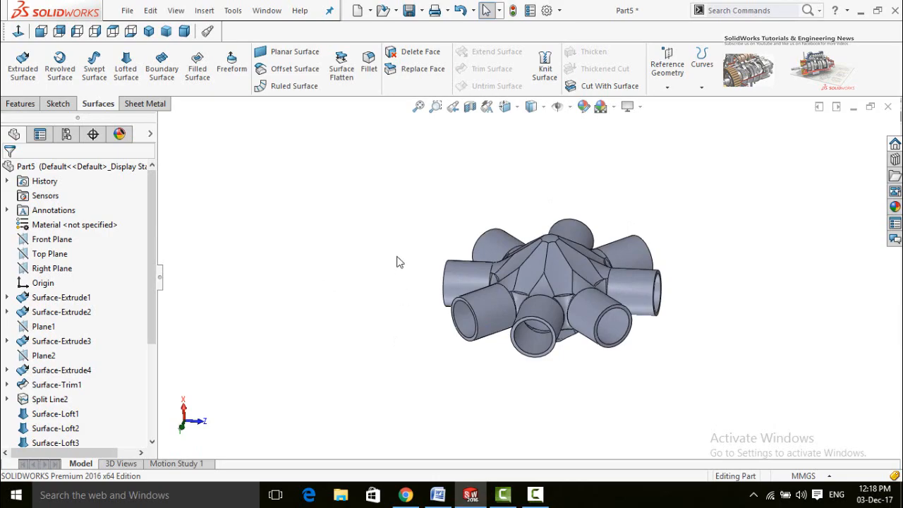
middle_drag(398, 262, 406, 346)
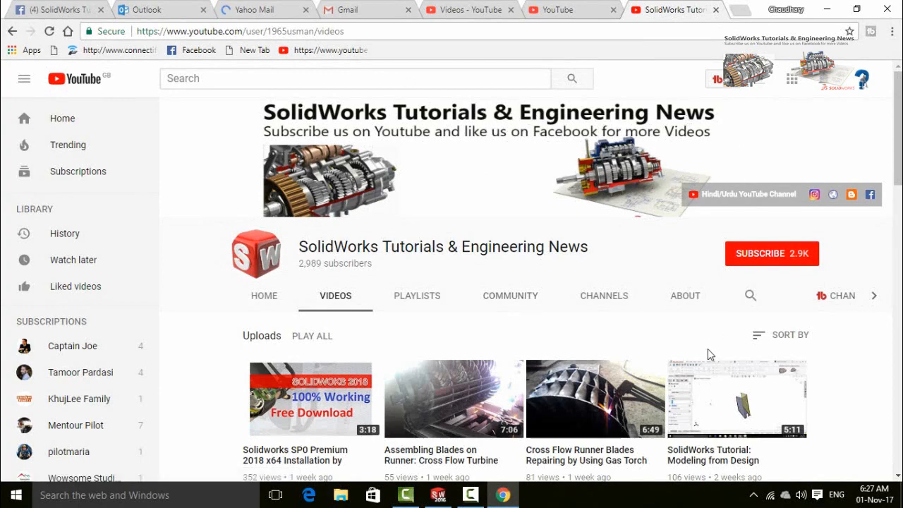
scroll(837, 353, down, 15)
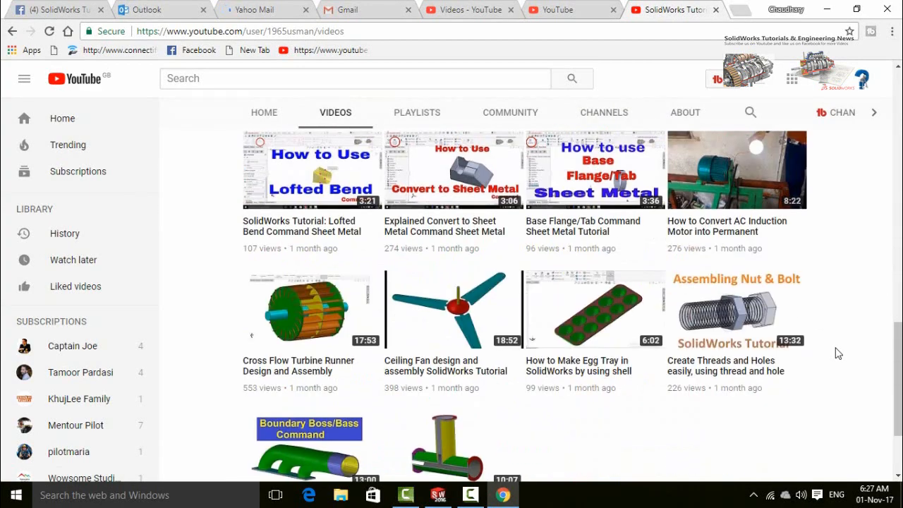
scroll(837, 353, up, 20)
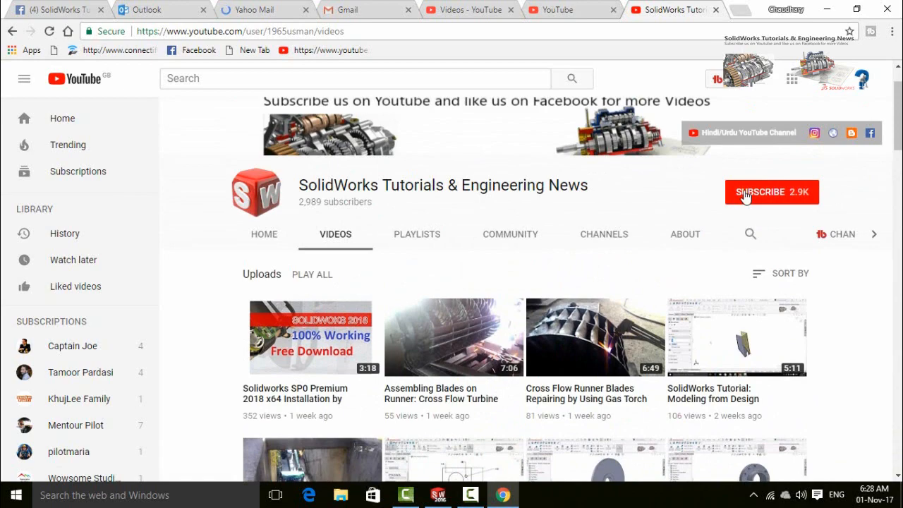
click(746, 197)
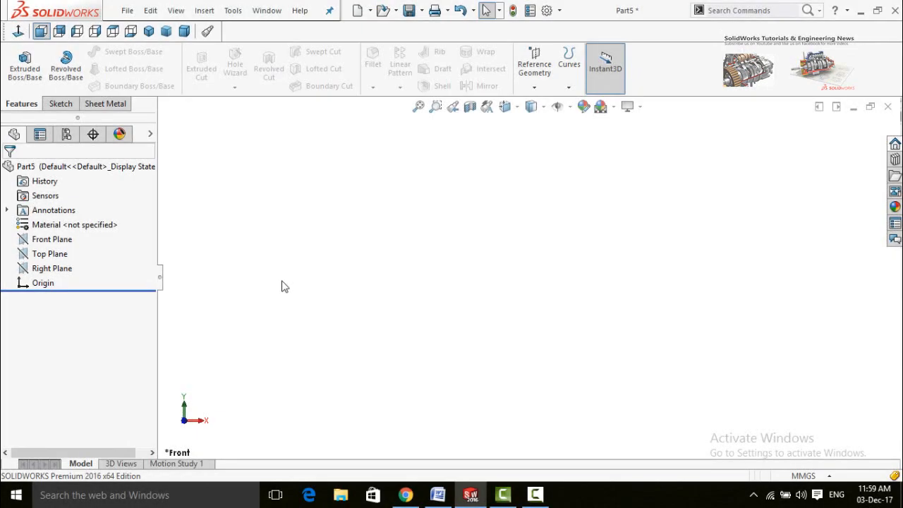
Step: Start a sketch on the Front Plane and draw a circle about 107 mm in diameter centred on the origin
click(42, 240)
click(46, 223)
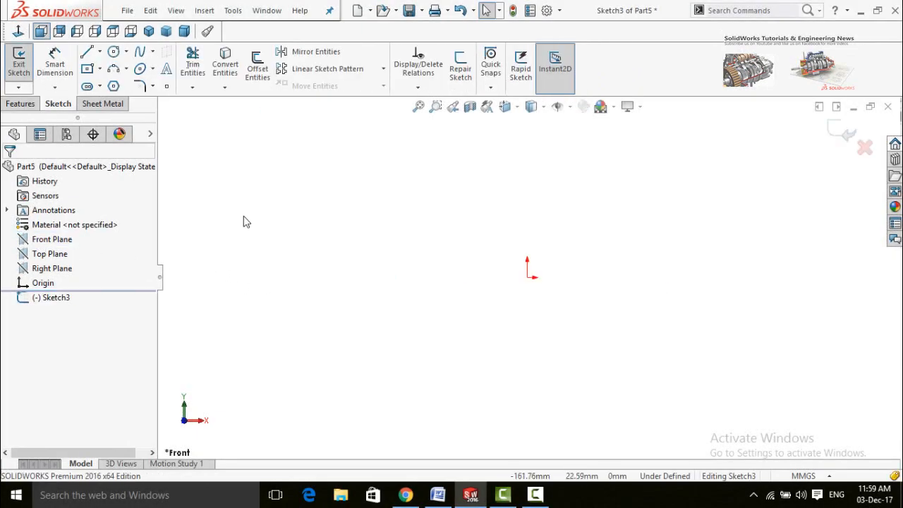
click(114, 53)
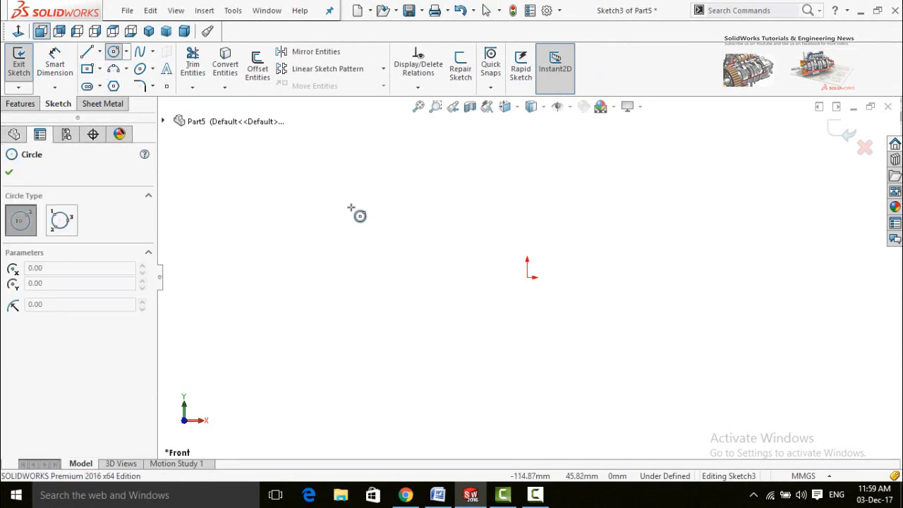
click(528, 278)
click(582, 340)
Step: Dimension the circle's diameter and set it to 50 mm
right_drag(645, 361, 627, 304)
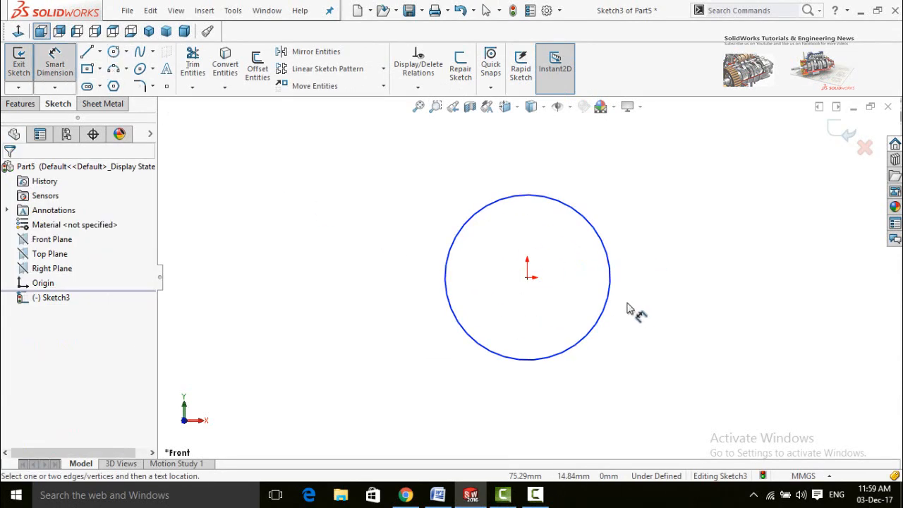
click(599, 332)
click(690, 370)
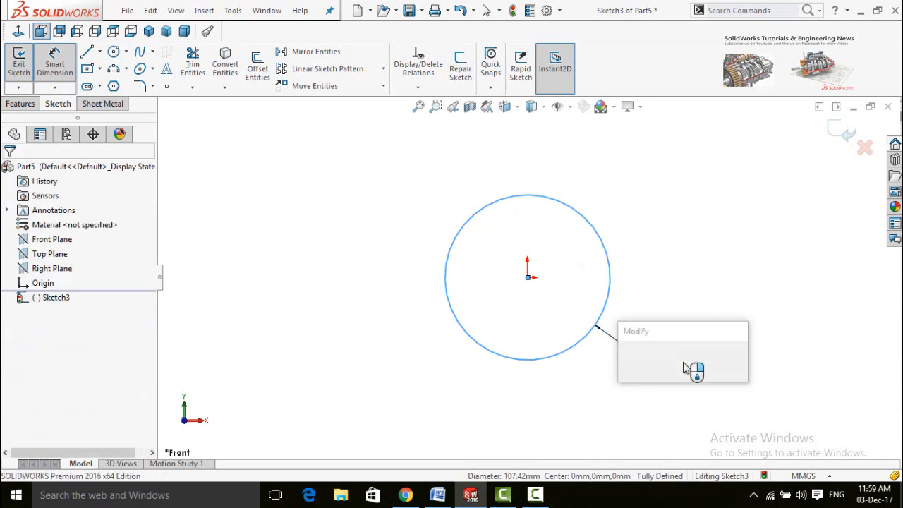
text(50)
key(Return)
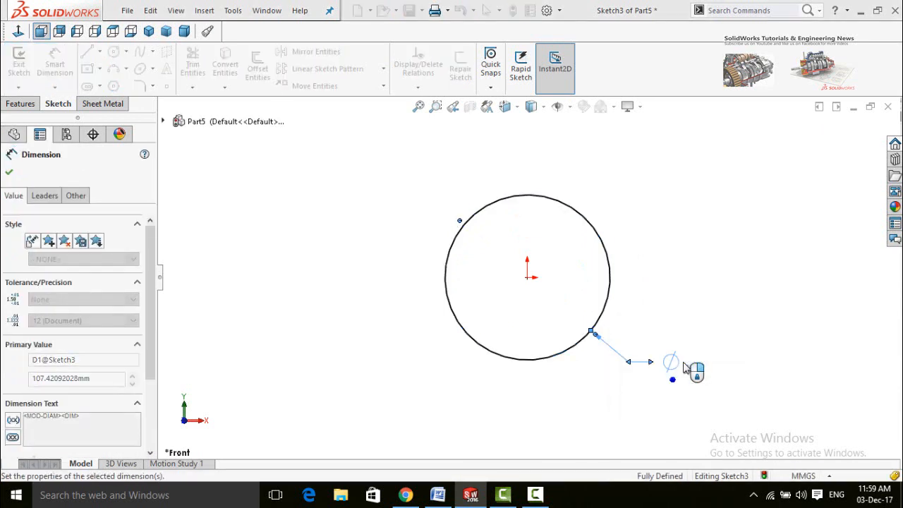
Step: Enable the Surfaces command set and switch to it
right_click(92, 105)
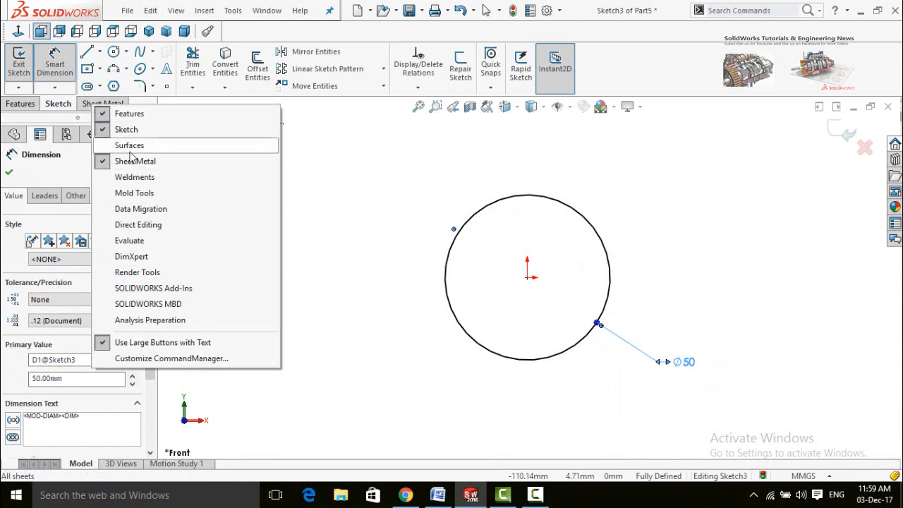
click(98, 145)
click(97, 104)
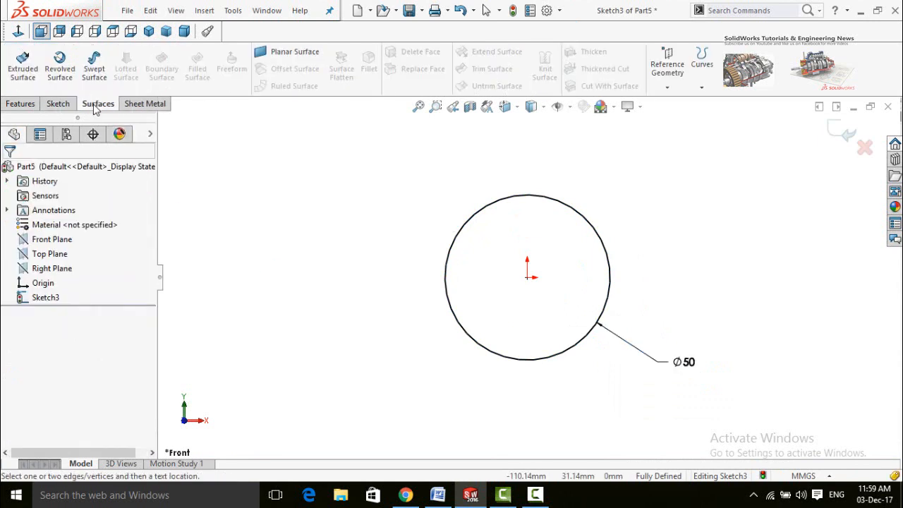
Step: Extrude the 50 mm circle as a surface, Mid Plane, with a depth of 250 mm
click(20, 67)
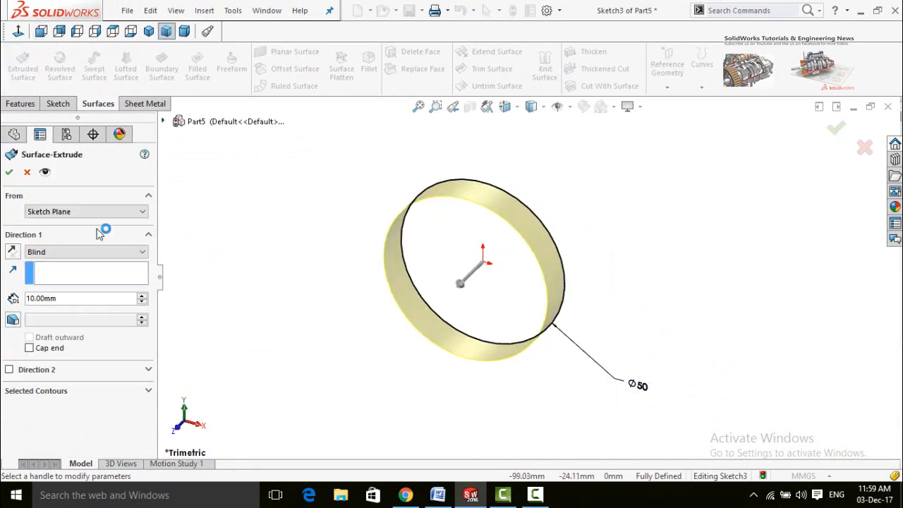
click(67, 252)
click(58, 307)
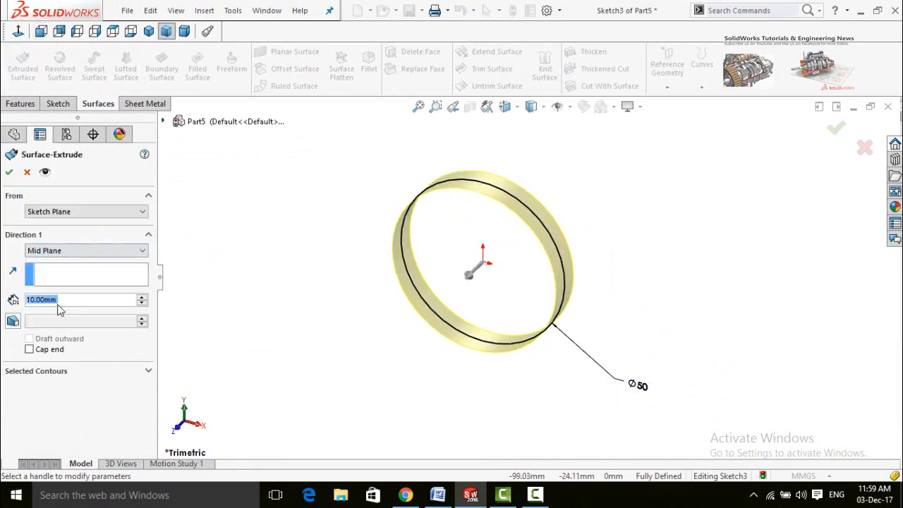
text(250)
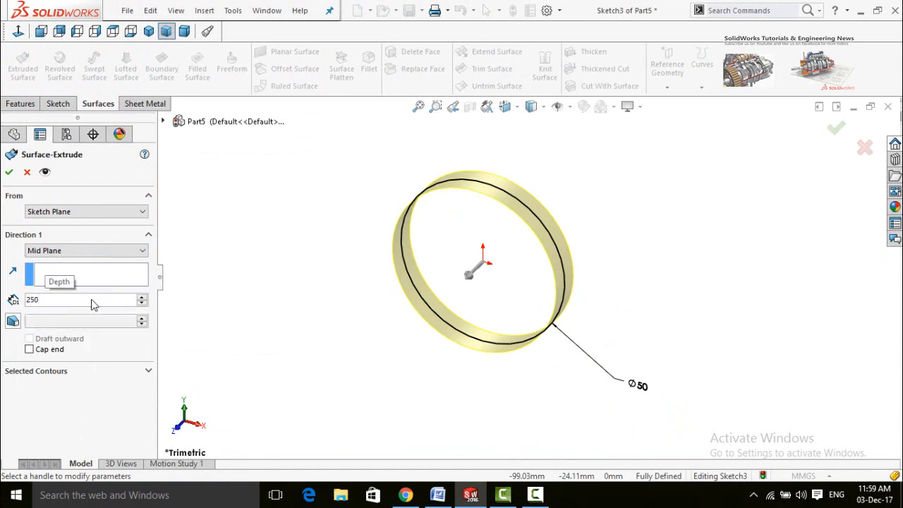
key(Return)
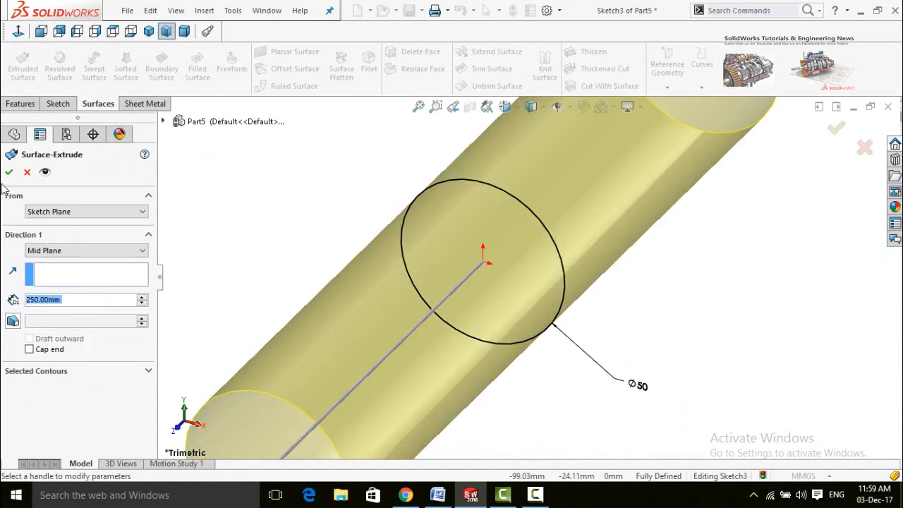
click(8, 171)
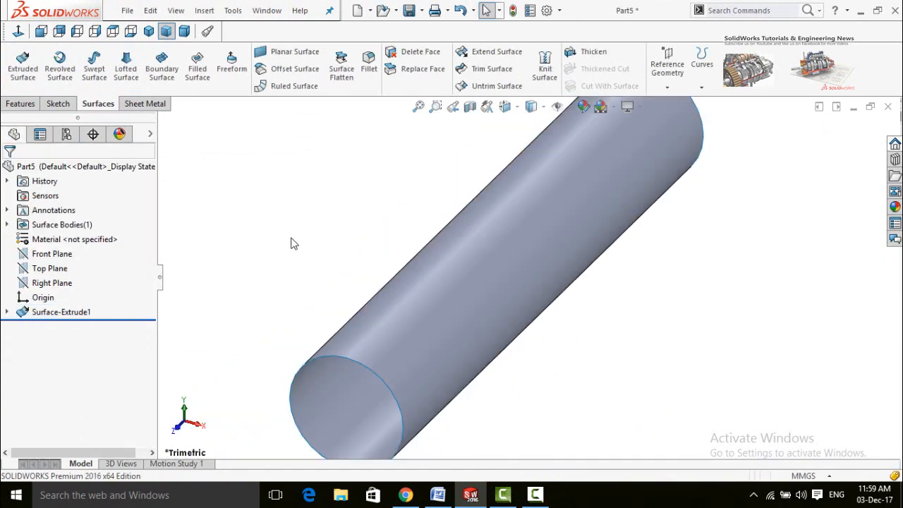
Step: Sketch a circle on the Top Plane, centred on the origin and matching the tube's width
key(f)
middle_drag(343, 236, 297, 283)
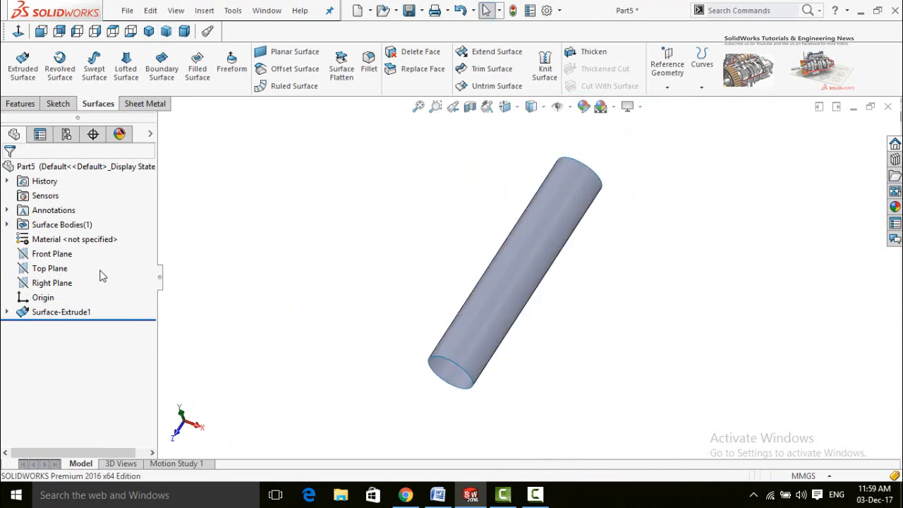
click(50, 269)
click(88, 252)
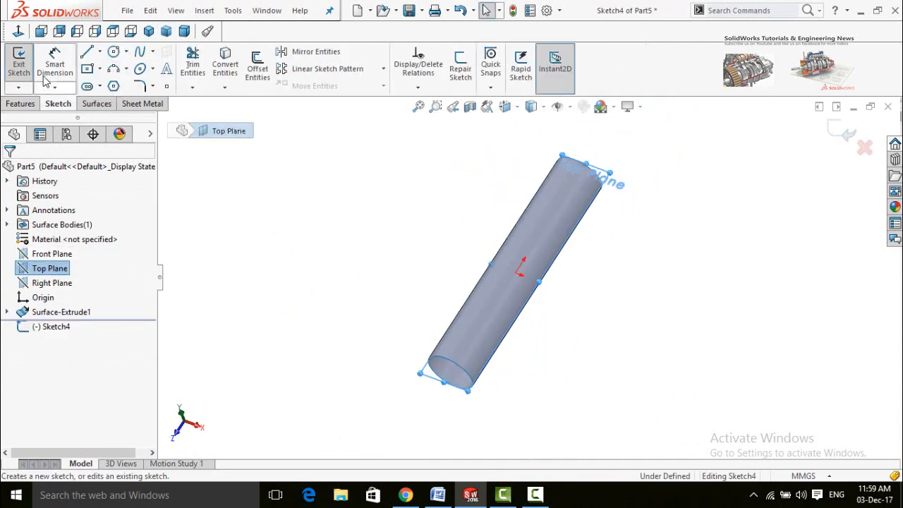
click(113, 52)
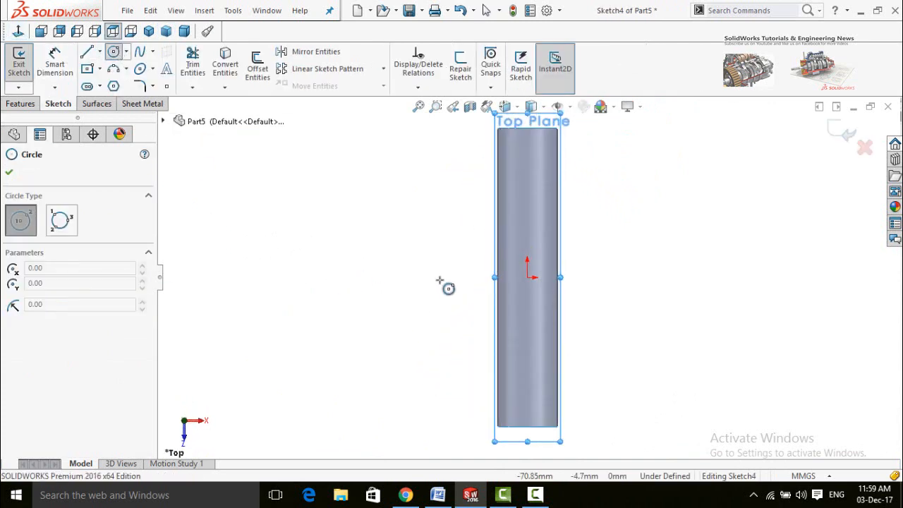
click(528, 278)
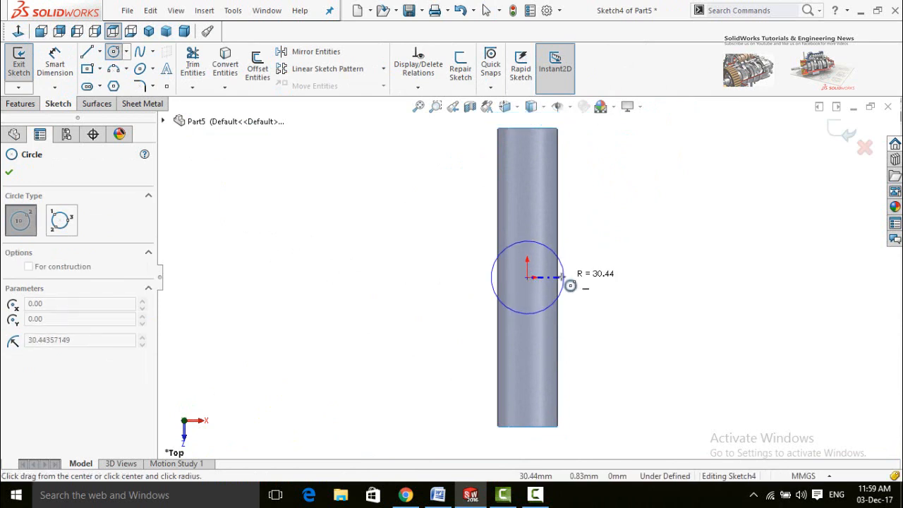
click(559, 276)
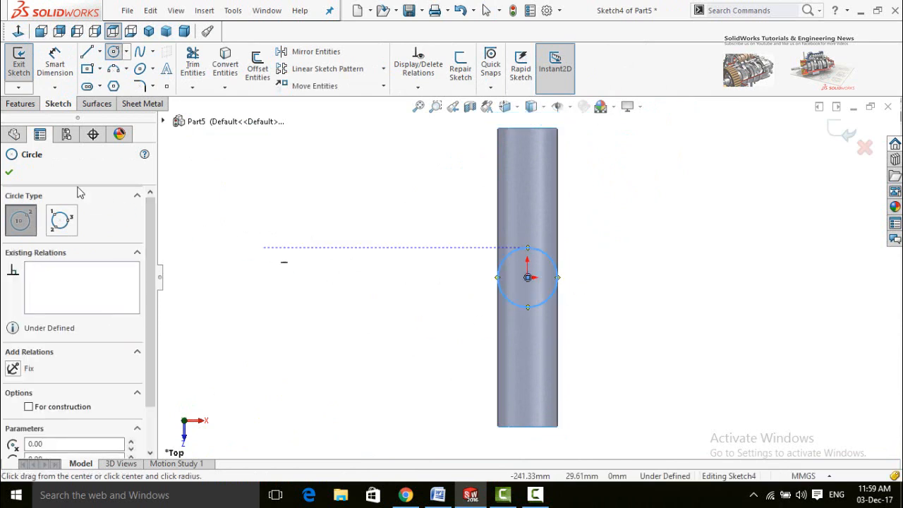
Step: Extrude the Top Plane circle as a surface, Mid Plane, with a depth of 250 mm
click(91, 105)
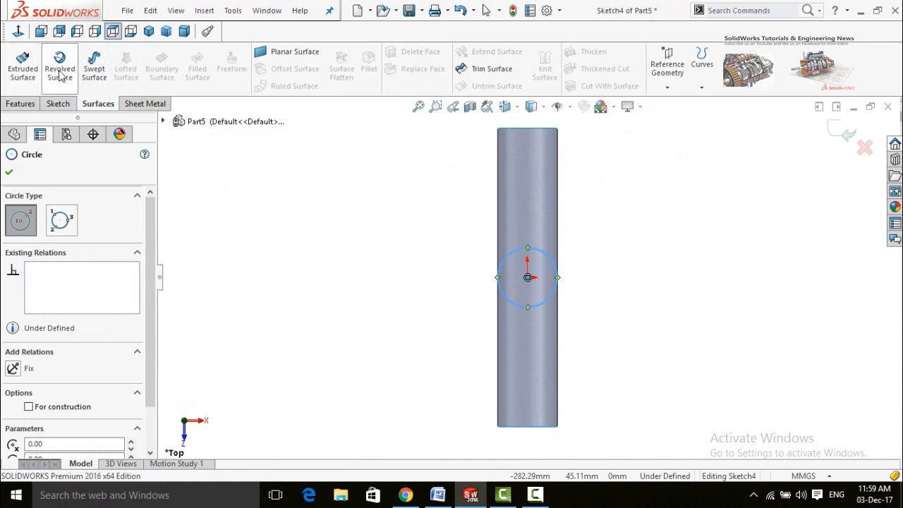
click(23, 70)
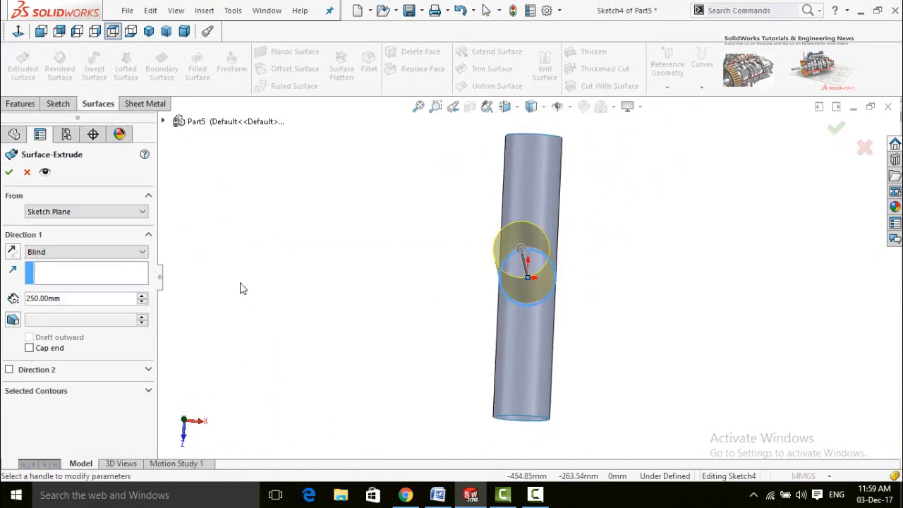
click(83, 252)
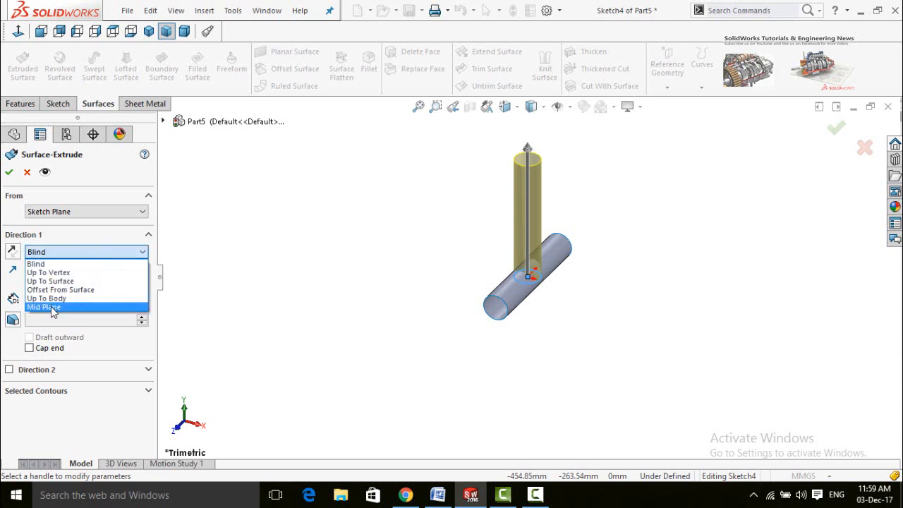
click(53, 309)
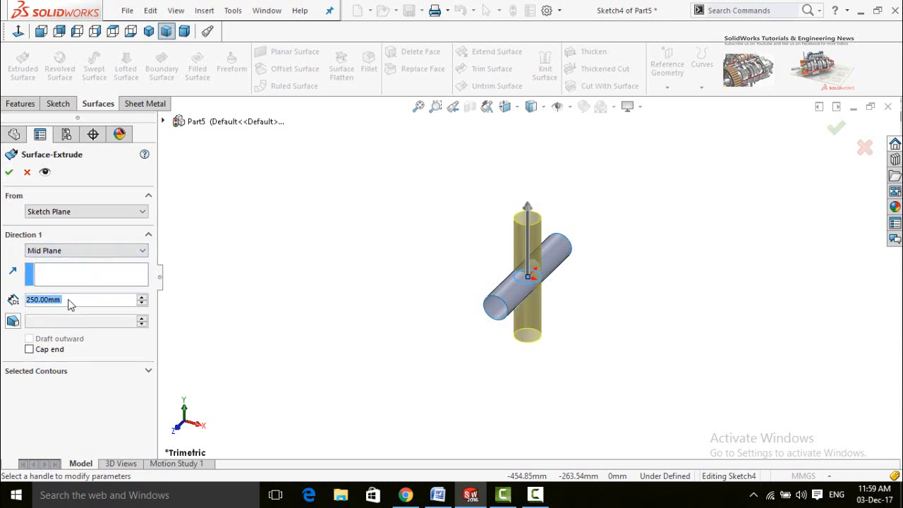
click(9, 172)
Step: Create a reference plane midway between the Front Plane and the Top Plane
middle_drag(433, 255, 434, 234)
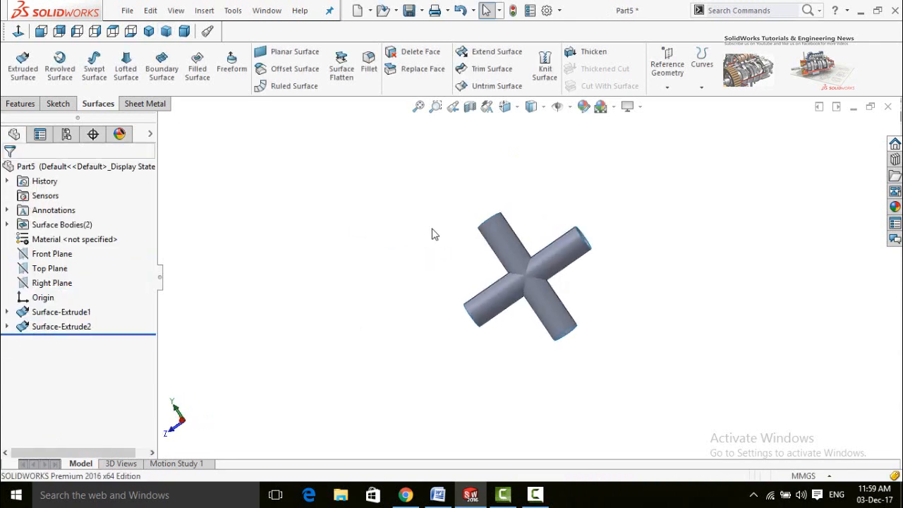
click(669, 74)
click(680, 104)
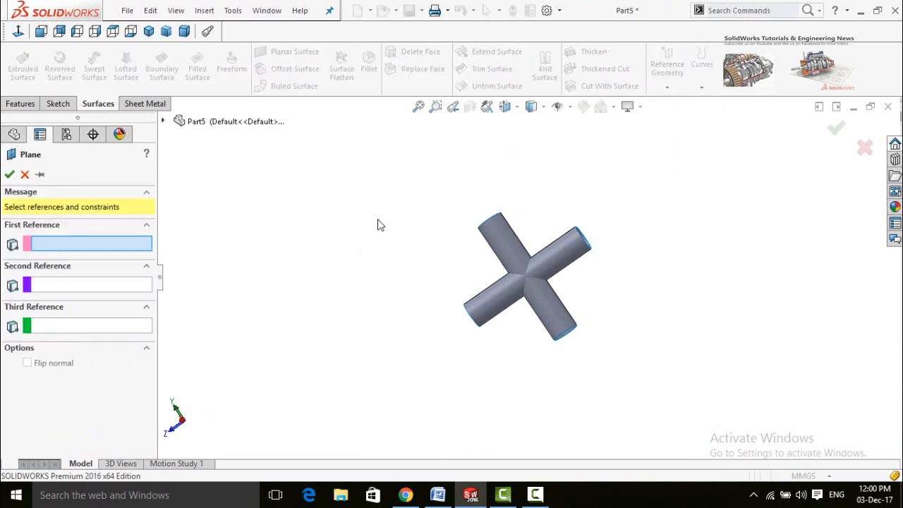
click(164, 122)
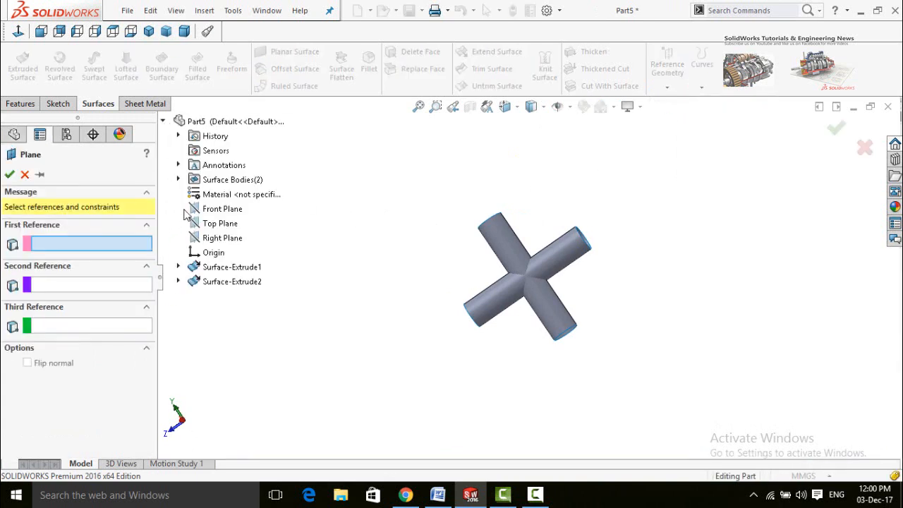
click(208, 210)
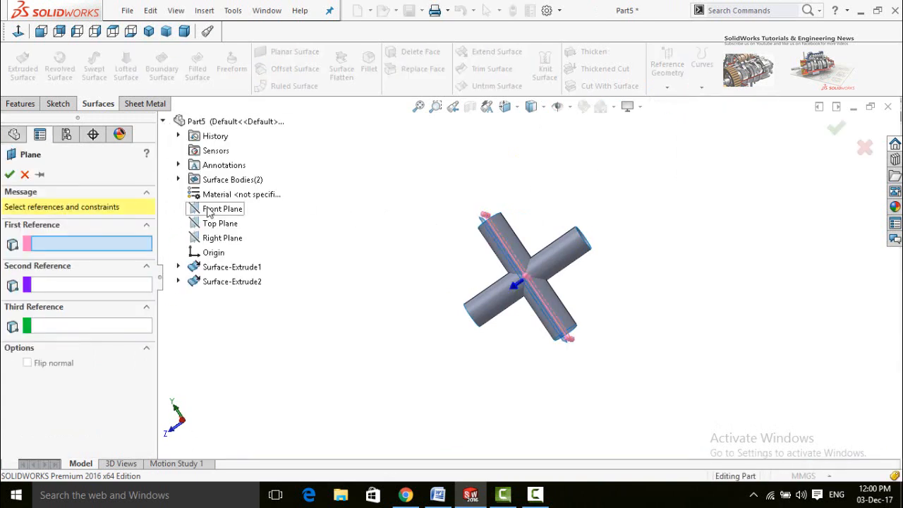
click(197, 226)
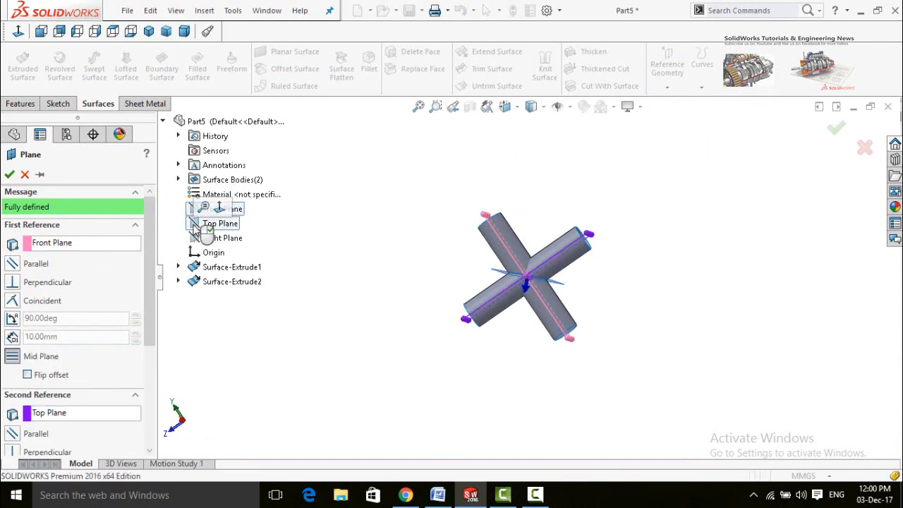
click(13, 176)
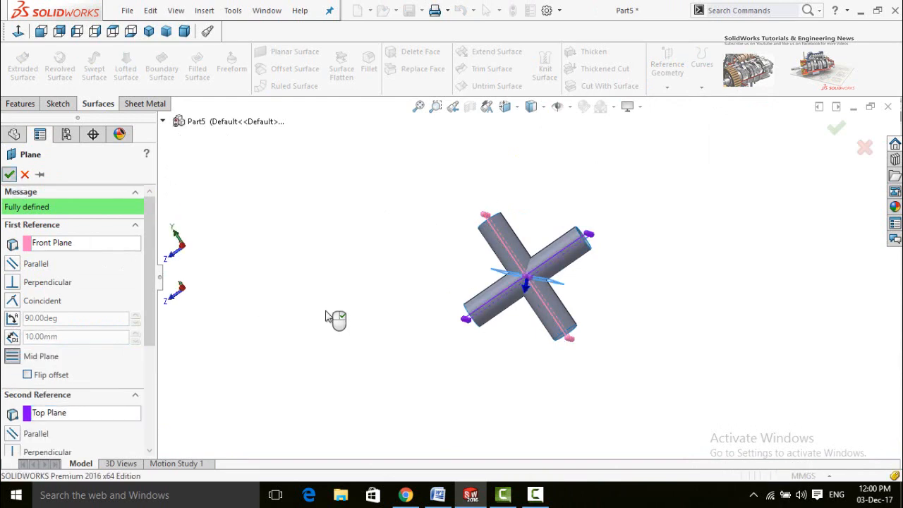
Step: Sketch a circle on the angled Plane1, centred on the origin and matching the tube's width
click(494, 284)
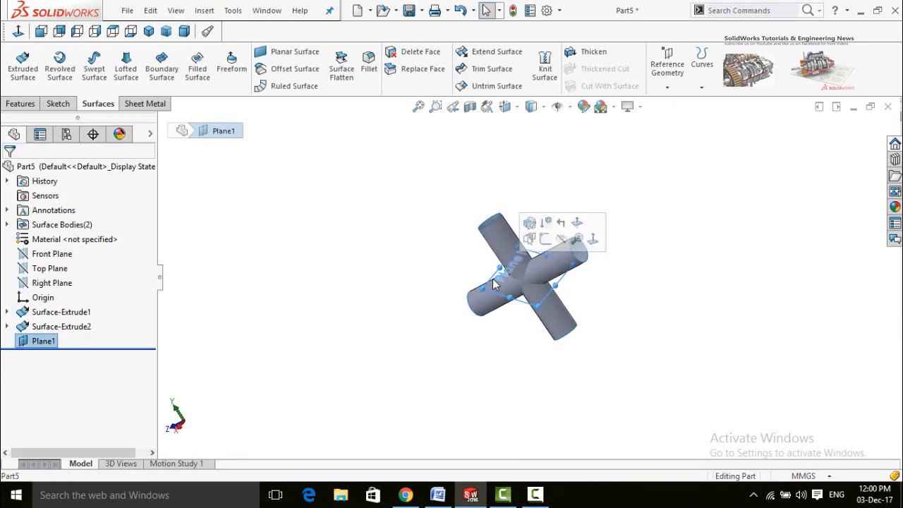
click(545, 243)
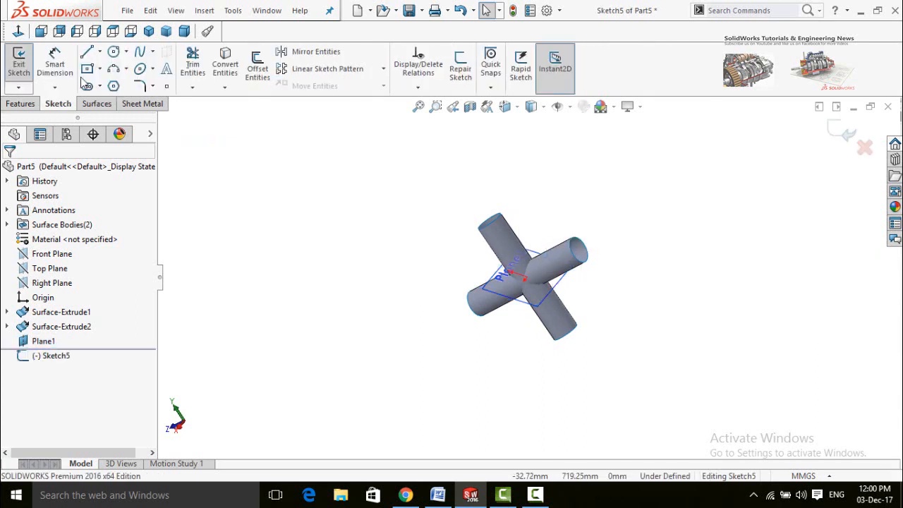
click(18, 31)
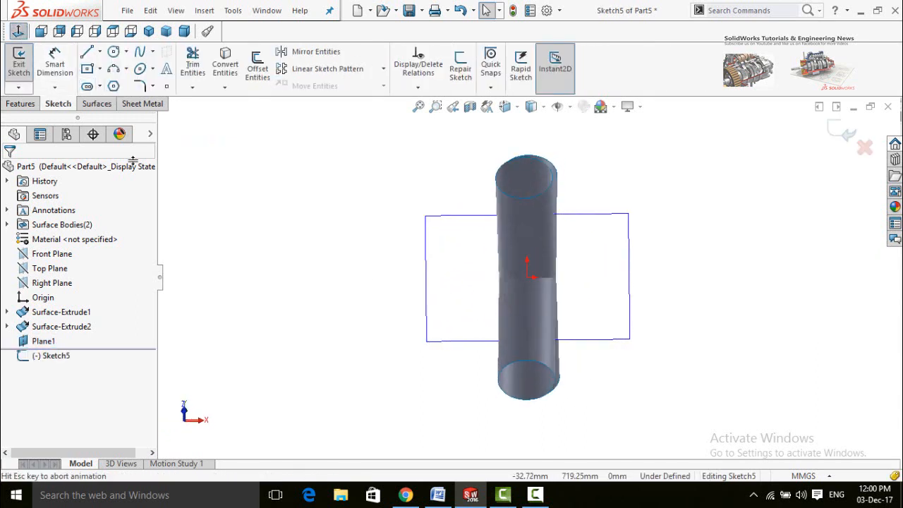
click(113, 53)
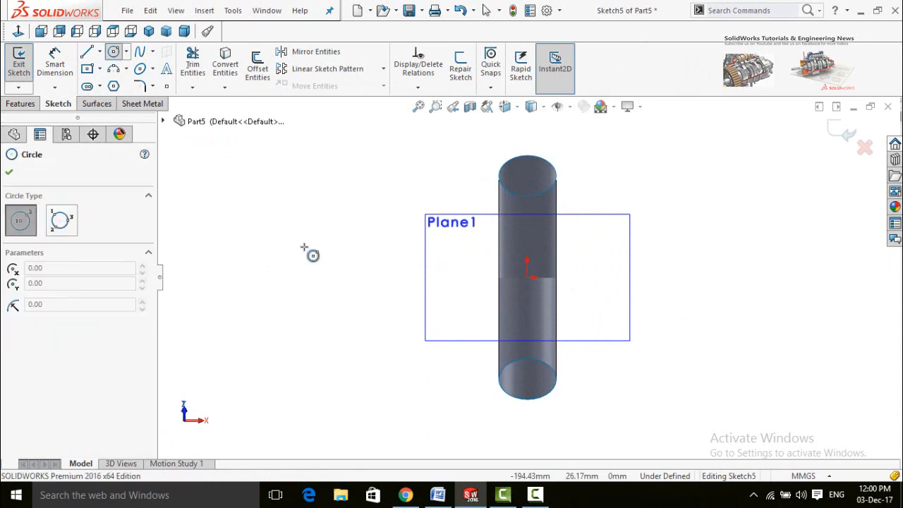
click(559, 282)
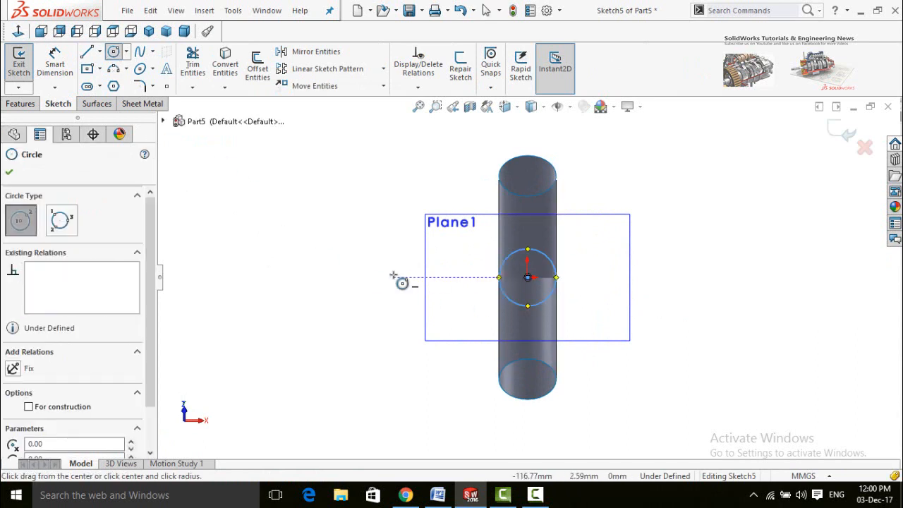
Step: Extrude the Plane1 circle as a surface, Mid Plane, with a depth of 250 mm, and hide Plane1
click(96, 104)
click(24, 70)
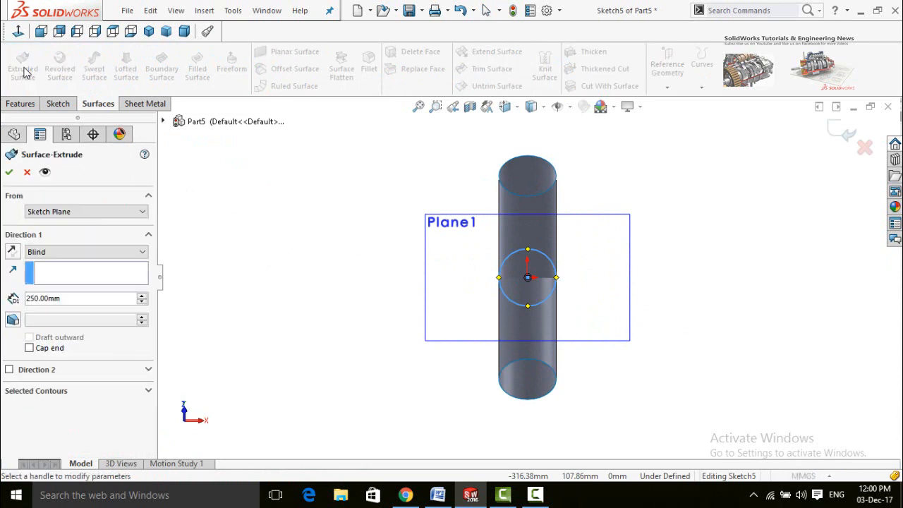
click(56, 254)
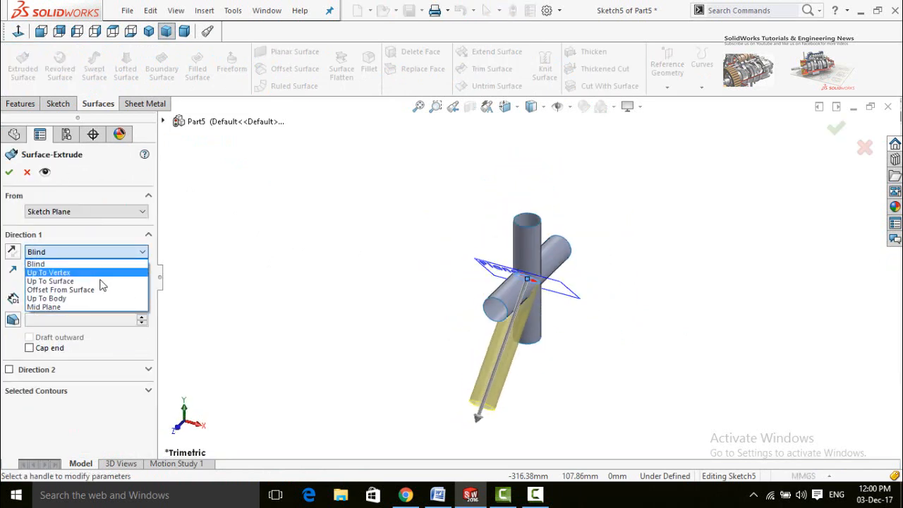
click(47, 307)
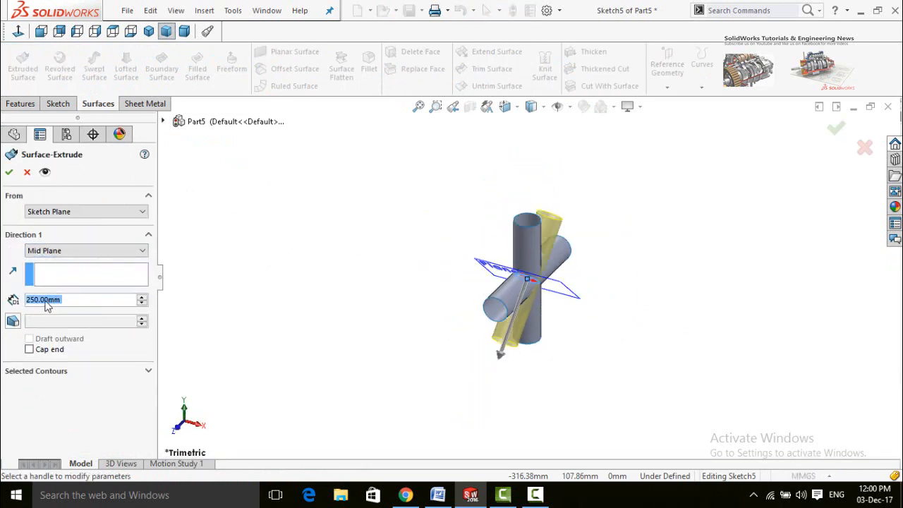
click(8, 173)
click(494, 270)
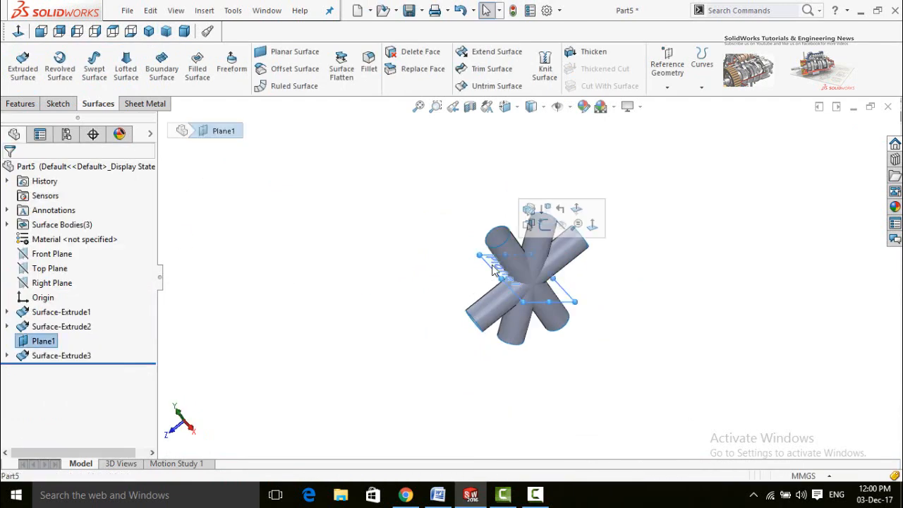
click(561, 226)
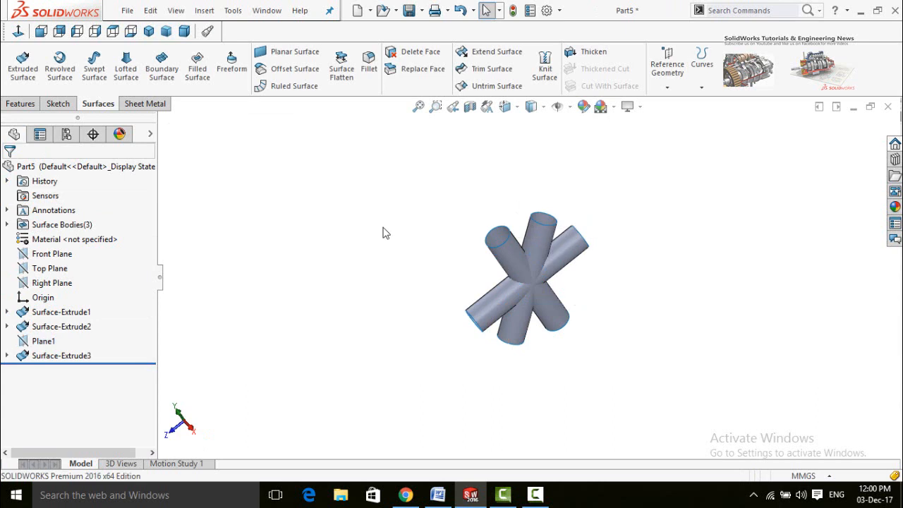
Step: Create a second mid plane between the Front Plane and the Top Plane, with its offset direction flipped
click(656, 73)
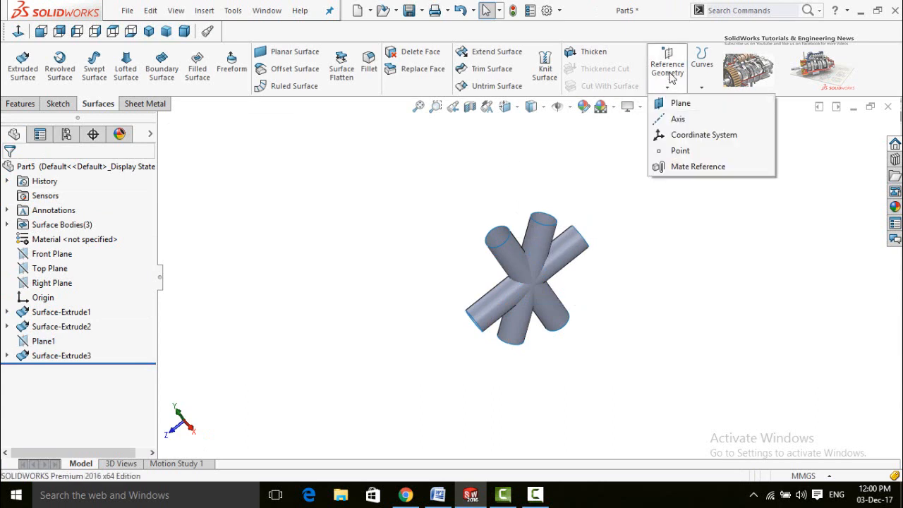
click(680, 105)
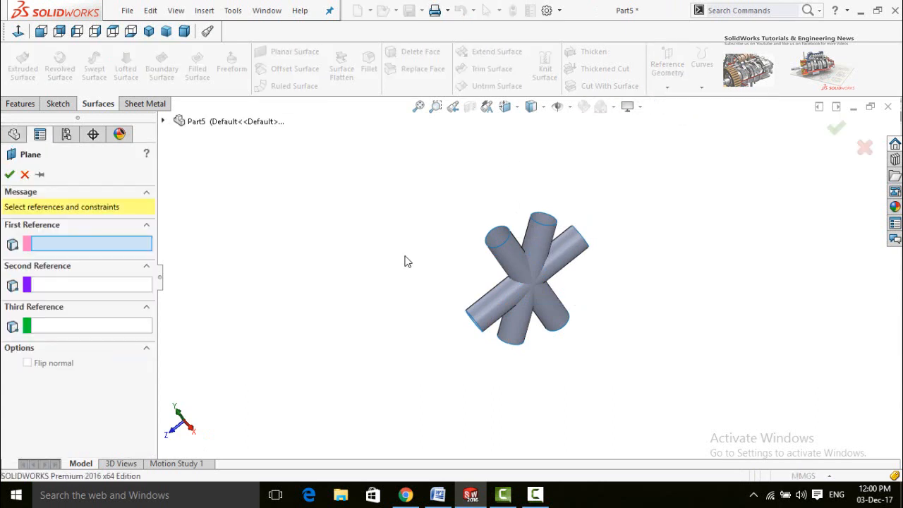
click(163, 122)
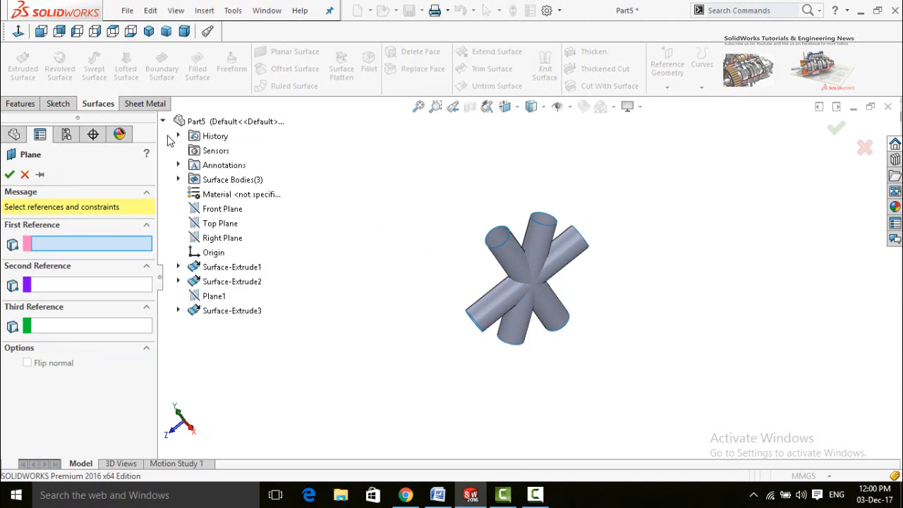
click(220, 210)
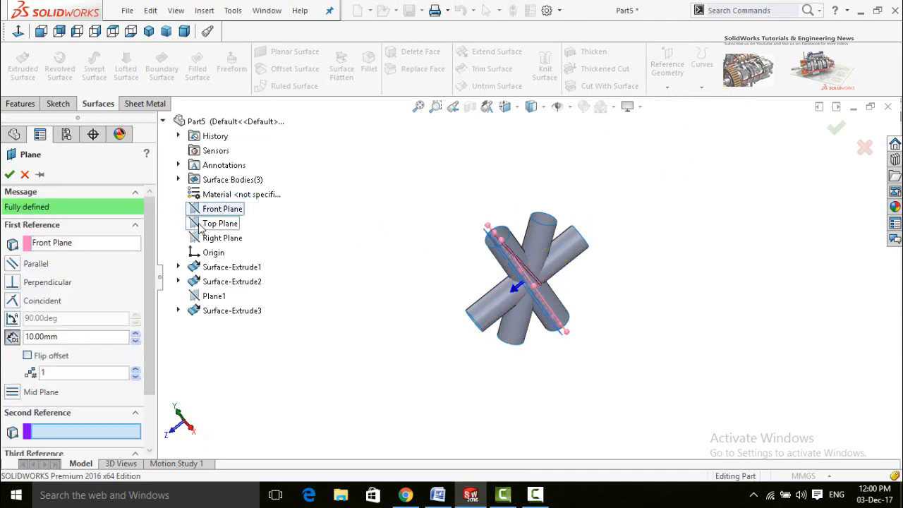
click(200, 226)
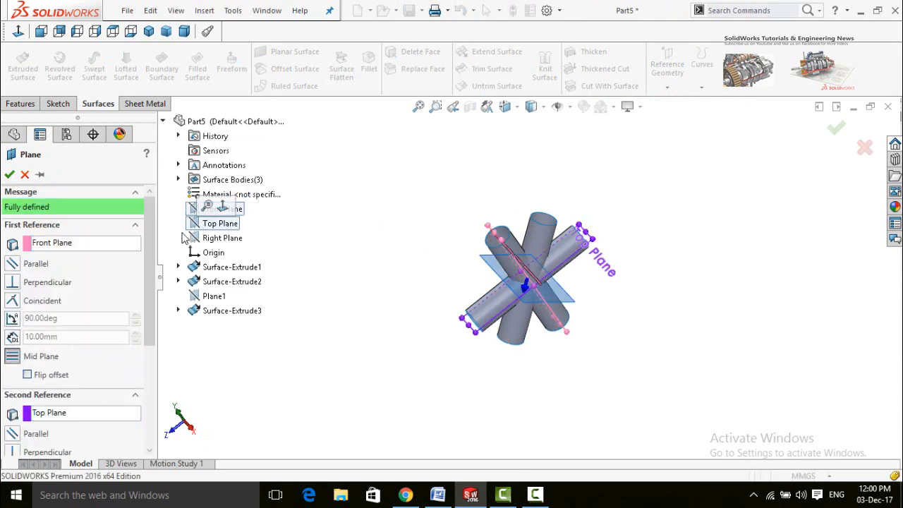
drag(150, 305, 146, 344)
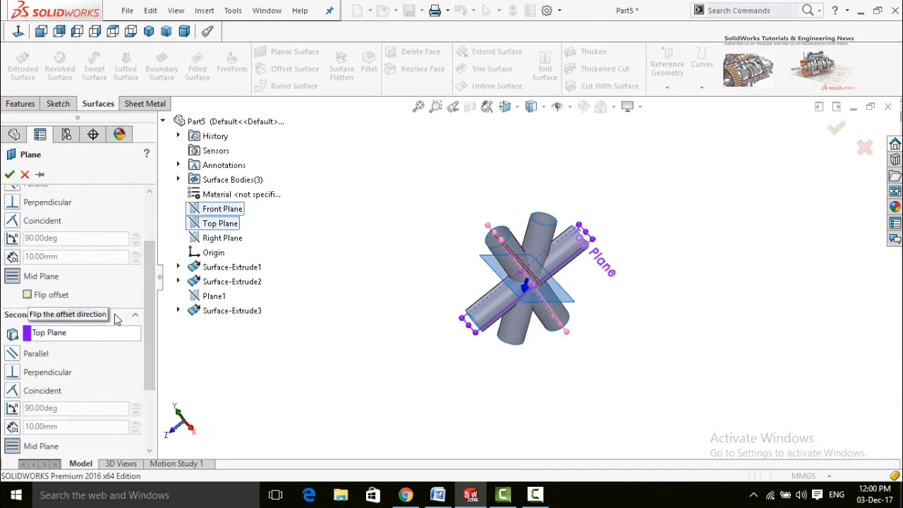
middle_drag(405, 382, 383, 447)
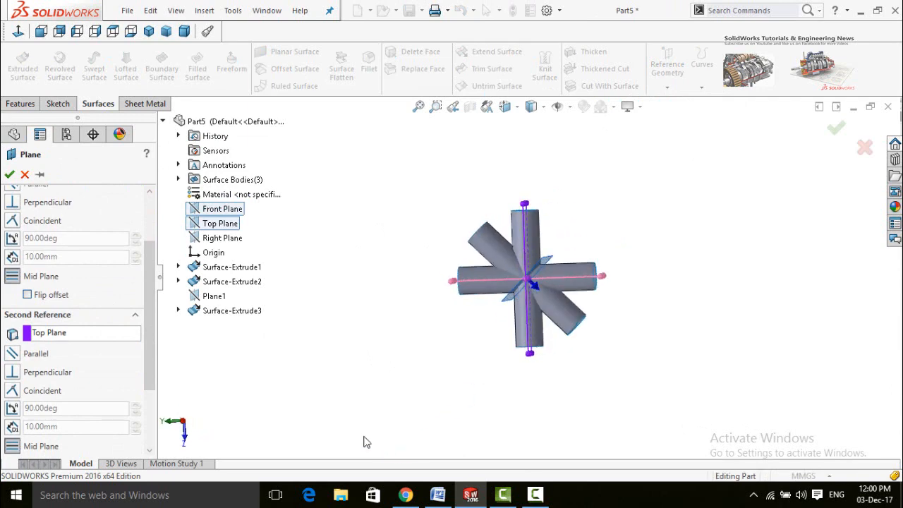
click(37, 295)
click(11, 175)
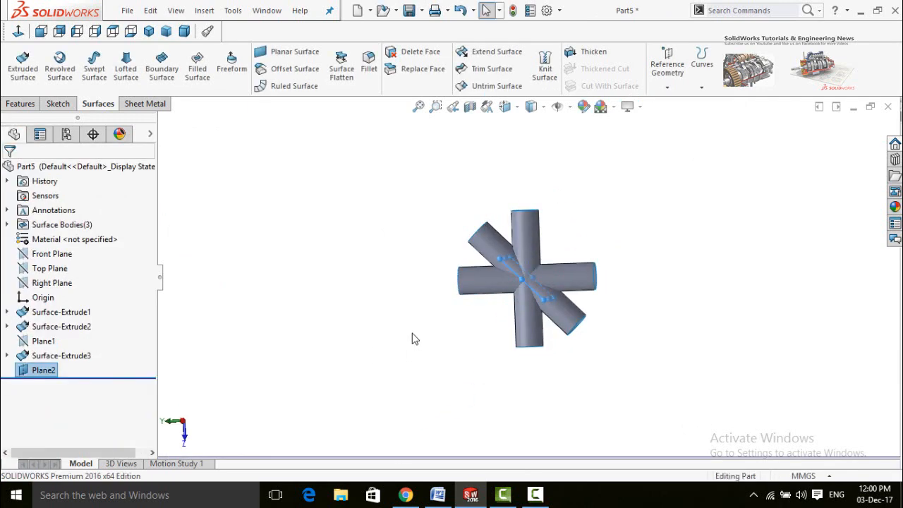
Step: Sketch a circle of 25 mm radius on Plane2, centred on the origin and touching the tube's edge
middle_drag(429, 207, 333, 285)
click(526, 249)
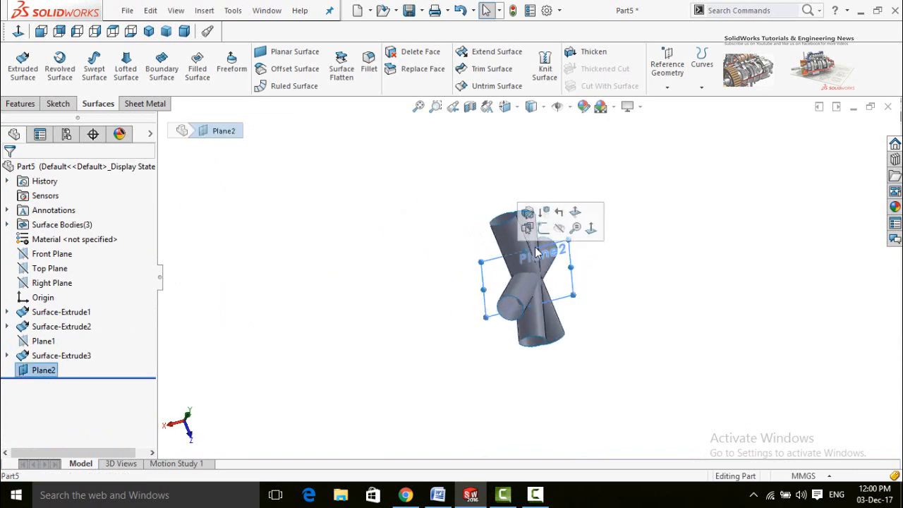
click(543, 230)
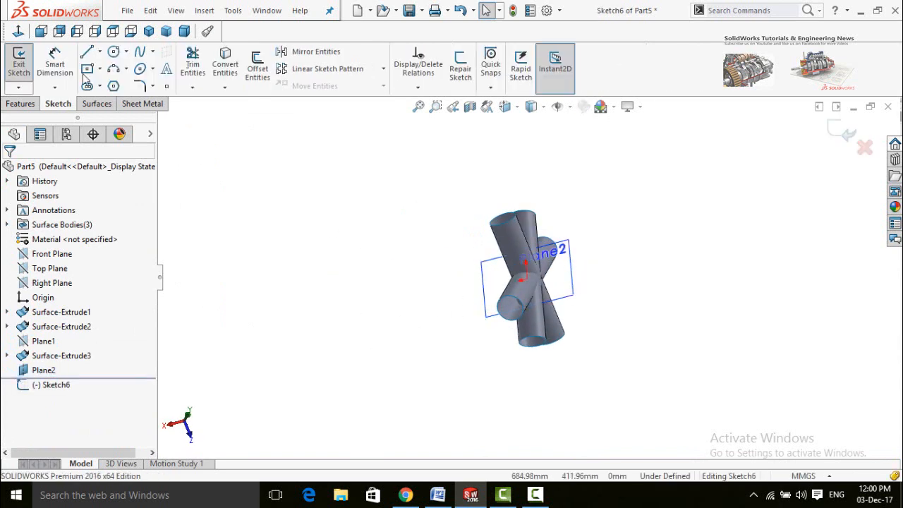
click(19, 33)
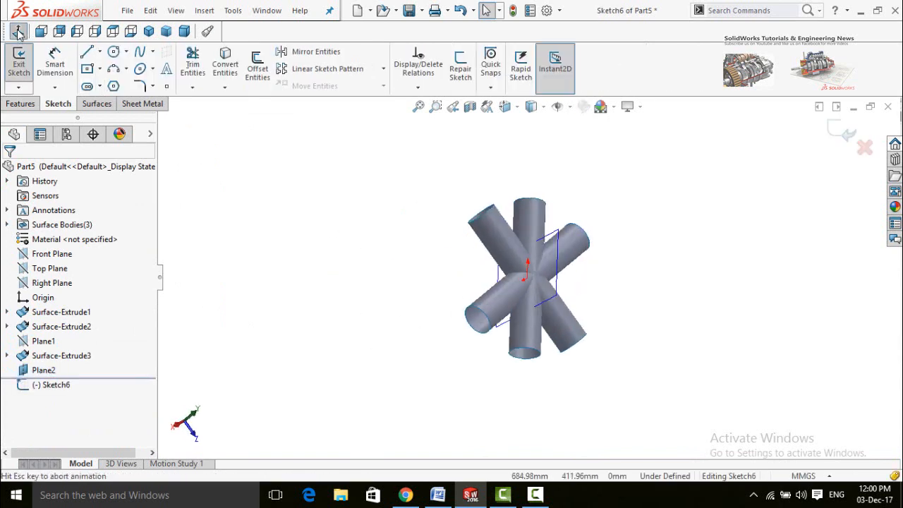
click(113, 57)
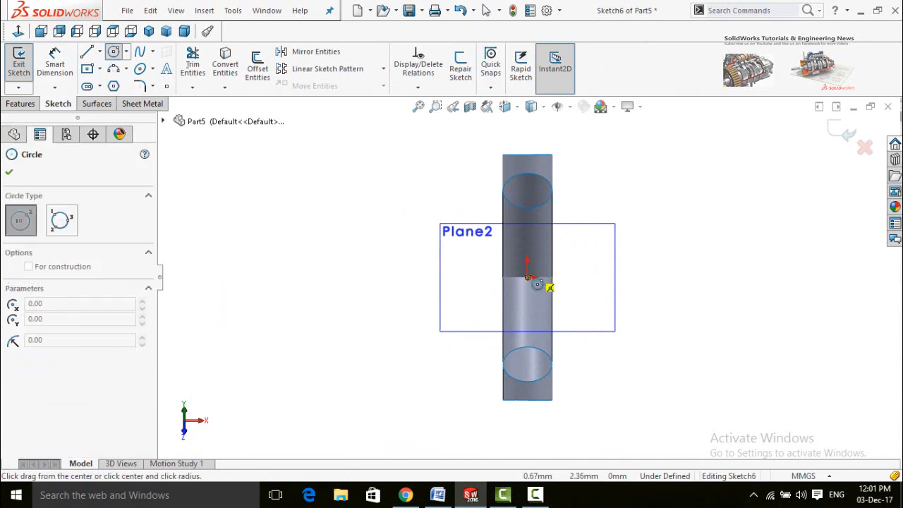
click(527, 277)
click(557, 285)
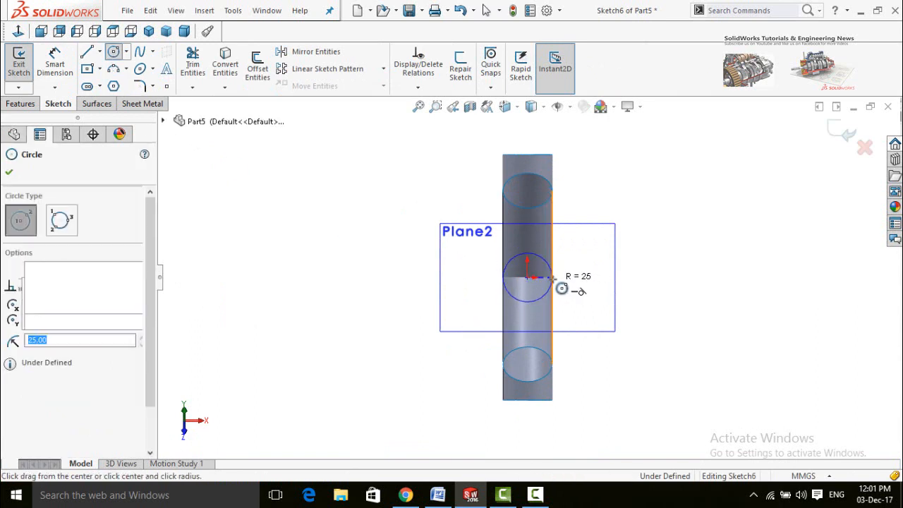
click(299, 303)
key(Escape)
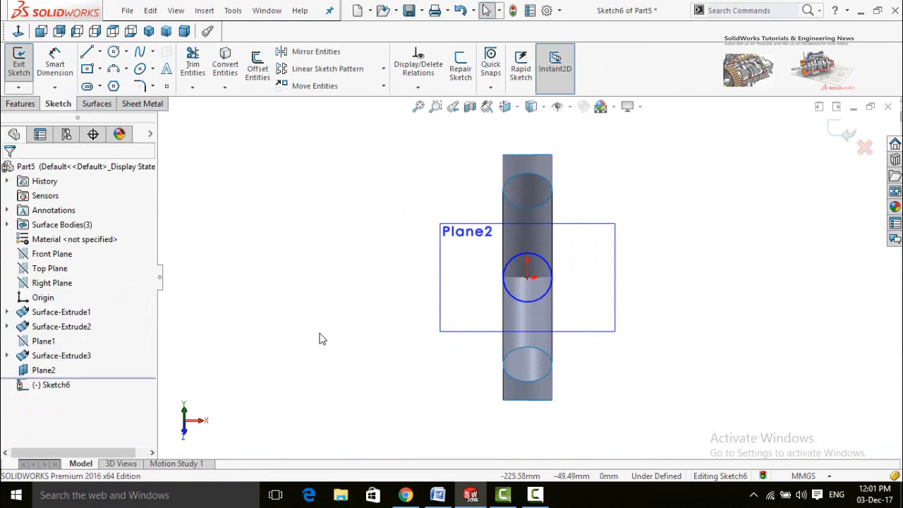
Step: Extrude the Plane2 circle as a surface, Mid Plane, with a depth of 250 mm, and hide Plane2
click(97, 103)
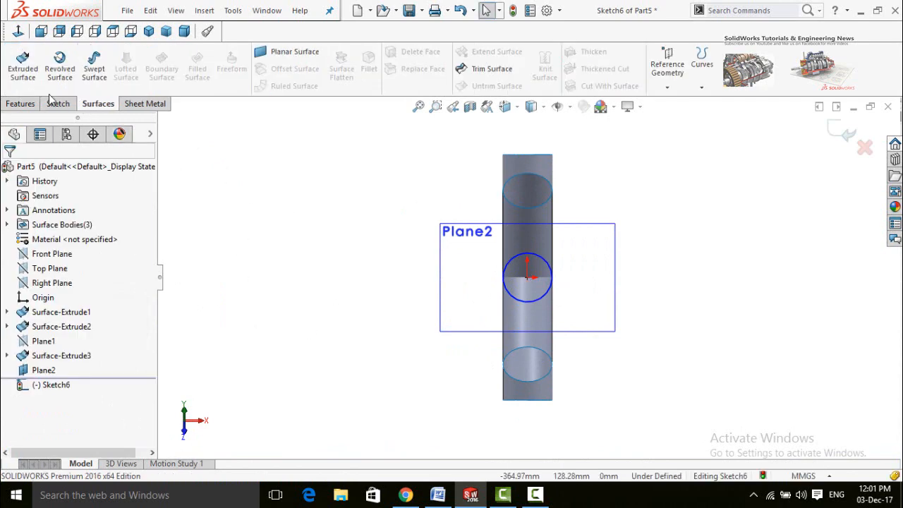
click(21, 67)
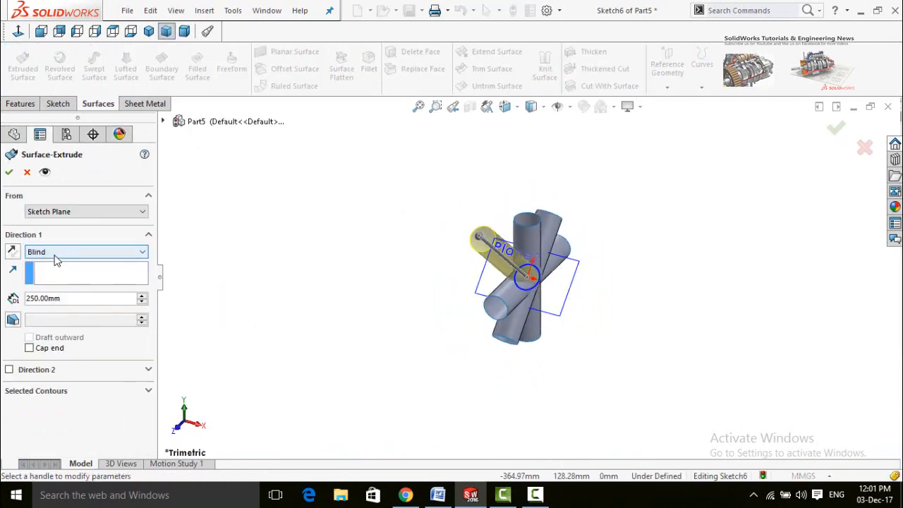
click(57, 252)
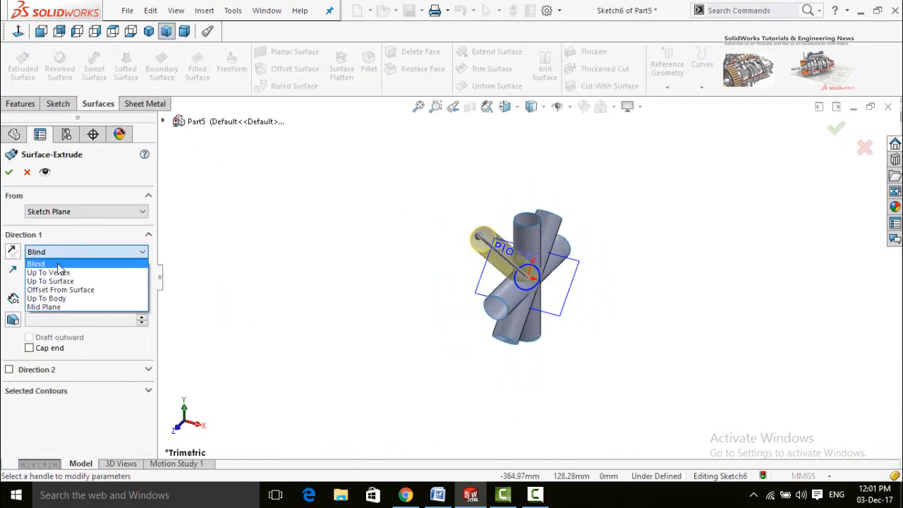
click(56, 307)
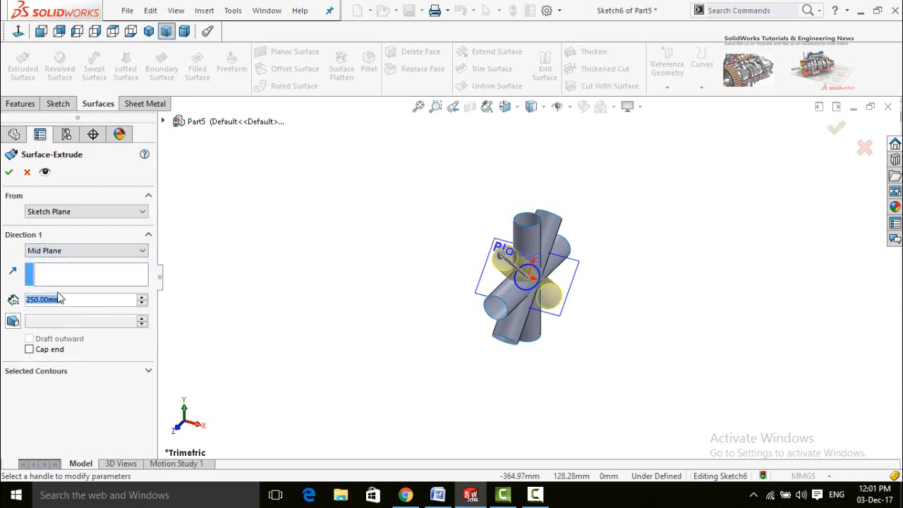
click(8, 173)
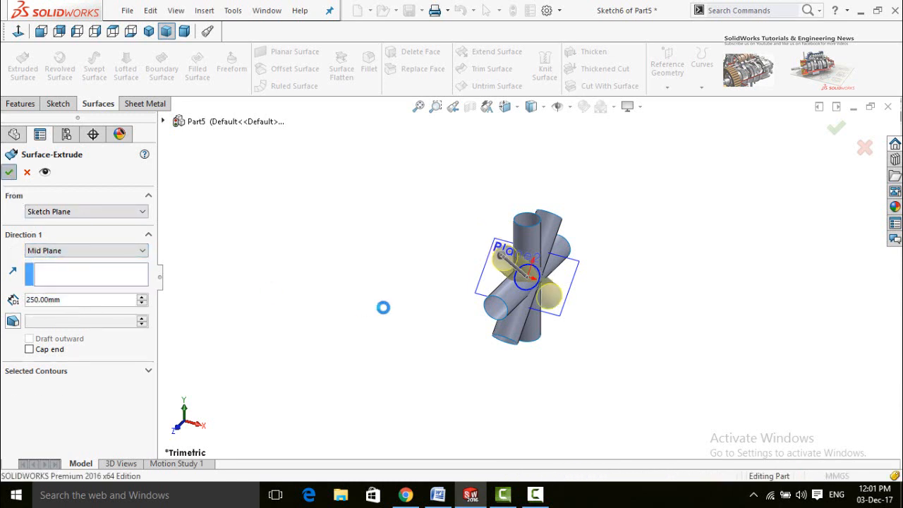
middle_drag(444, 267, 460, 317)
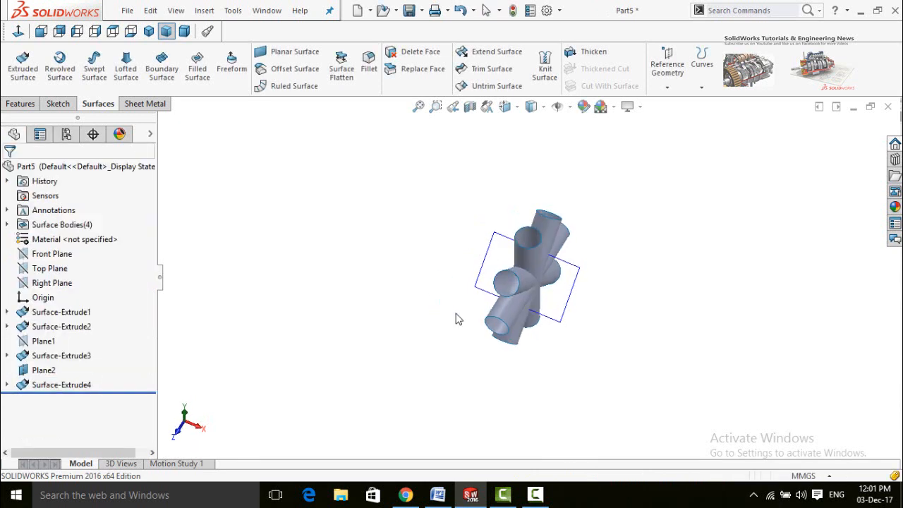
click(496, 248)
click(564, 212)
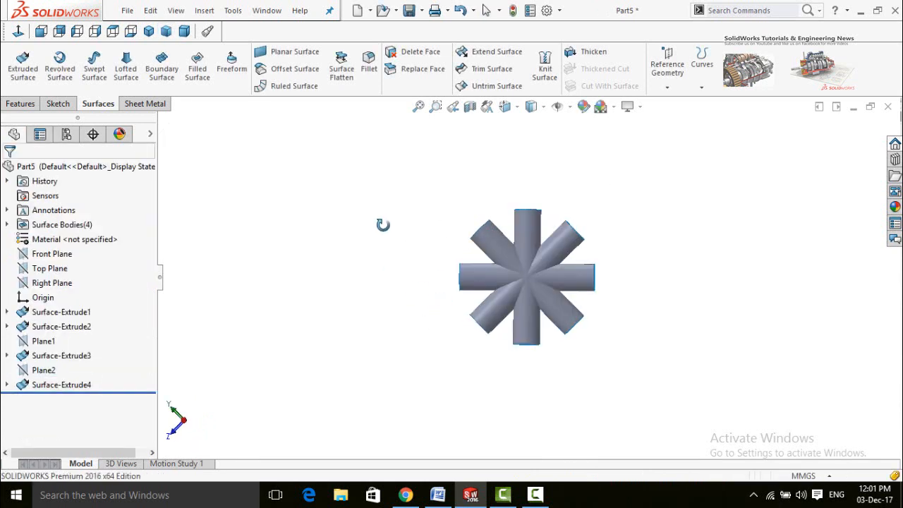
Step: Start a sketch on the Right Plane and draw a horizontal midpoint line about 181 mm long, centred on the origin
middle_drag(383, 222, 332, 299)
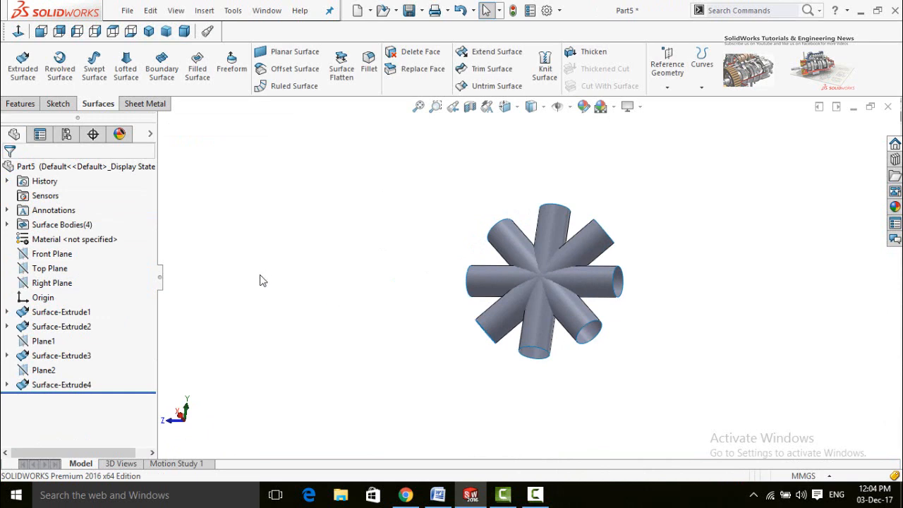
click(52, 283)
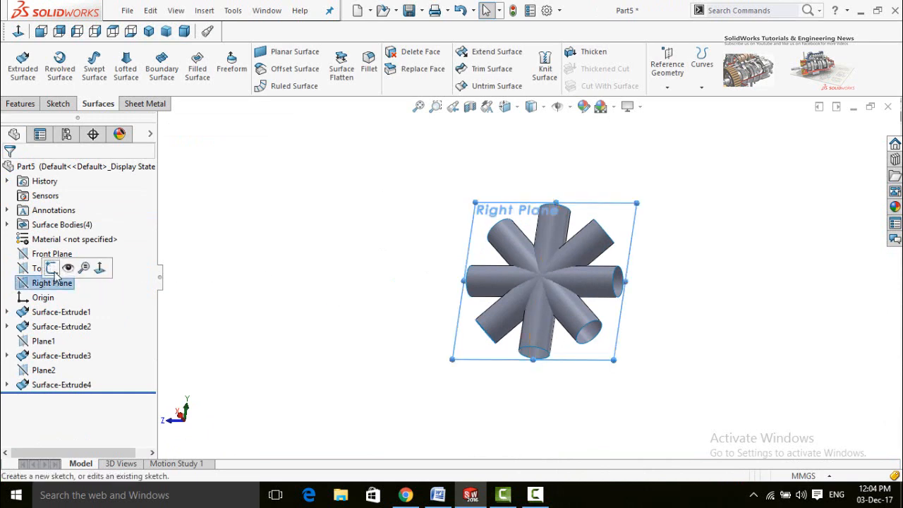
click(47, 266)
click(17, 30)
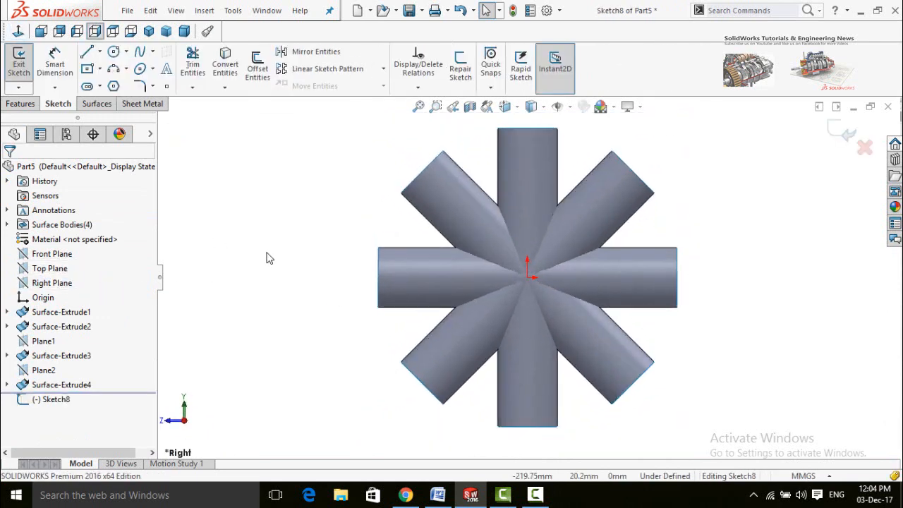
click(101, 52)
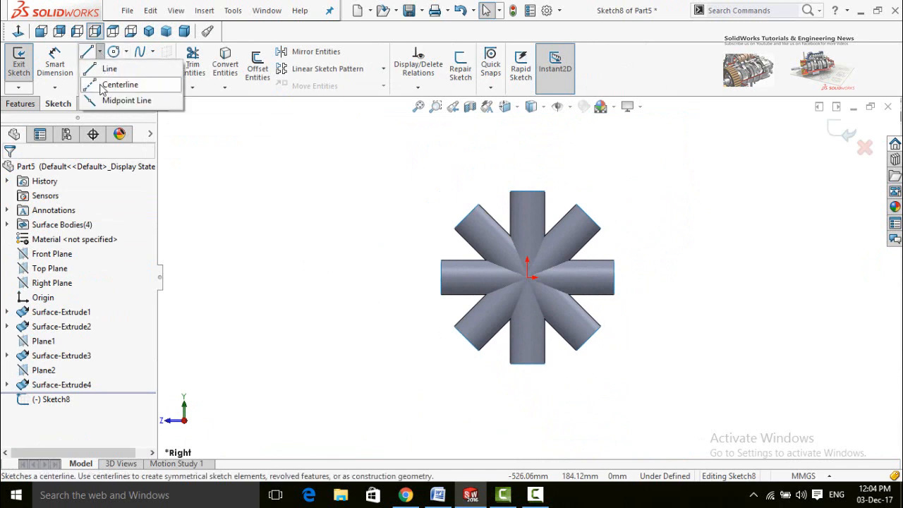
click(127, 98)
scroll(552, 285, down, 3)
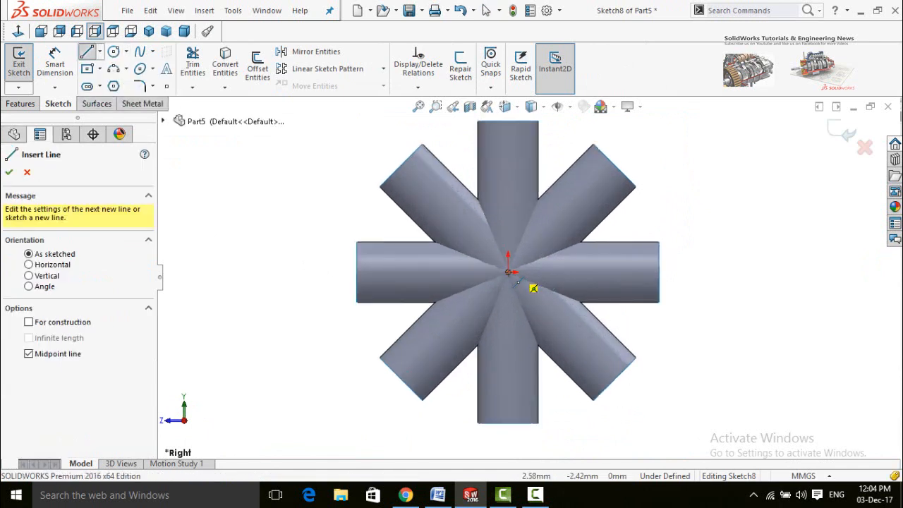
click(508, 272)
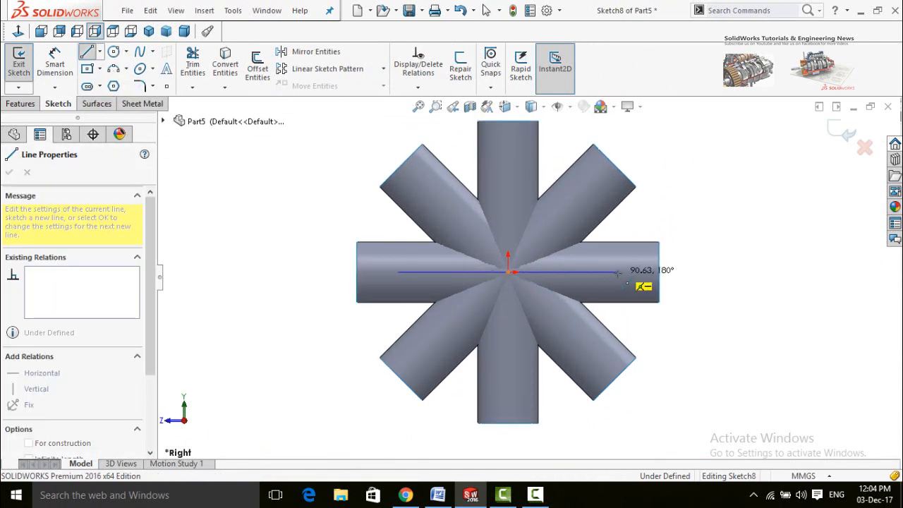
click(618, 271)
key(Escape)
key(Escape)
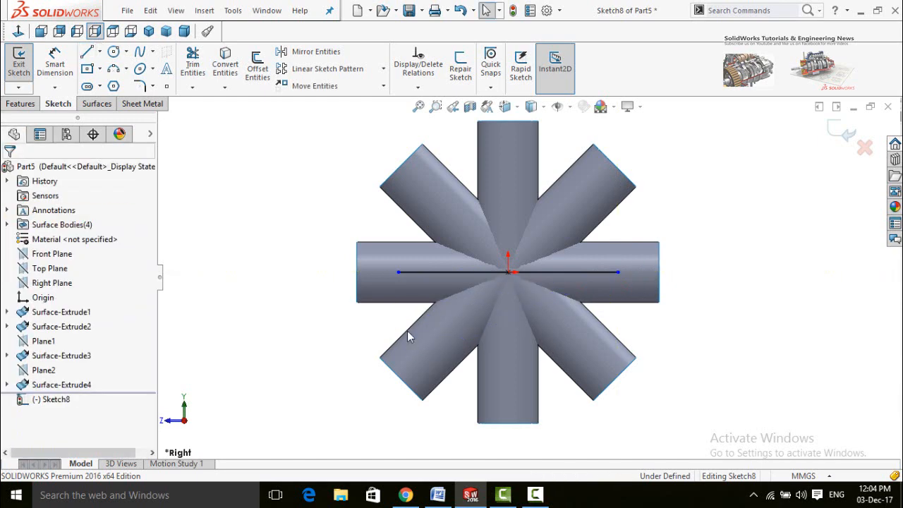
Step: Draw a vertical midpoint line centred on the left end of the horizontal line, extending past both edges of the horizontal tube
click(100, 53)
click(127, 99)
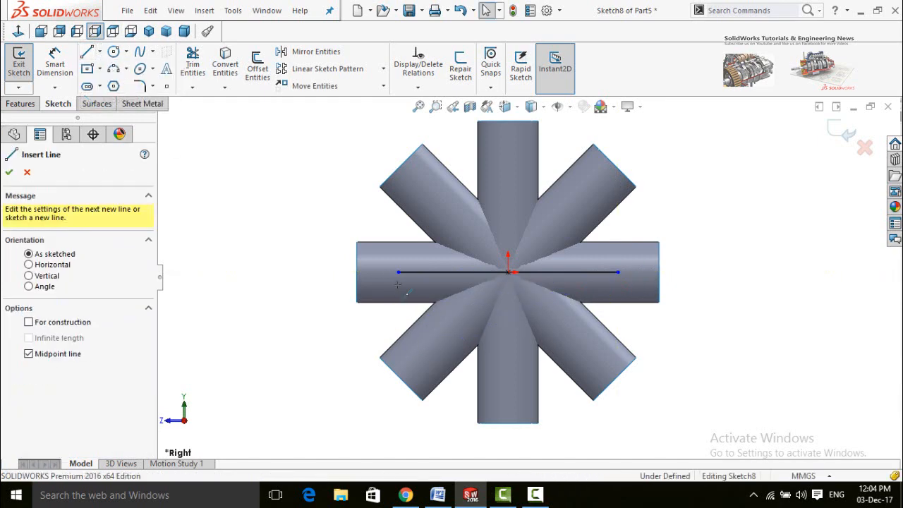
click(399, 274)
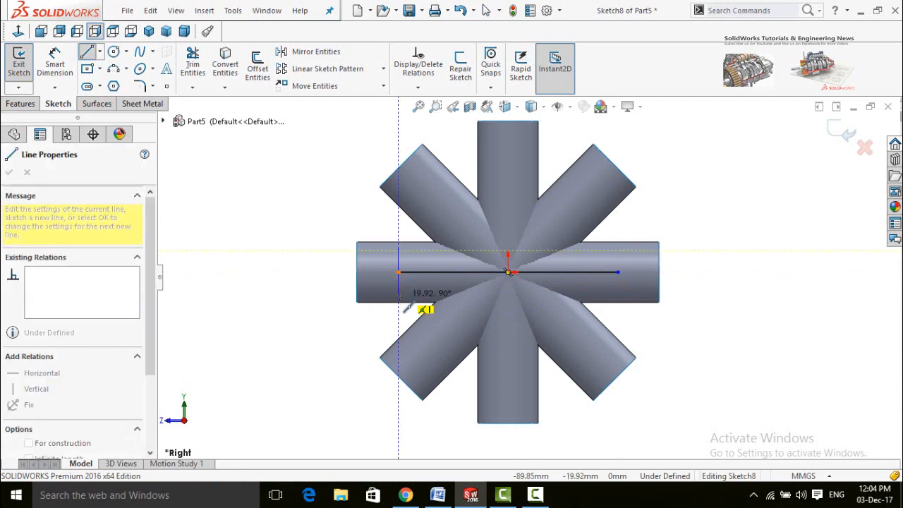
click(399, 317)
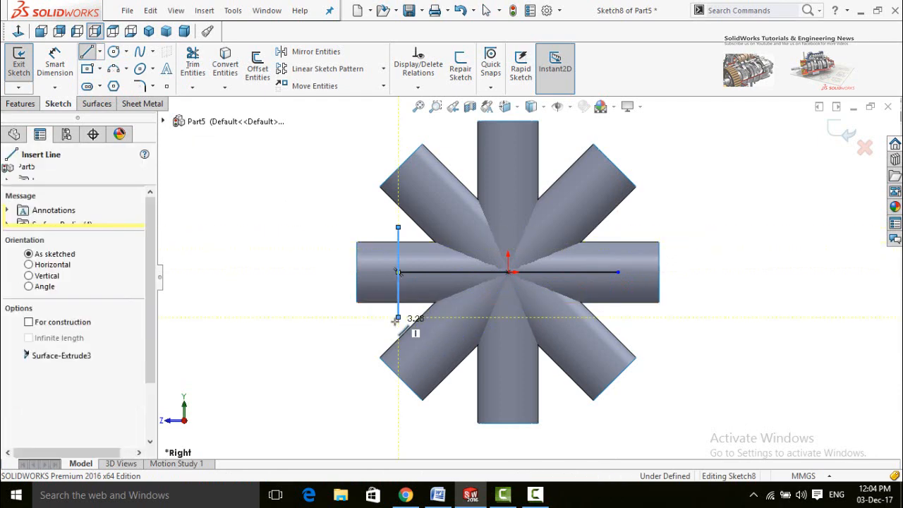
key(Escape)
Step: Draw two centerlines joining the upper and lower ends of the vertical line to the origin
click(101, 52)
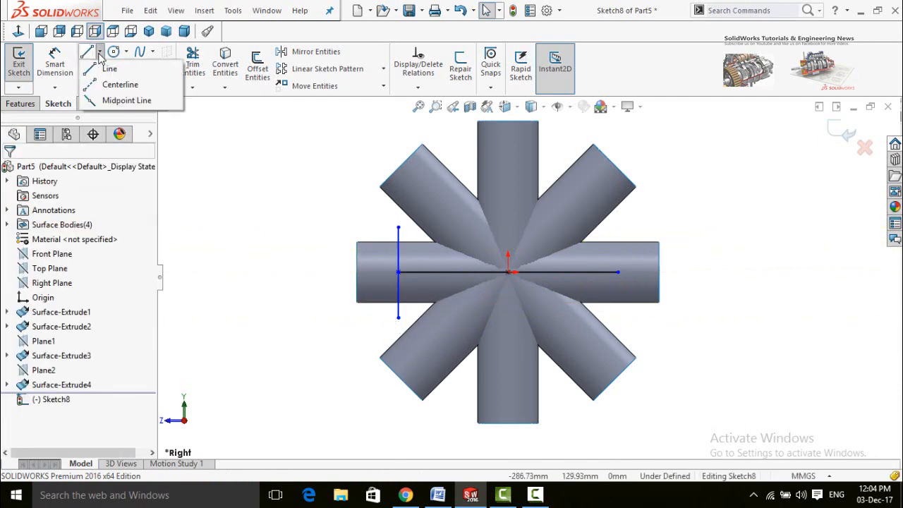
click(120, 83)
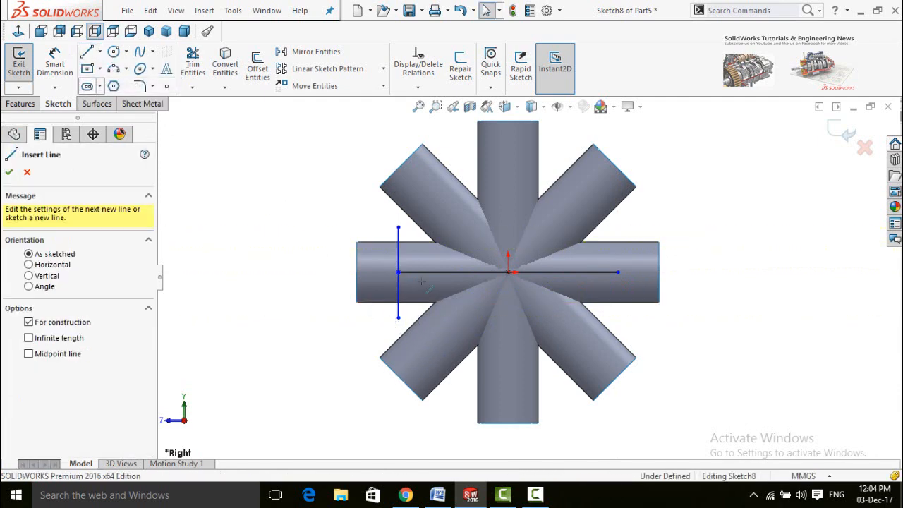
click(399, 227)
click(509, 272)
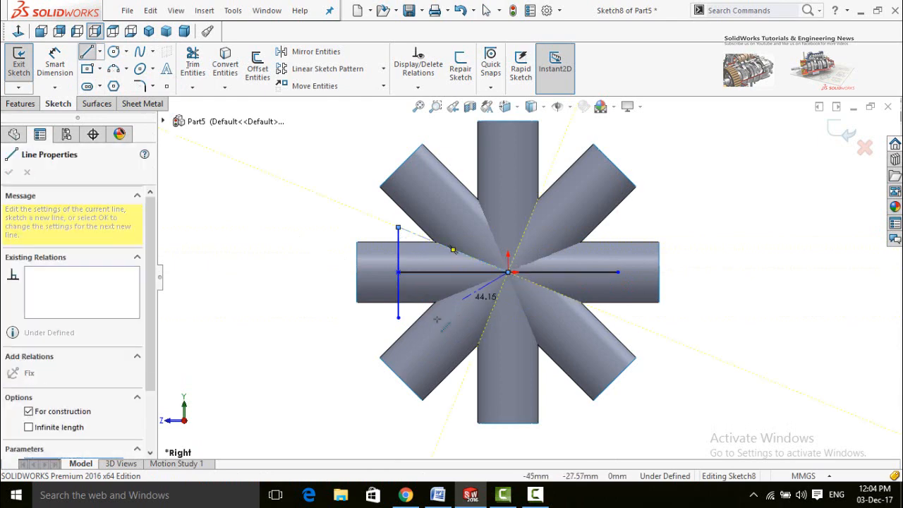
click(399, 318)
key(Escape)
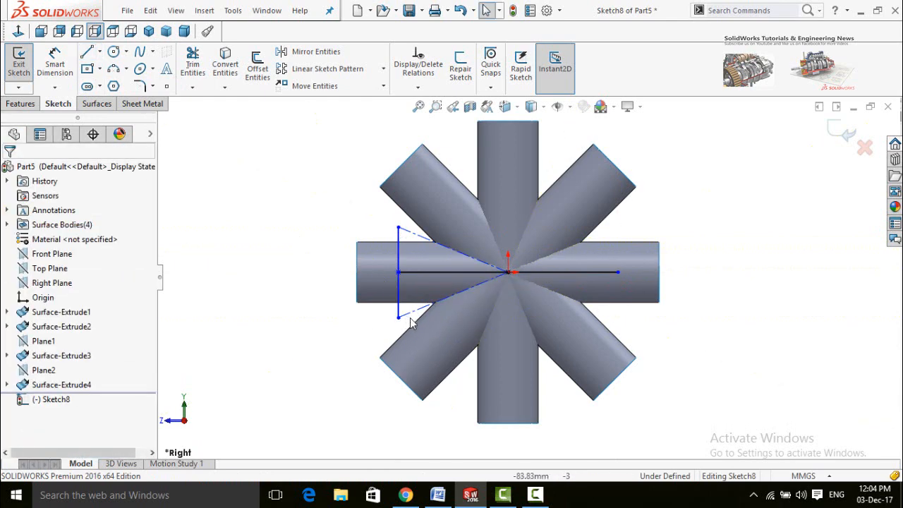
Step: Add an Equal relation between the two slanted centerlines
click(411, 313)
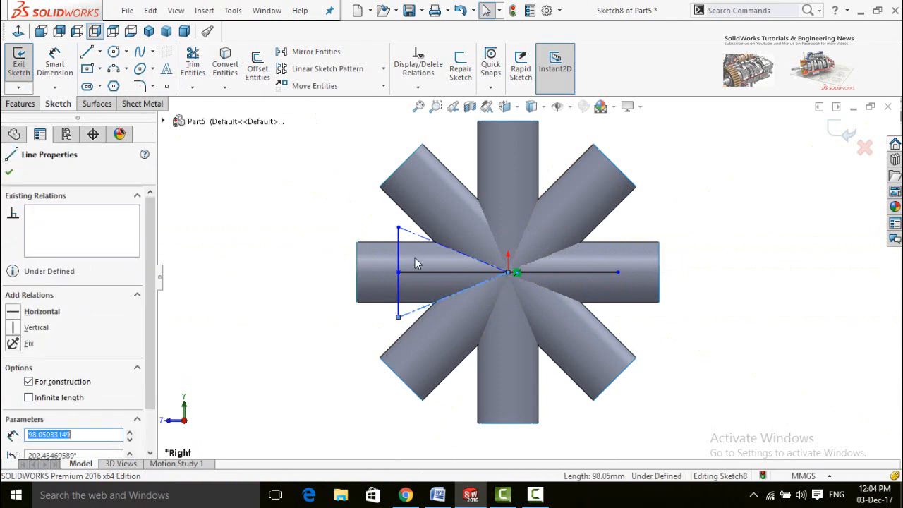
ctrl+click(416, 235)
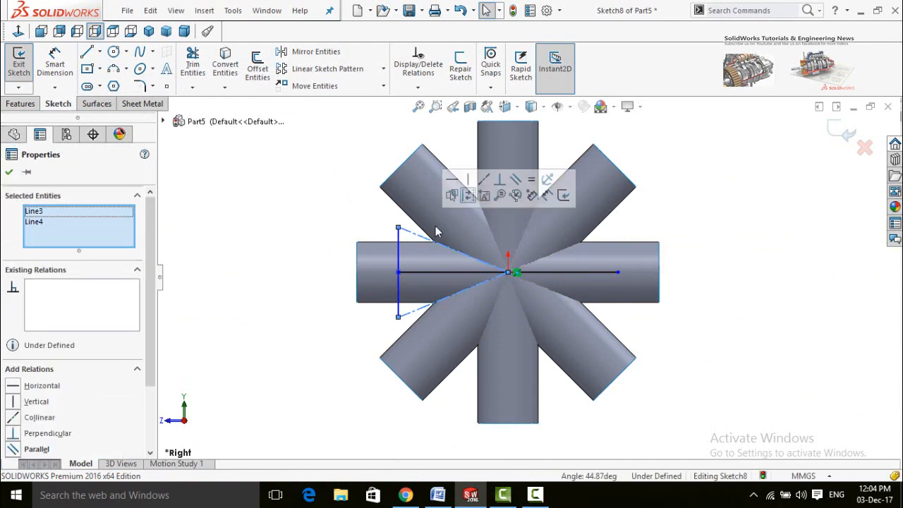
click(534, 185)
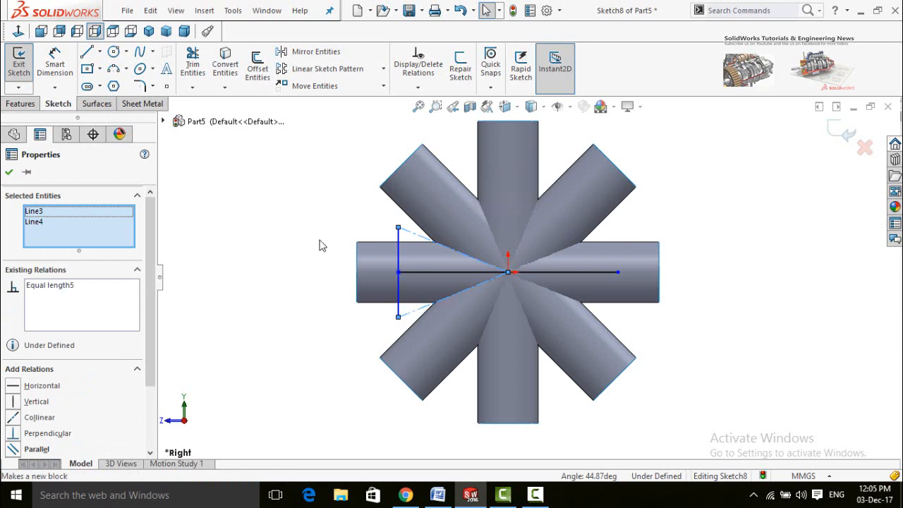
key(Escape)
Step: Convert the horizontal line through the origin to construction geometry
click(416, 272)
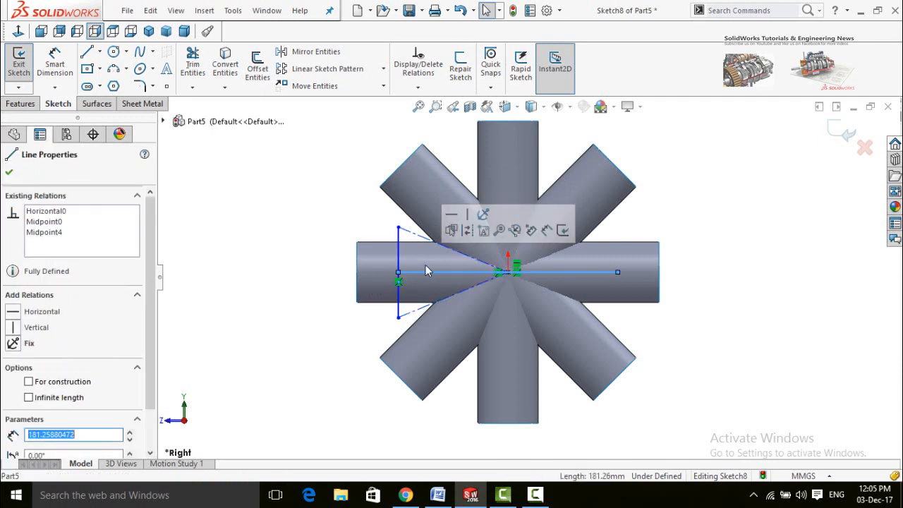
click(467, 232)
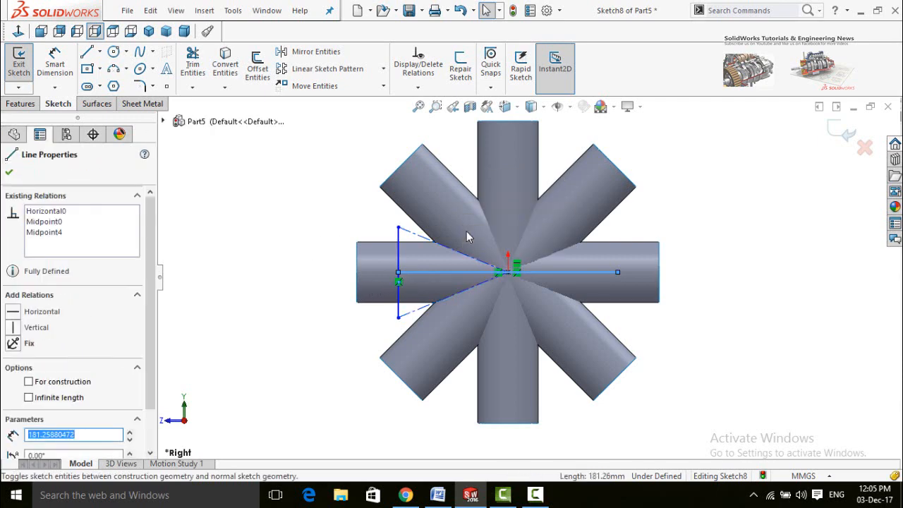
key(Escape)
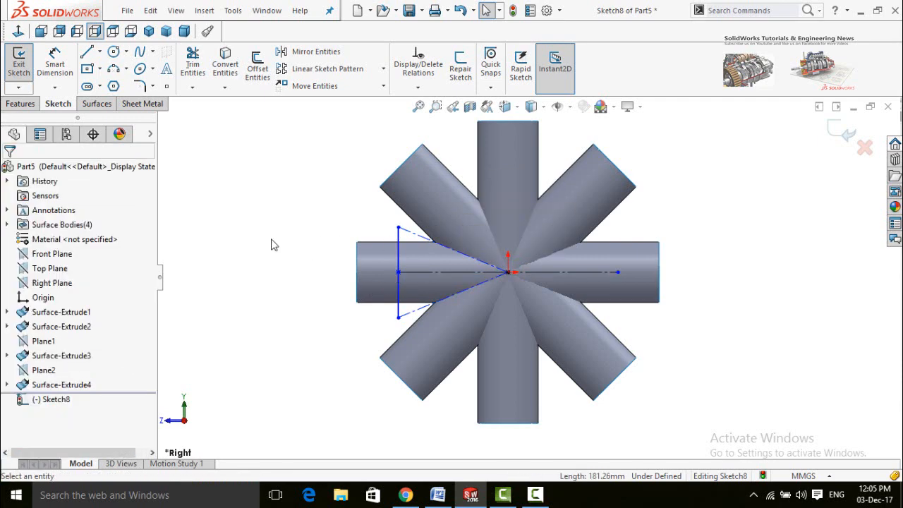
Step: Draw a centerline from the upper-left tube's outer lower corner to the horizontal tube's upper left corner
click(100, 51)
click(118, 85)
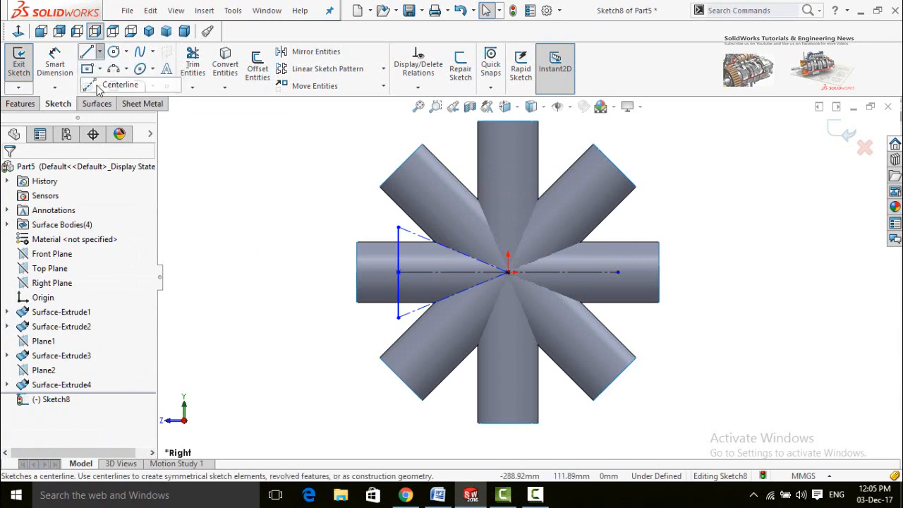
click(380, 188)
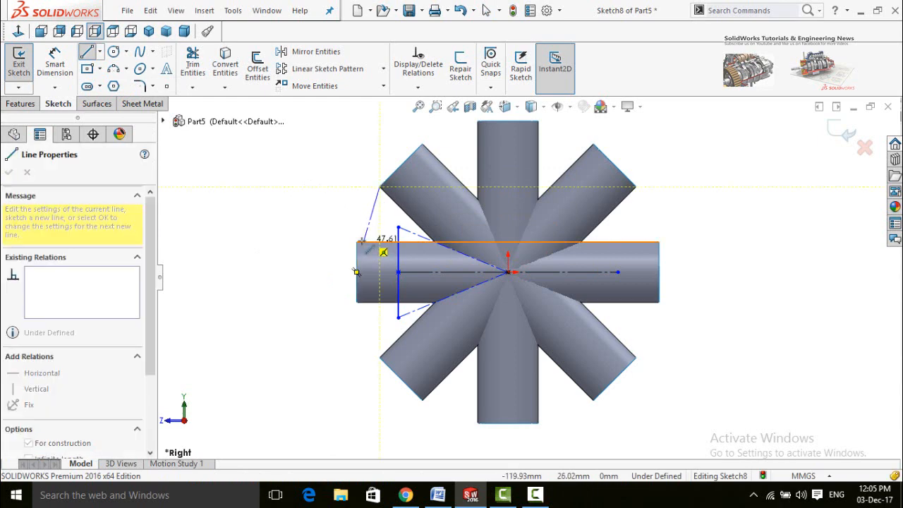
double_click(357, 242)
key(Escape)
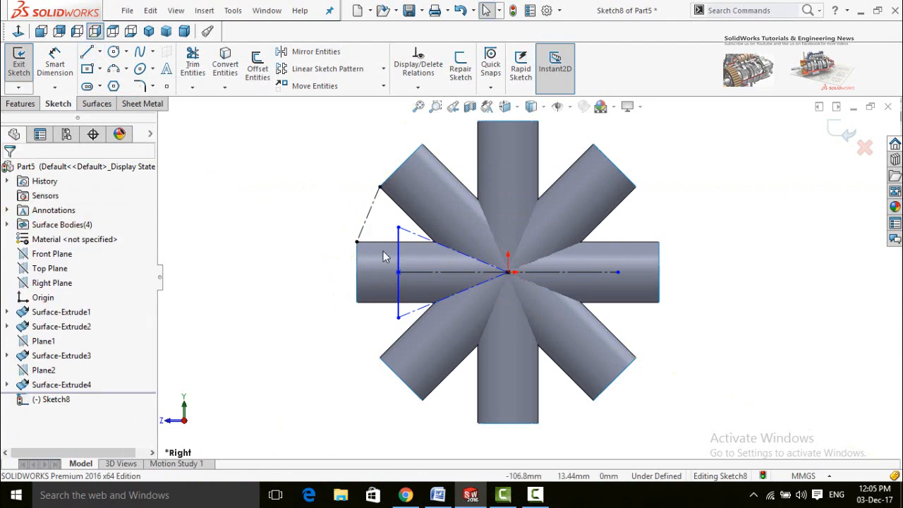
Step: Draw a centerline from the midpoint of the line between the tube corners to the vertical line's upper end
click(99, 51)
click(117, 82)
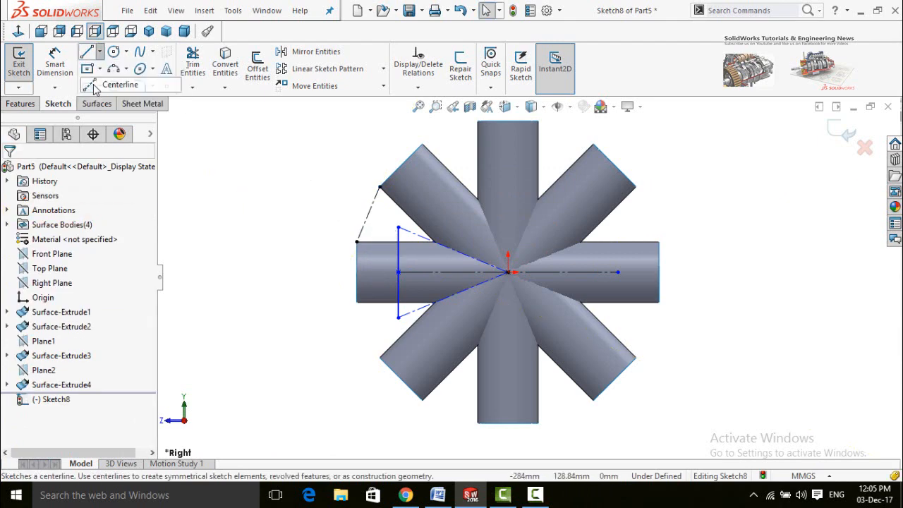
scroll(346, 190, down, 3)
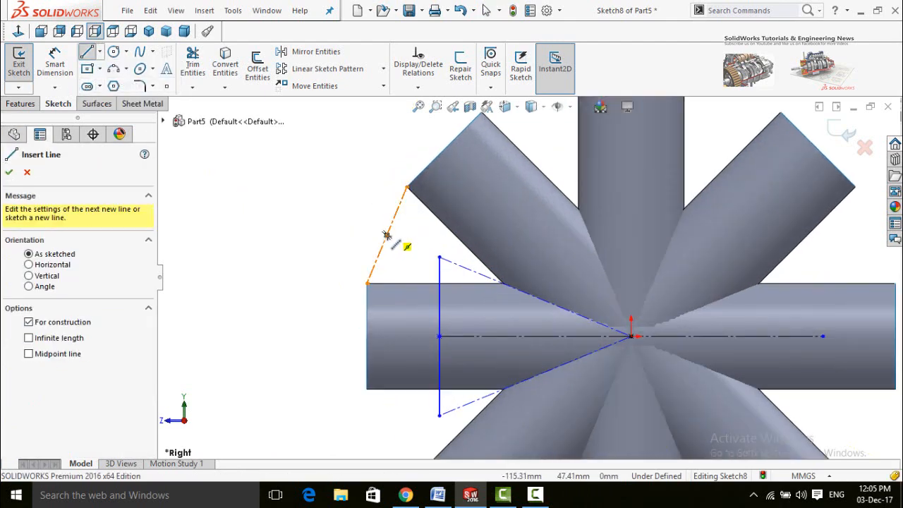
click(387, 235)
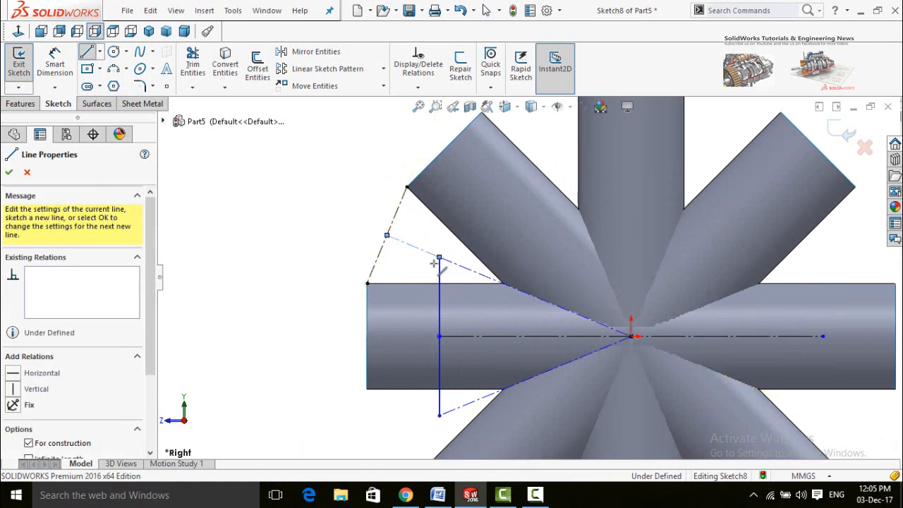
click(439, 257)
key(Escape)
Step: Make the new centerline collinear with the upper slanted centerline running to the origin
click(460, 267)
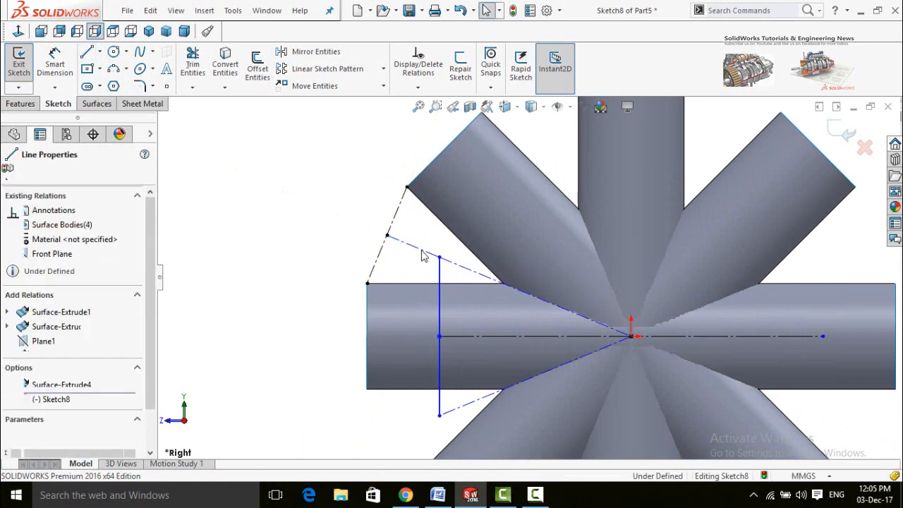
ctrl+click(460, 272)
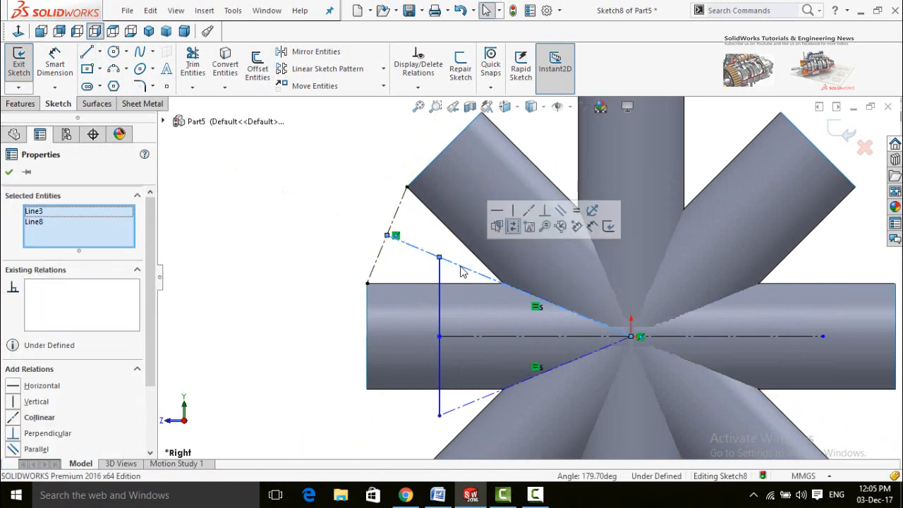
click(534, 211)
click(312, 242)
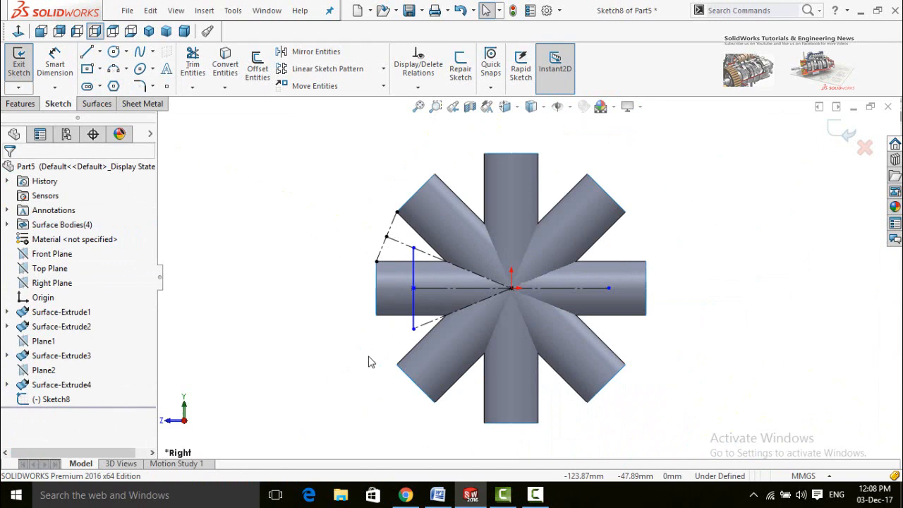
Step: Dimension the horizontal distance from the origin to the vertical line as 70 mm
right_drag(369, 356, 358, 281)
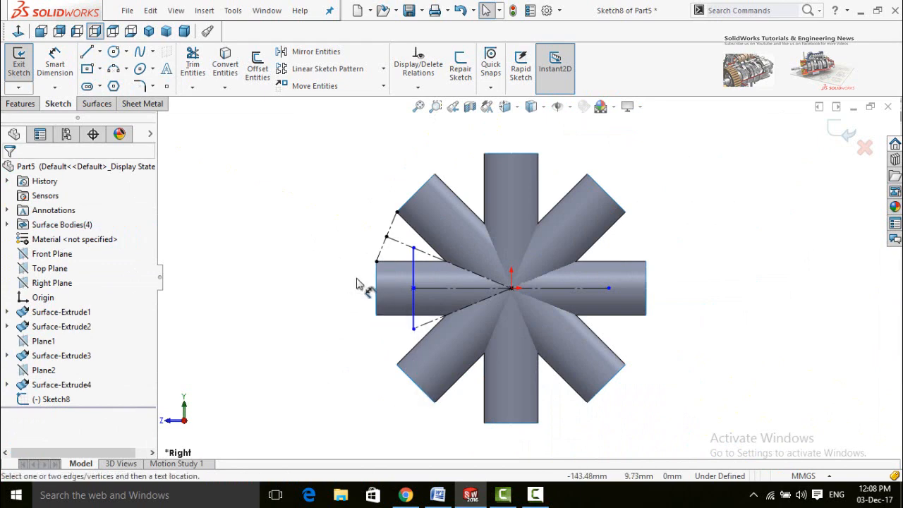
scroll(471, 300, down, 2)
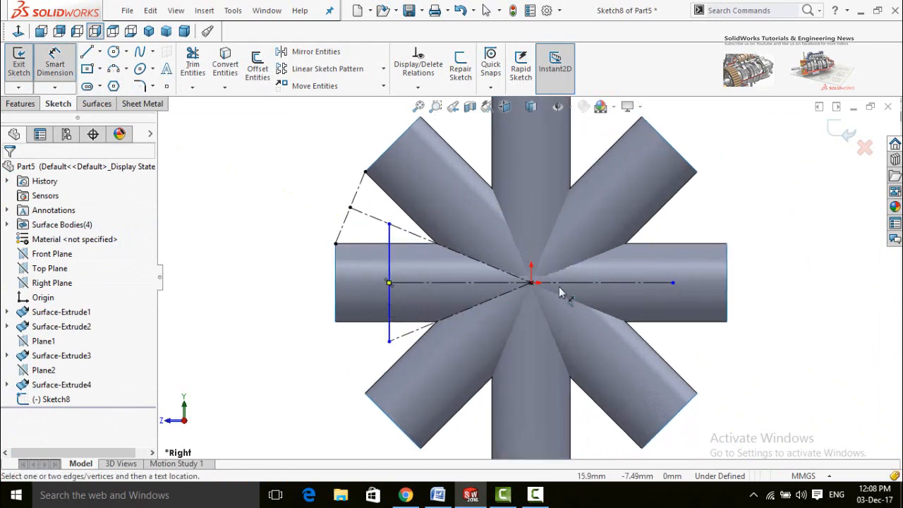
click(531, 283)
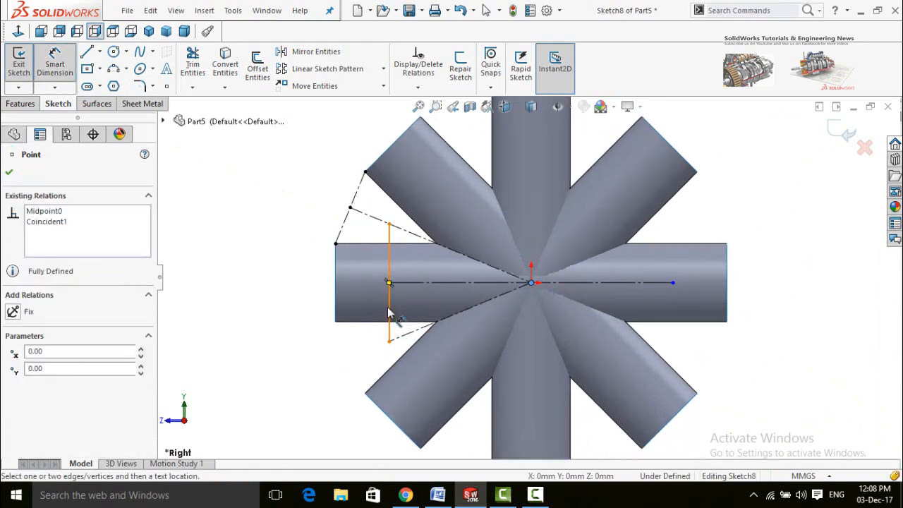
click(390, 321)
click(302, 387)
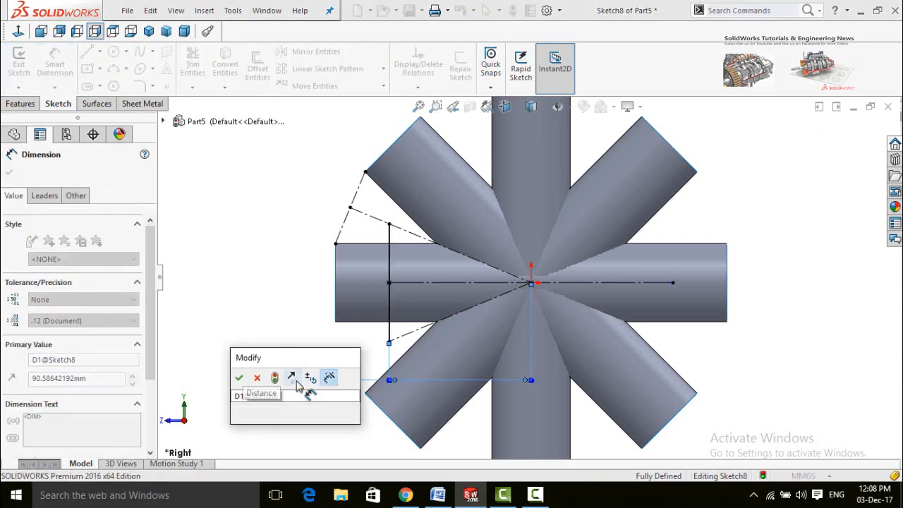
text(7)
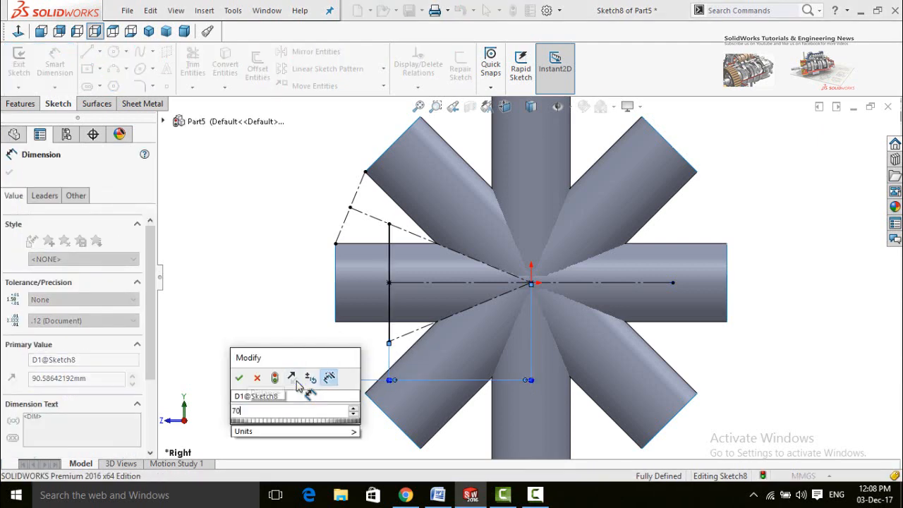
text(0)
key(Return)
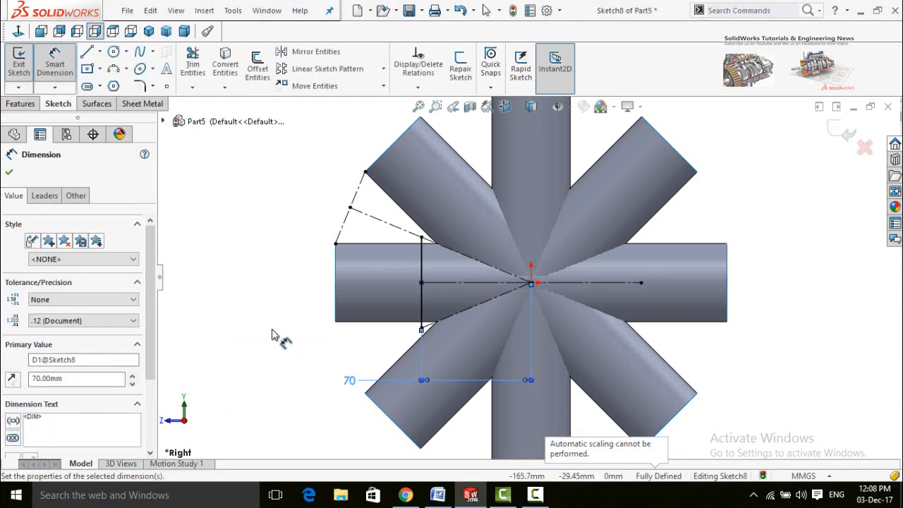
Step: Circular-pattern the 70 mm offset vertical line around the origin with 8 equally spaced instances over 360 degrees
click(8, 172)
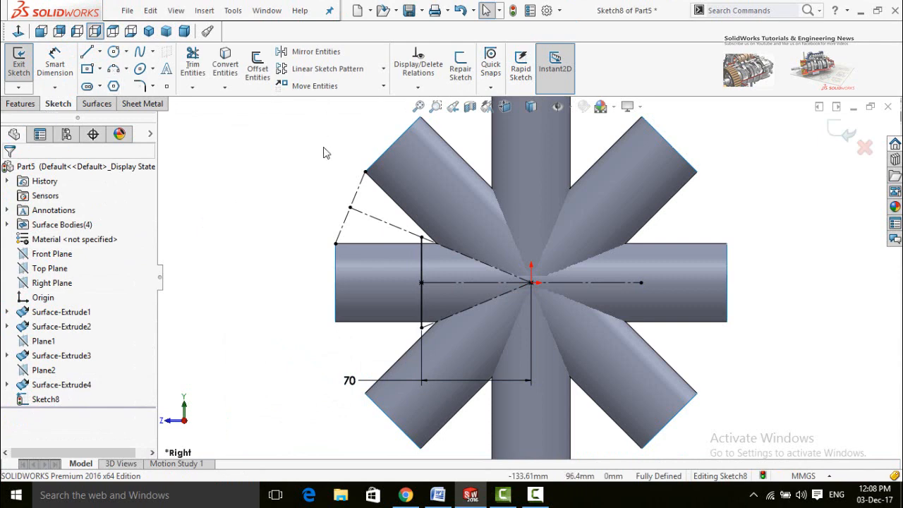
click(384, 71)
click(325, 104)
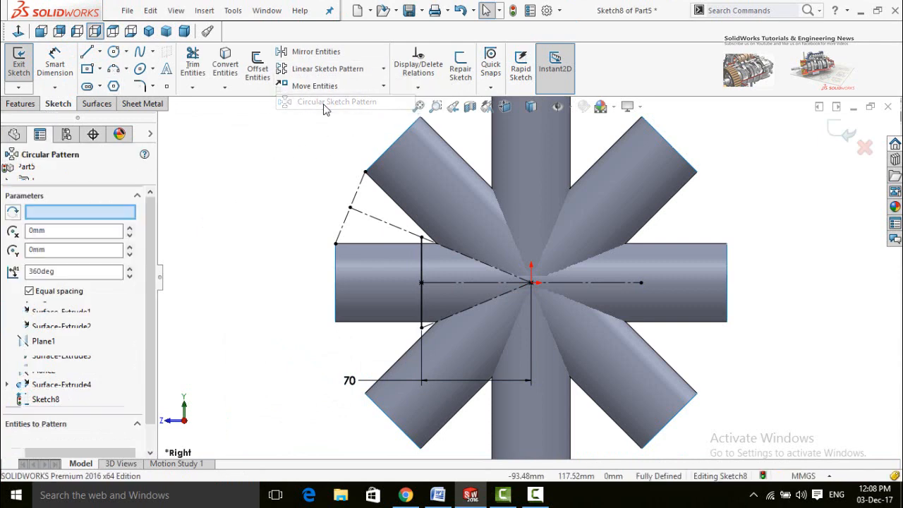
click(52, 214)
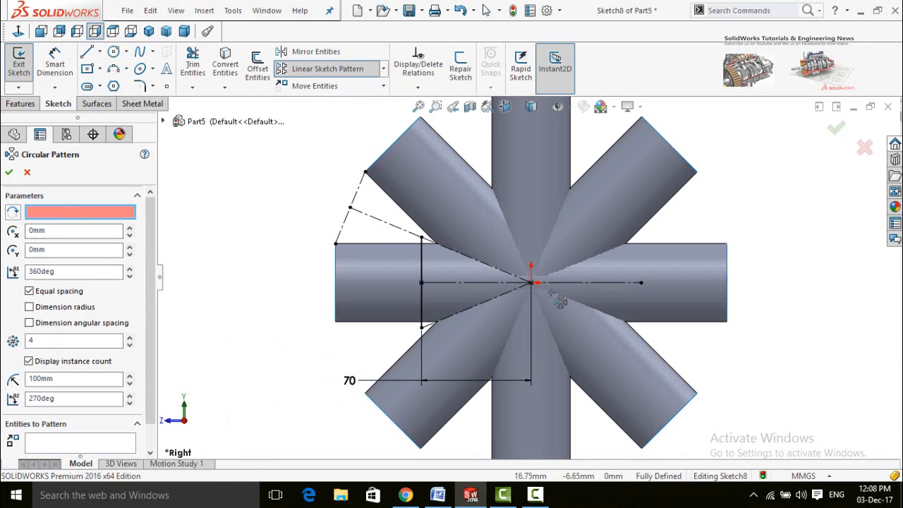
click(533, 284)
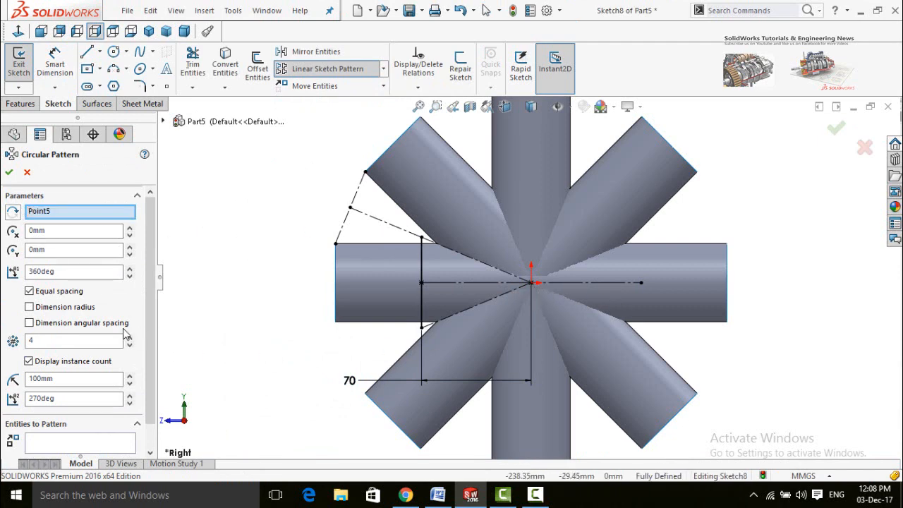
scroll(144, 282, down, 1)
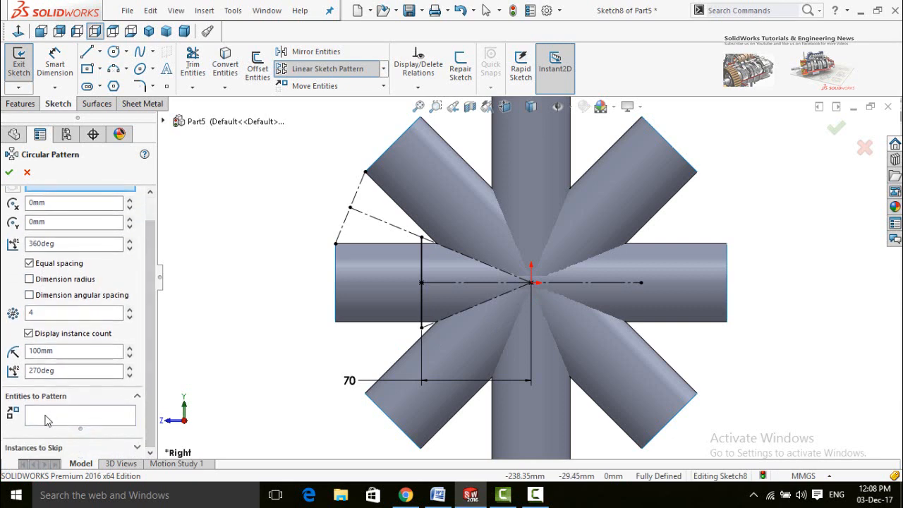
click(47, 419)
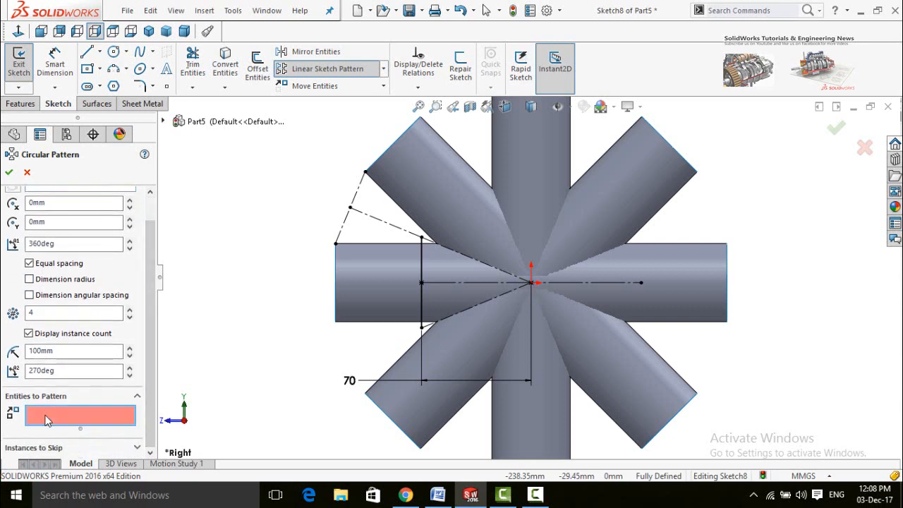
click(422, 267)
scroll(157, 320, up, 1)
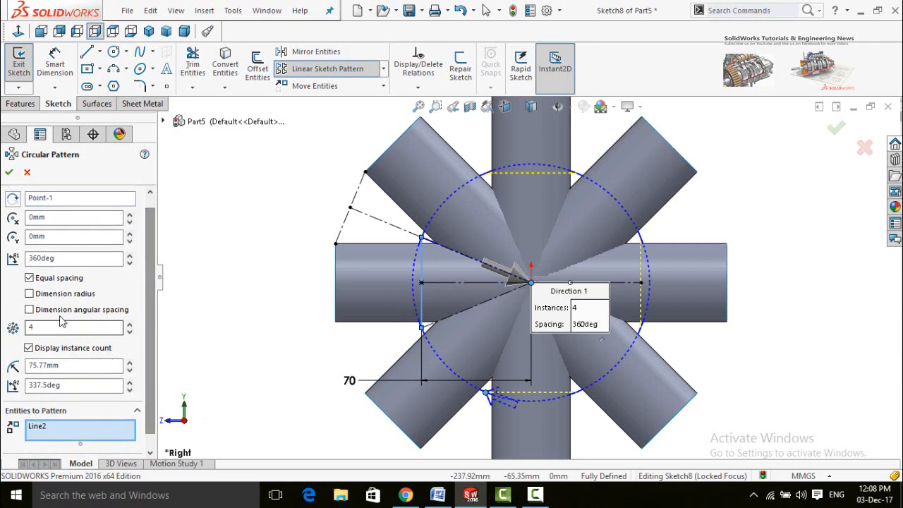
double_click(53, 326)
text(8)
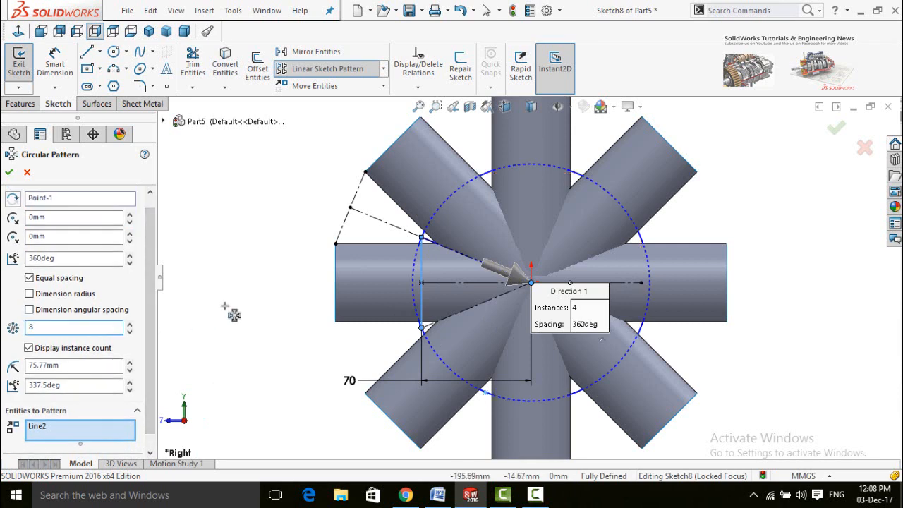
click(9, 172)
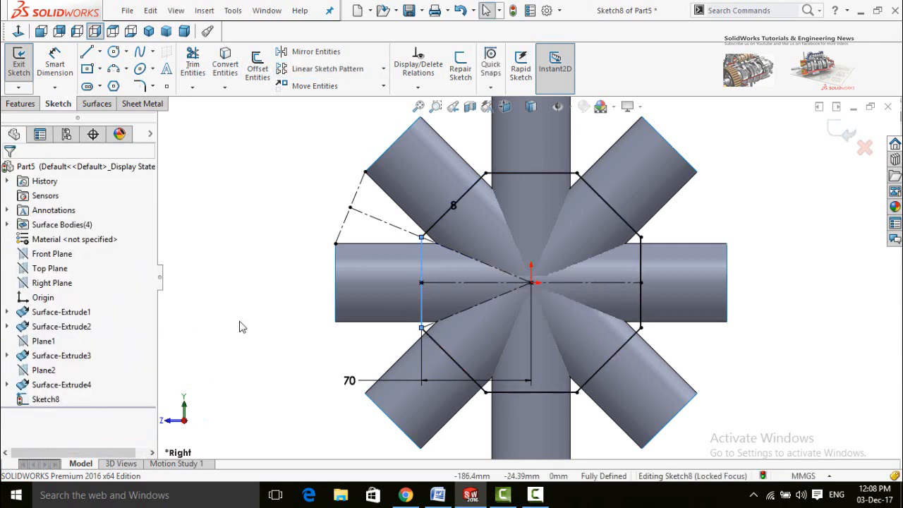
Step: Trim the tube surfaces with the octagon sketch, keeping the eight outer tube pieces
key(f)
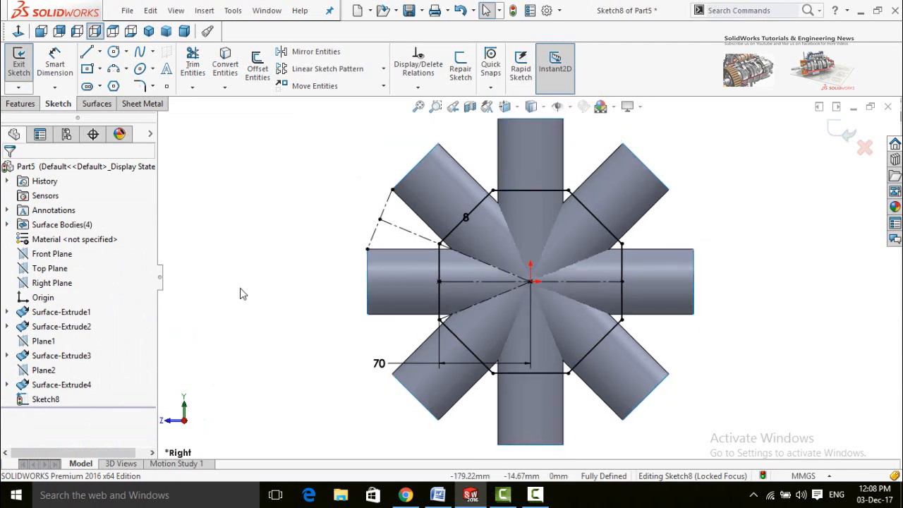
click(97, 104)
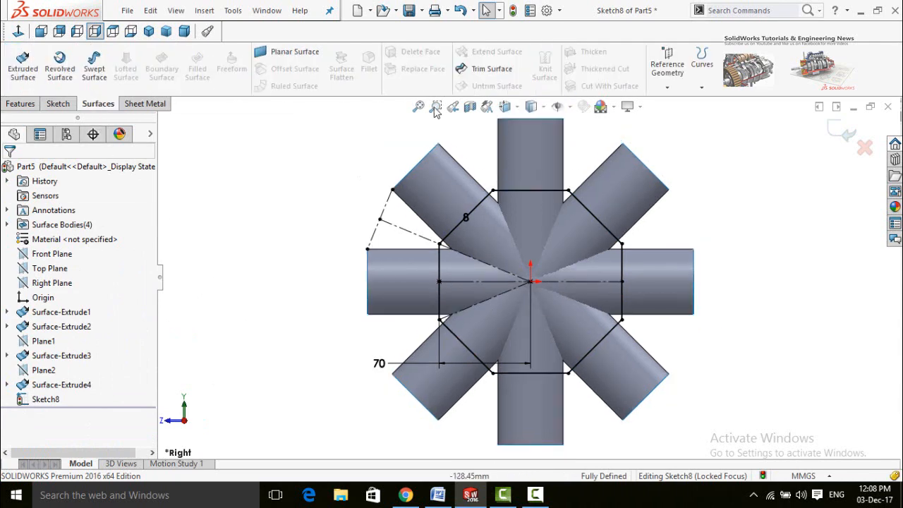
click(492, 68)
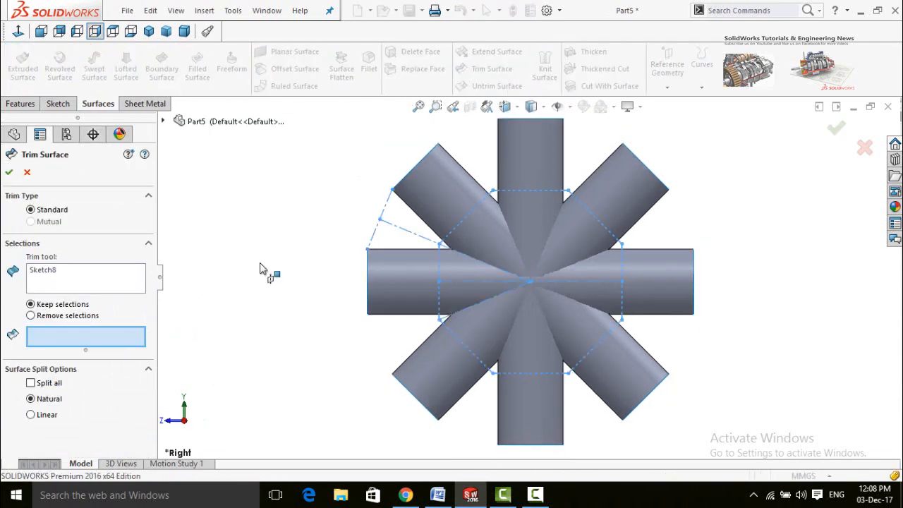
key(z)
click(432, 289)
click(499, 204)
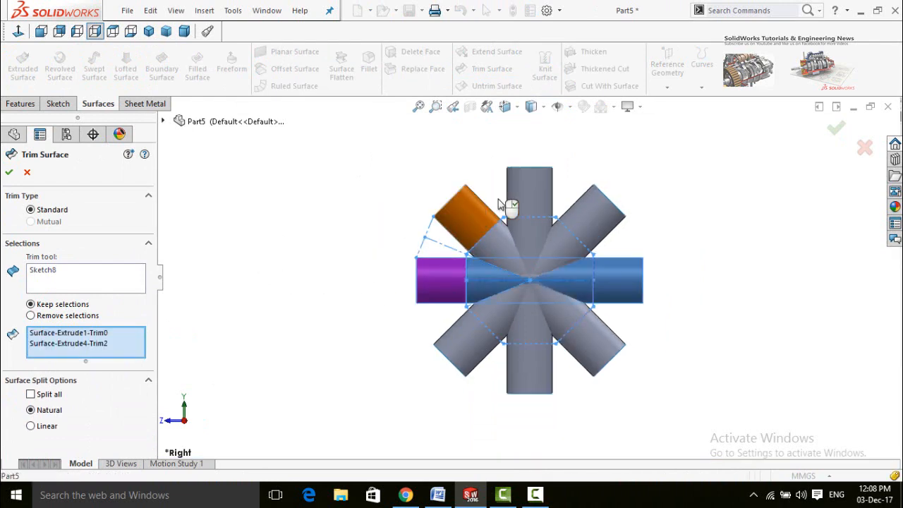
click(529, 202)
click(598, 202)
click(625, 284)
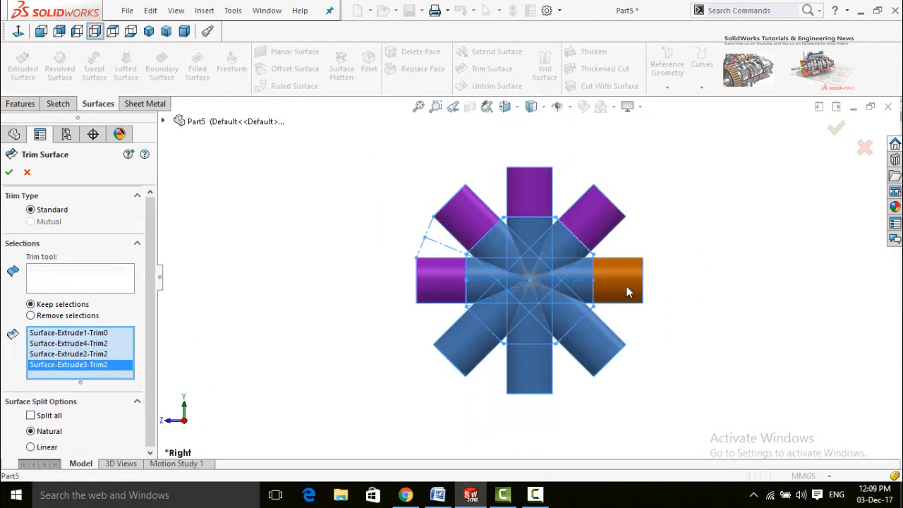
click(594, 347)
click(524, 376)
click(467, 354)
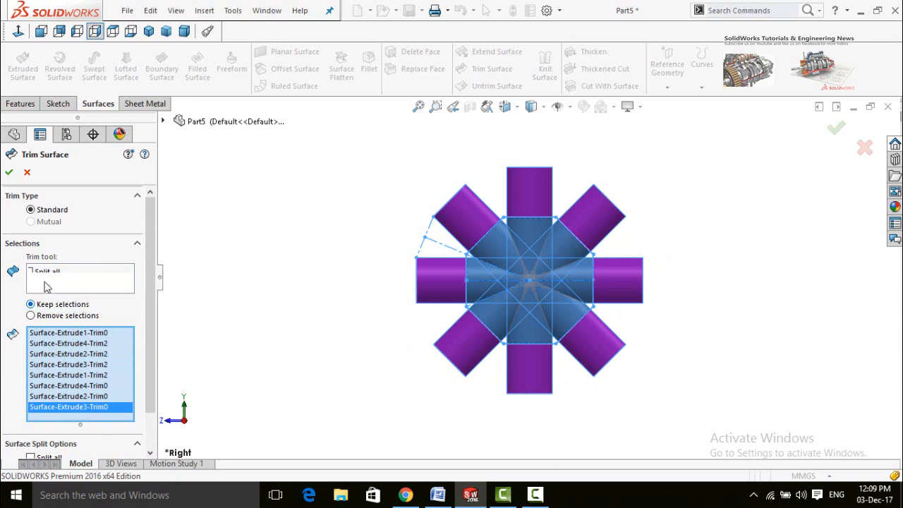
click(8, 173)
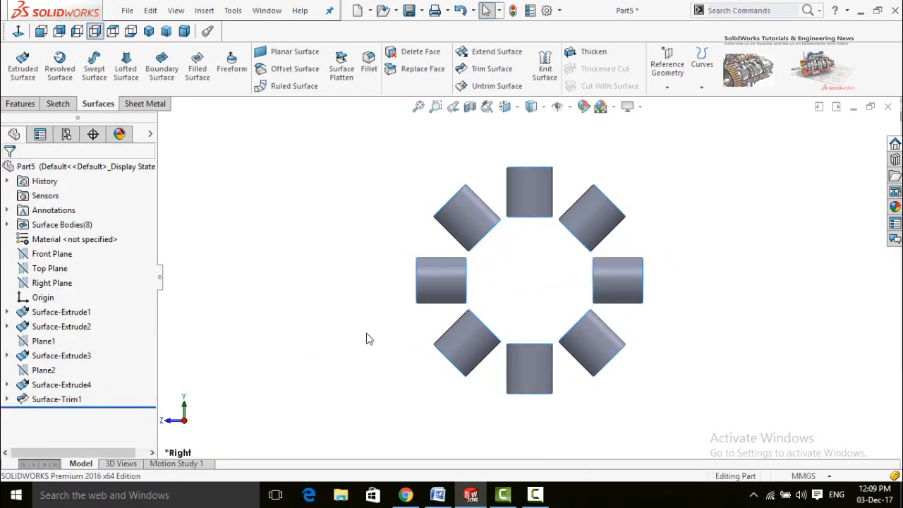
Step: Start a sketch on the Right Plane and draw a center rectangle about 181 by 23 mm centred on the origin
middle_drag(360, 328, 277, 289)
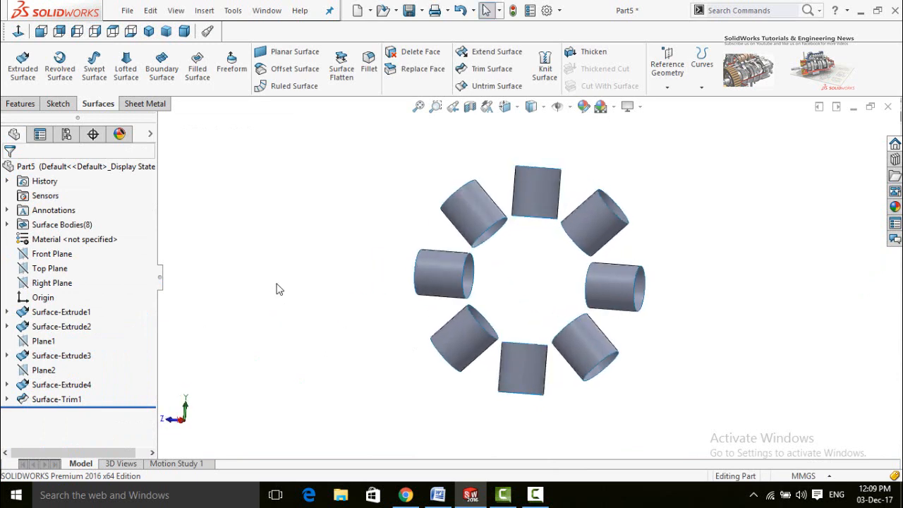
click(39, 283)
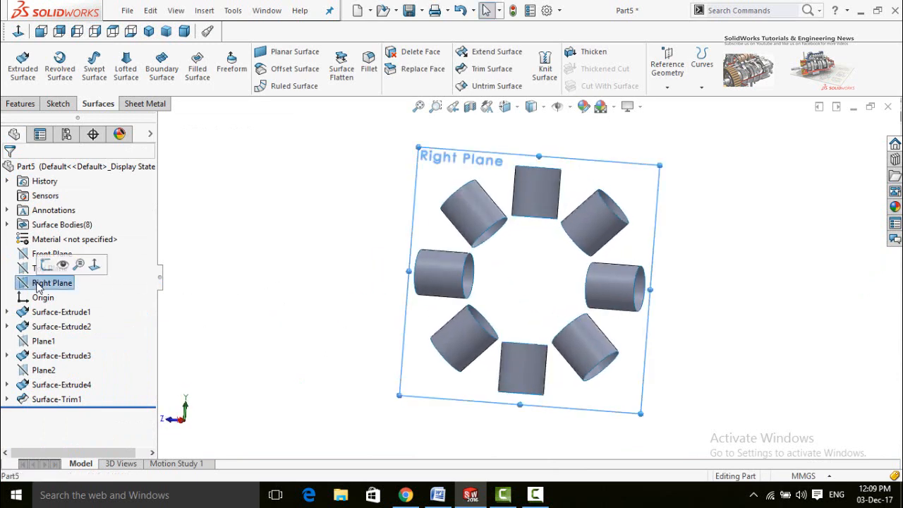
click(42, 263)
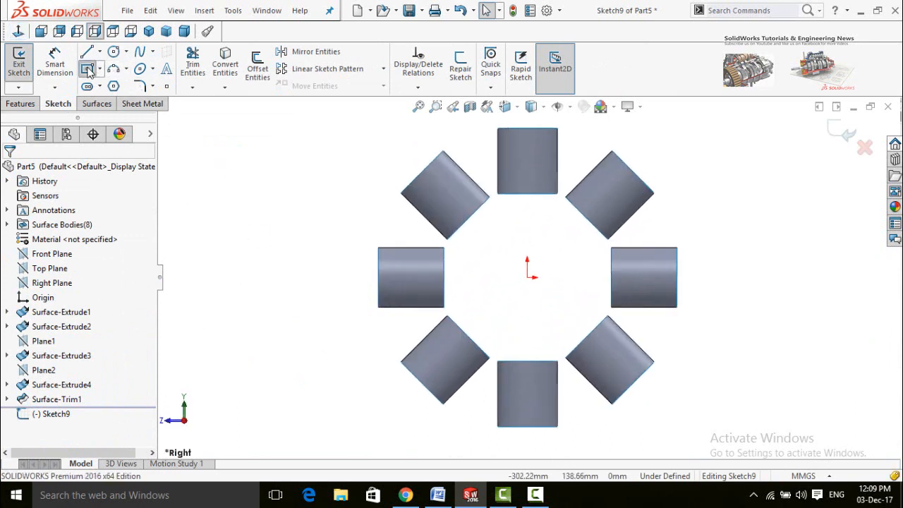
click(88, 70)
scroll(519, 285, up, 2)
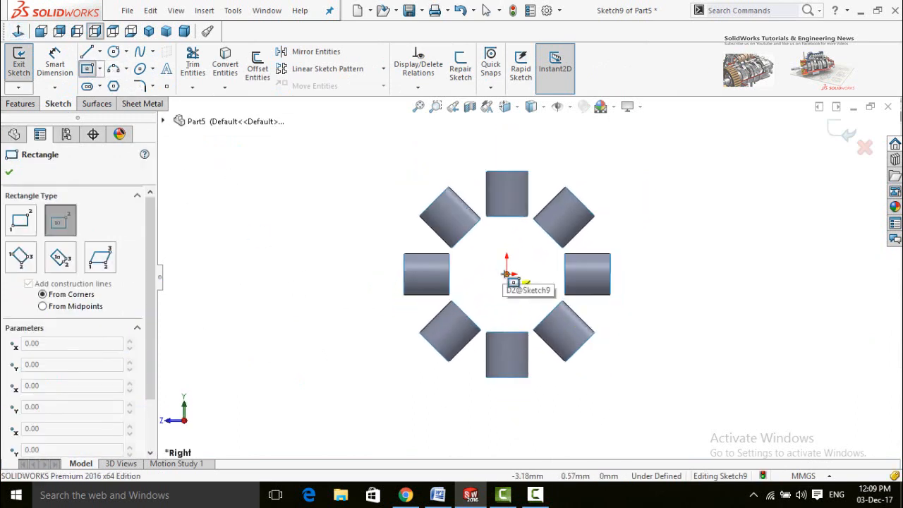
click(507, 274)
click(582, 283)
key(Escape)
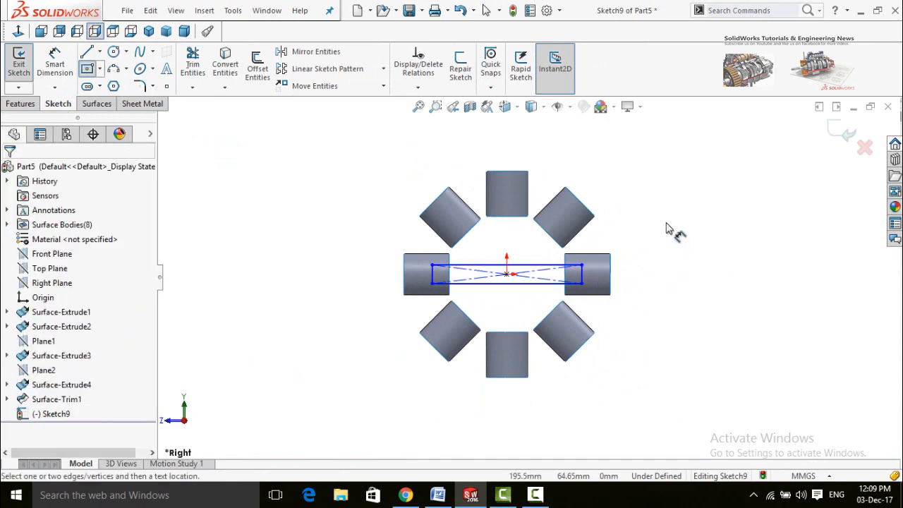
Step: Dimension the rectangle's short vertical side as 25 mm
scroll(575, 295, down, 3)
click(574, 295)
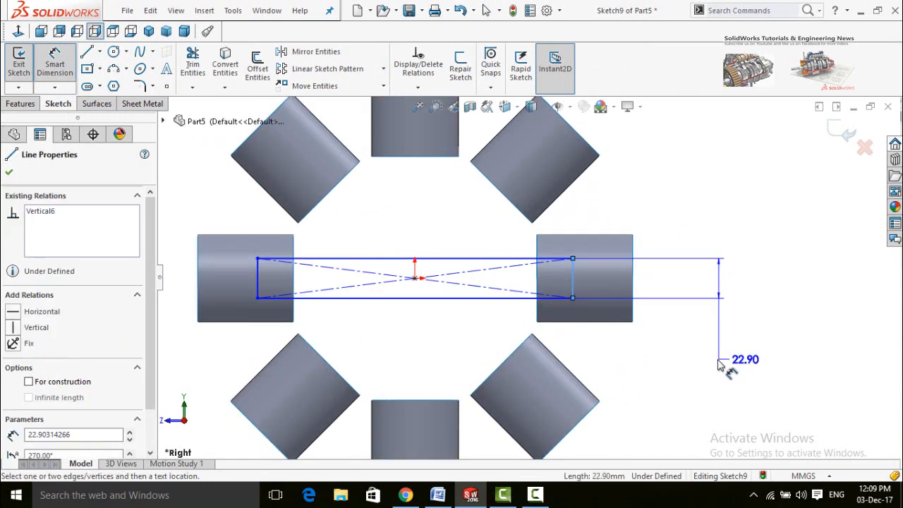
click(727, 366)
text(25)
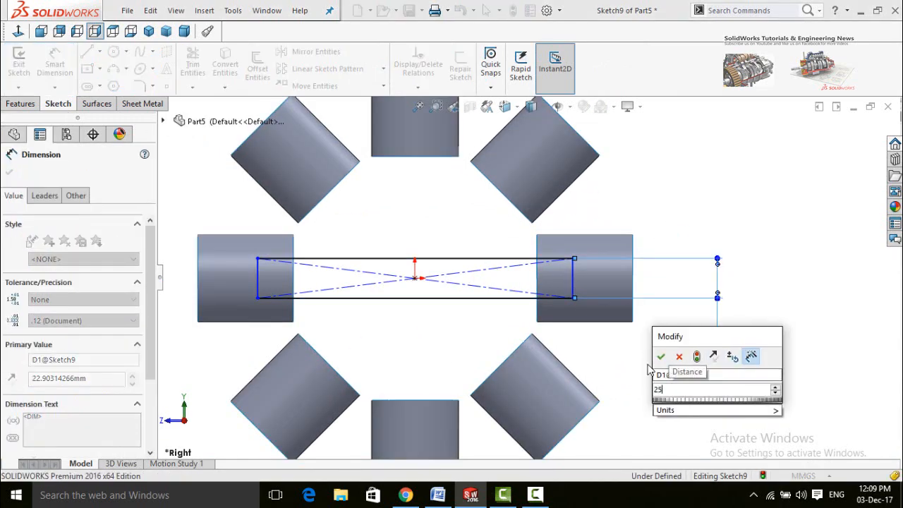
click(662, 358)
Step: Dimension the rectangle's long horizontal side as 160 mm
click(483, 300)
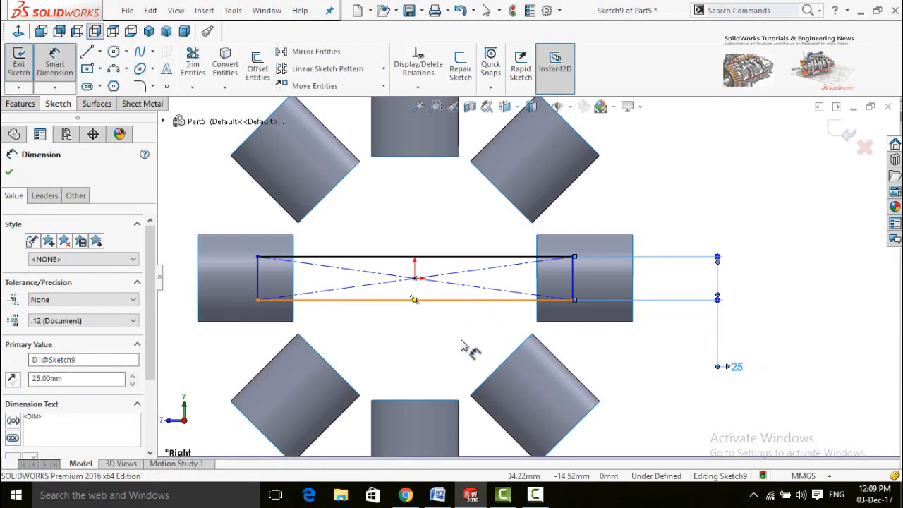
click(428, 346)
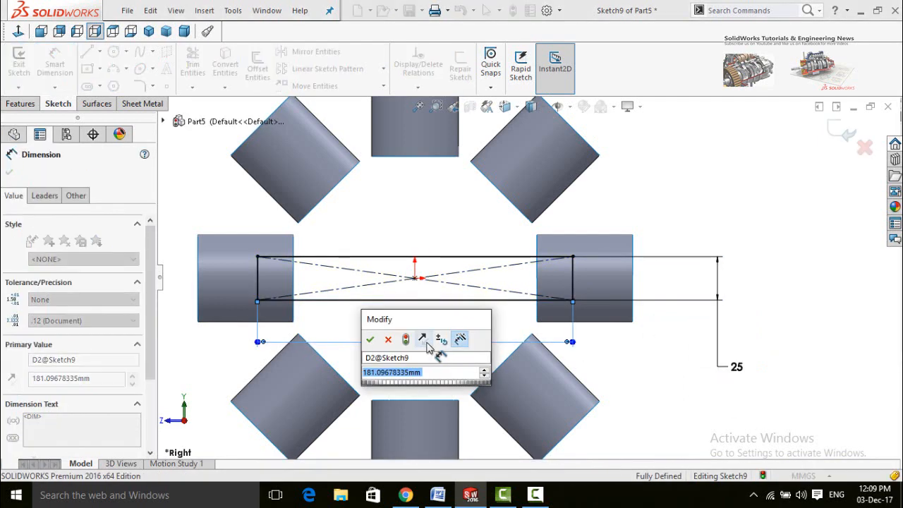
text(160)
key(Return)
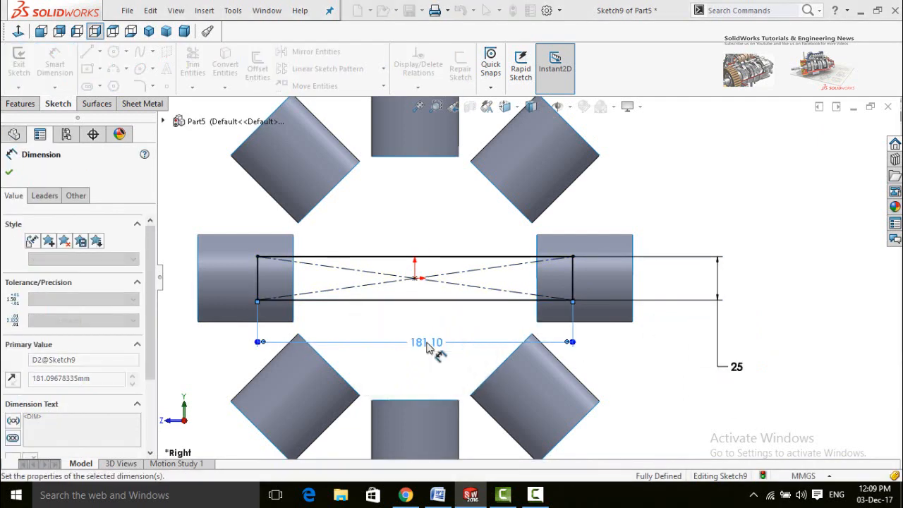
key(f)
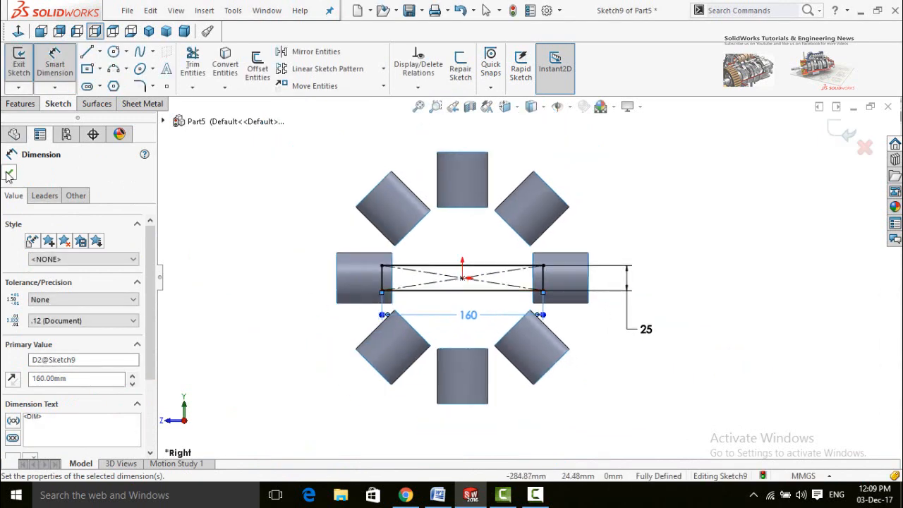
key(Escape)
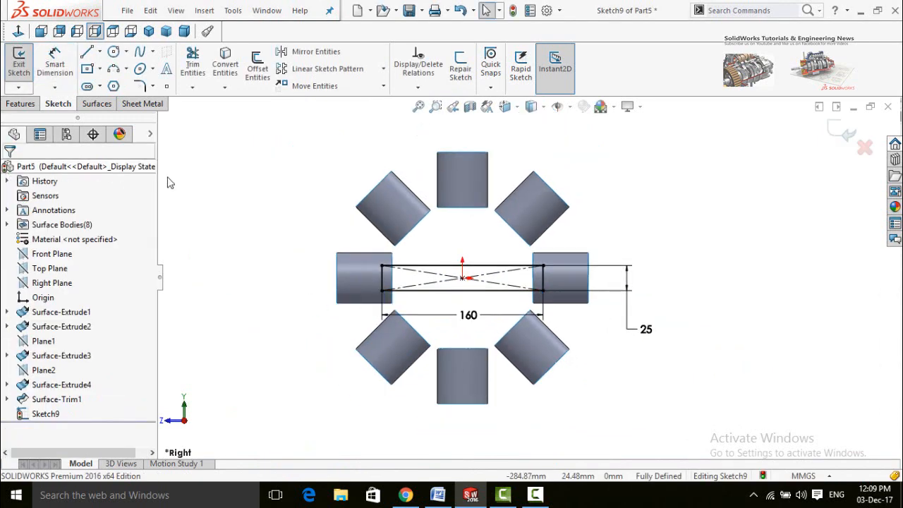
Step: Start a circular sketch pattern centred on the rectangle's centre point at the origin
click(385, 69)
click(343, 105)
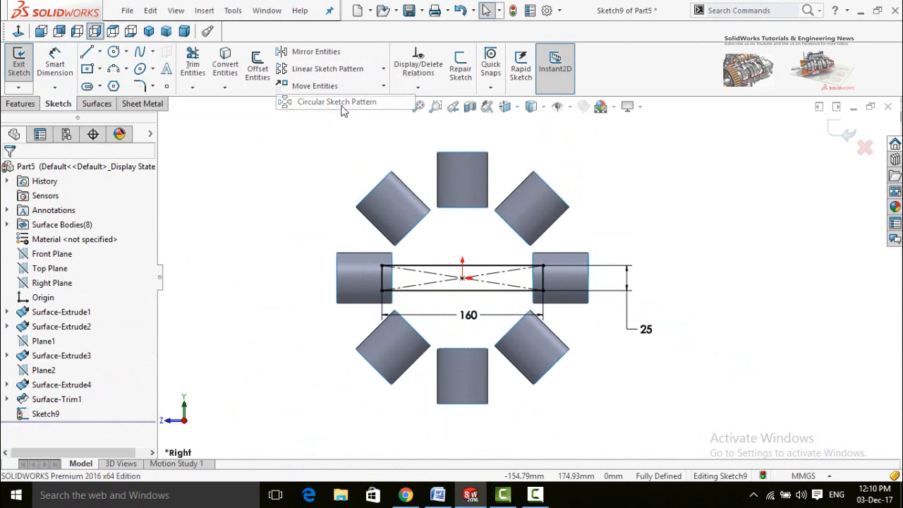
key(z)
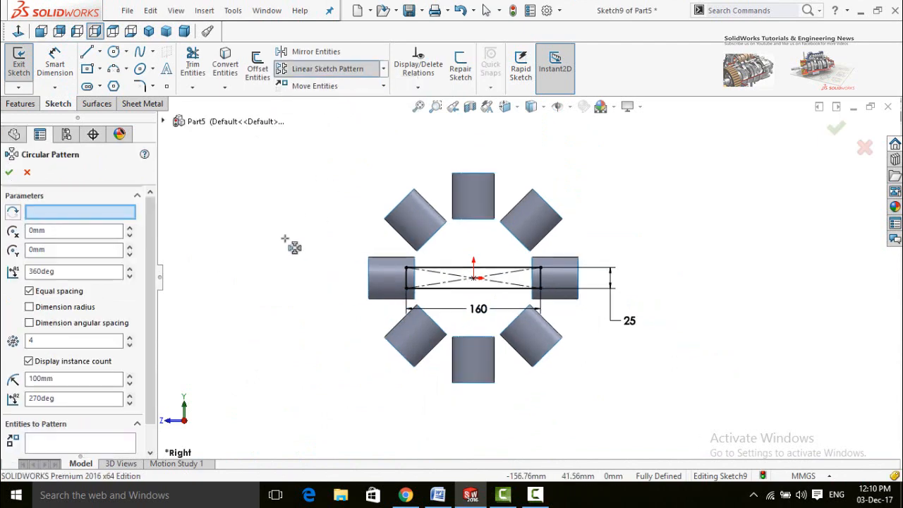
click(83, 213)
scroll(480, 275, down, 4)
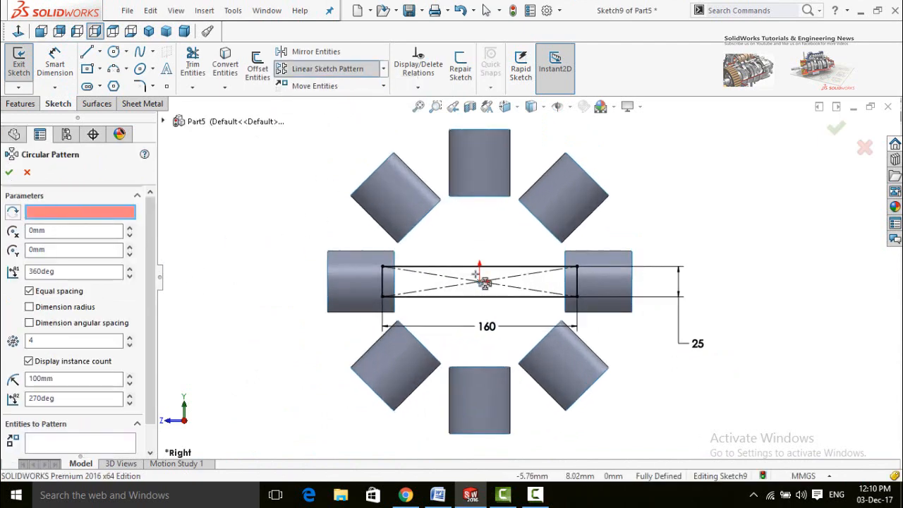
click(483, 284)
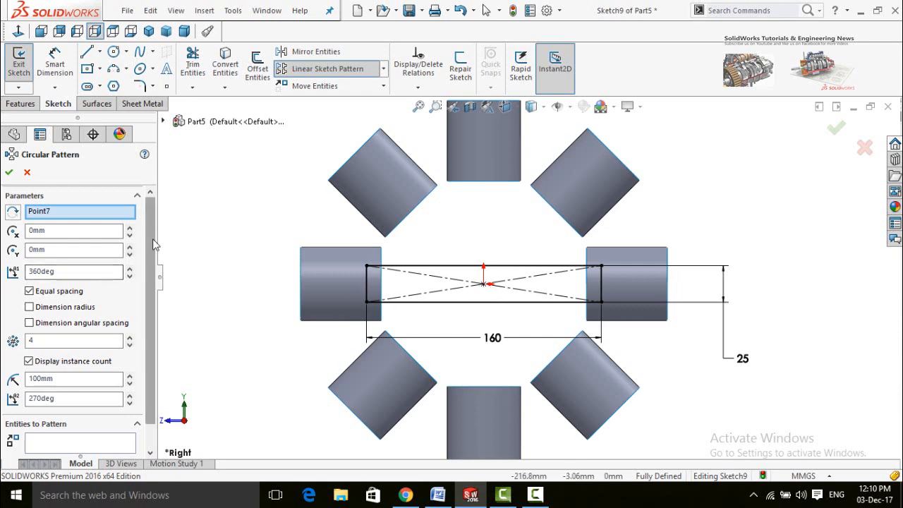
Step: Add all four sides of the 160 by 25 mm rectangle as the entities to pattern
scroll(106, 325, down, 1)
click(90, 420)
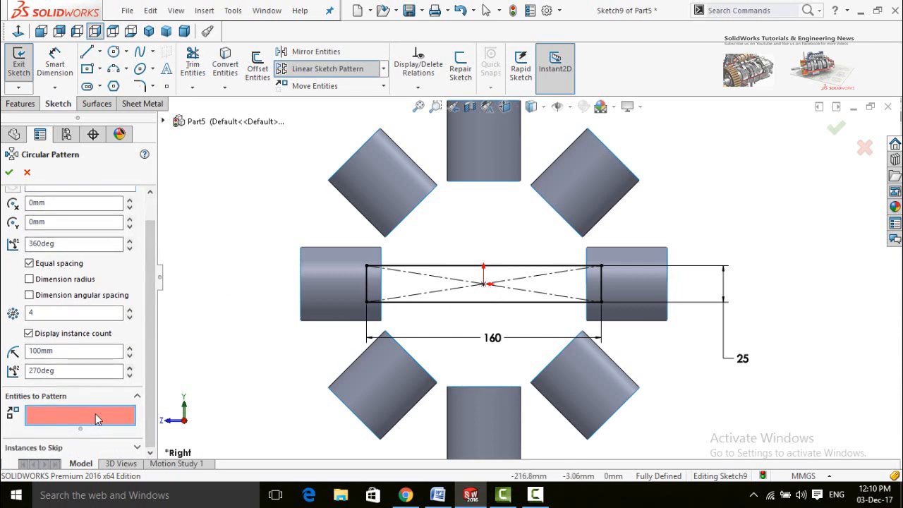
click(417, 274)
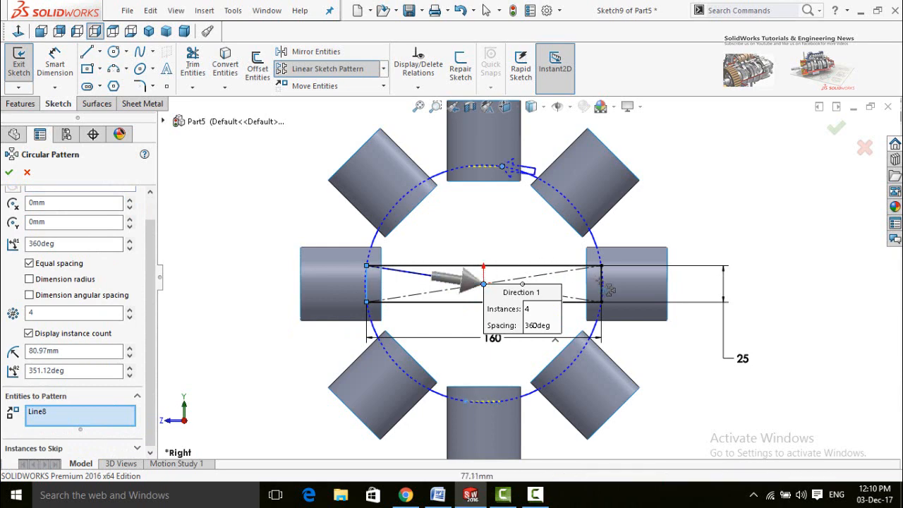
scroll(607, 288, down, 1)
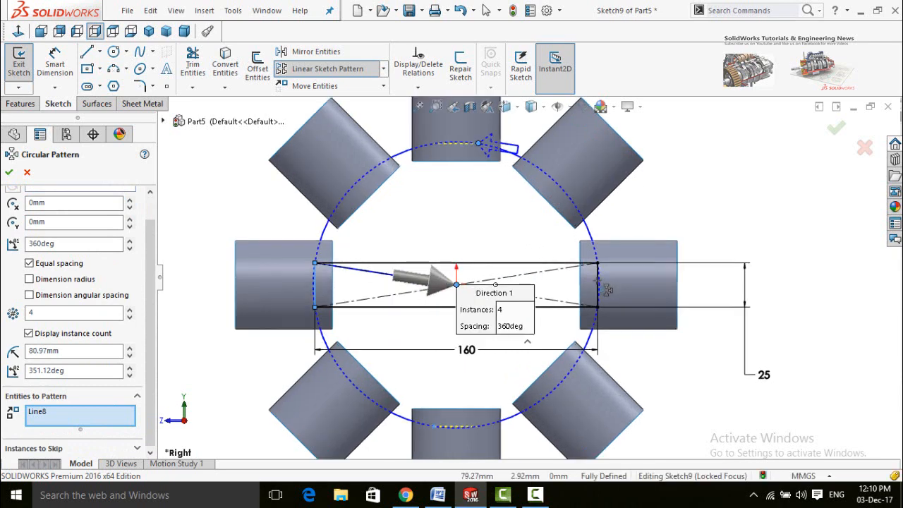
click(546, 262)
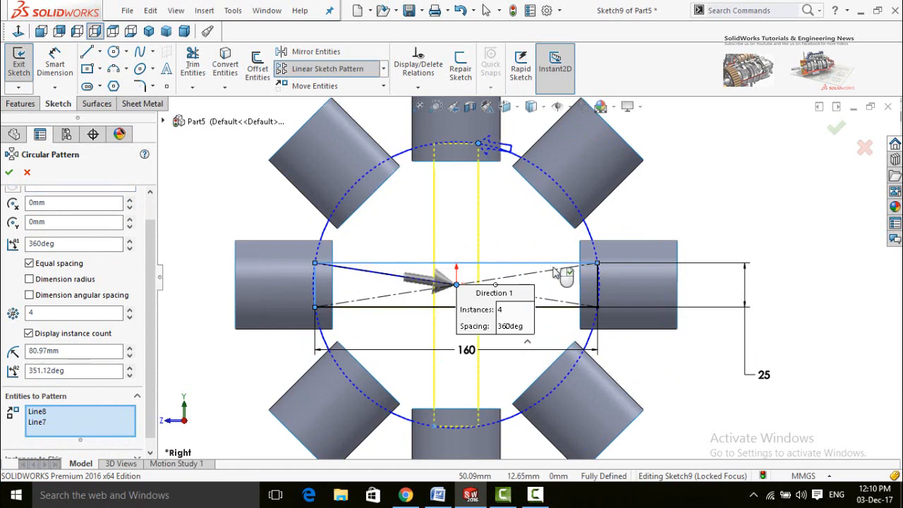
click(599, 293)
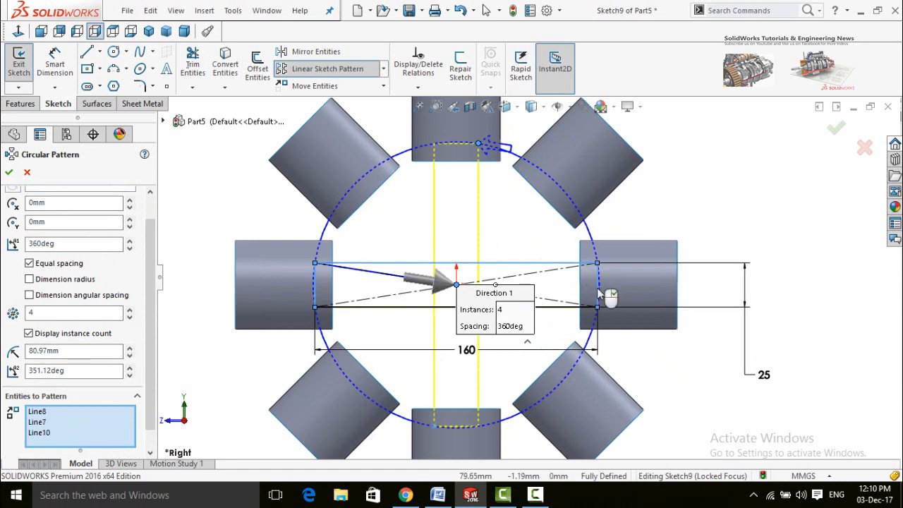
click(554, 308)
Step: Set the circular pattern to 8 equally spaced instances over 360 degrees and create it
scroll(522, 365, up, 3)
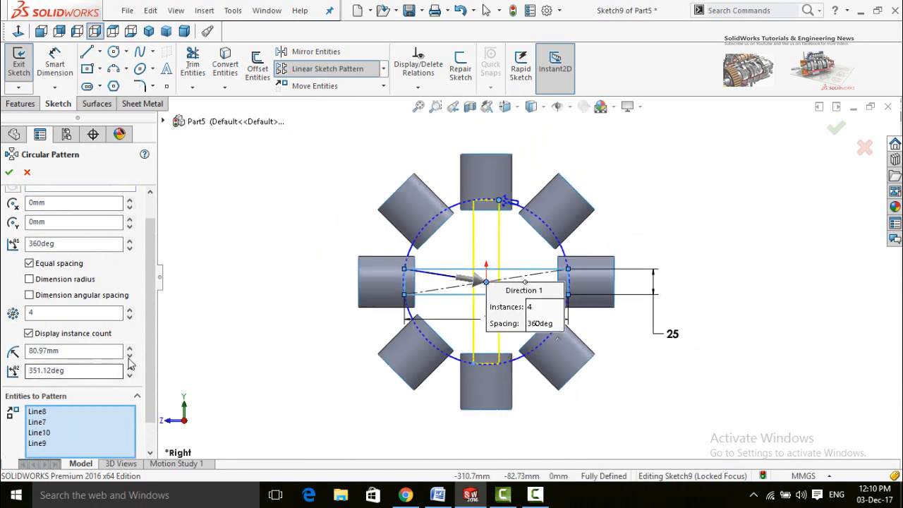
scroll(70, 332, up, 1)
double_click(43, 317)
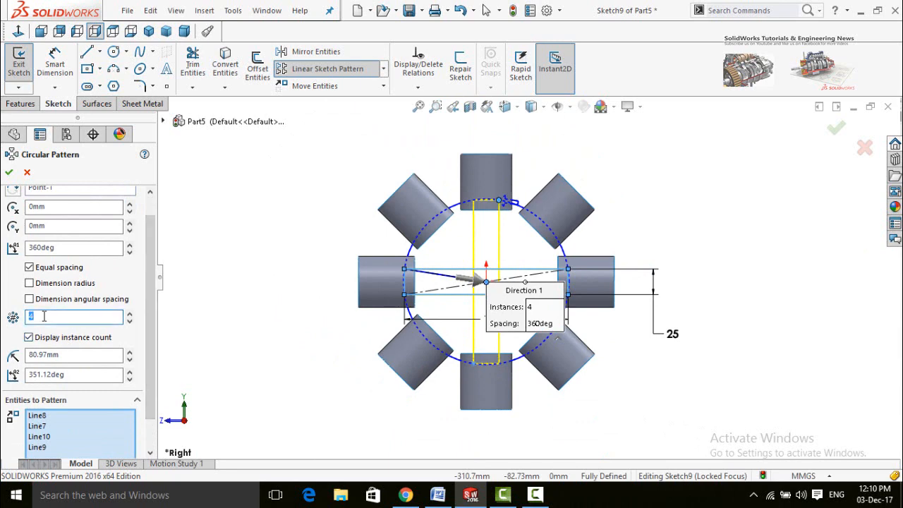
text(8)
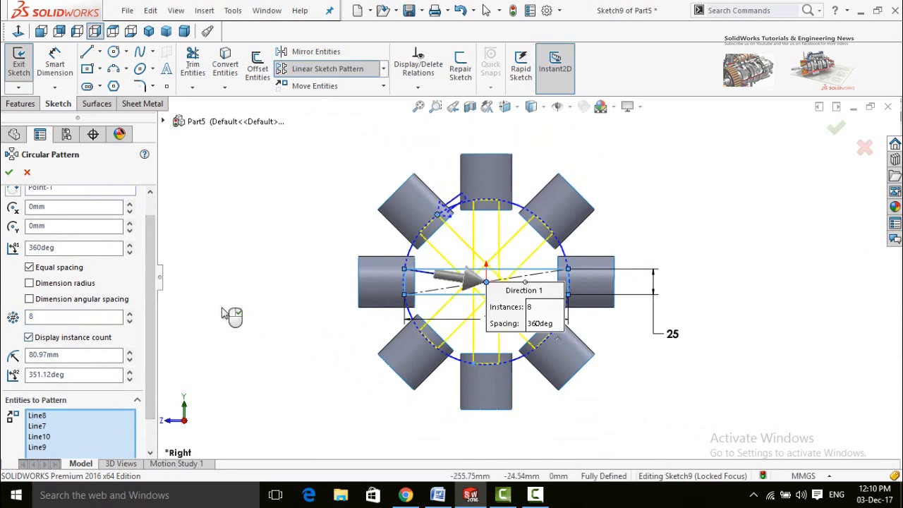
click(9, 172)
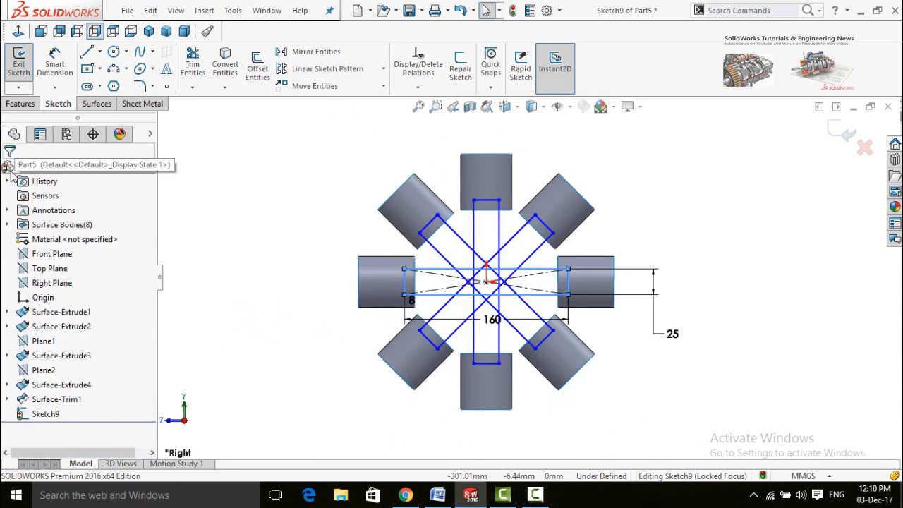
Step: Split the faces of all eight tube pieces with a projection Split Line from the current rectangle pattern sketch
click(20, 104)
click(571, 85)
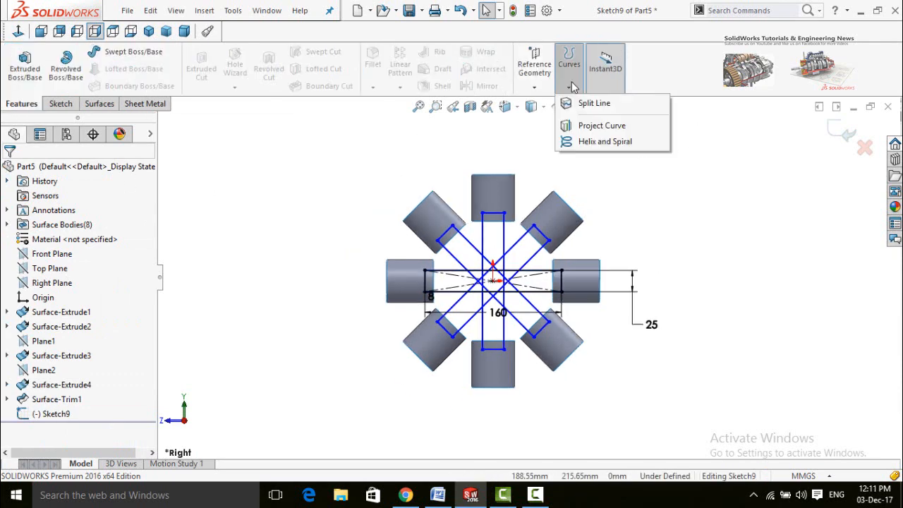
click(590, 103)
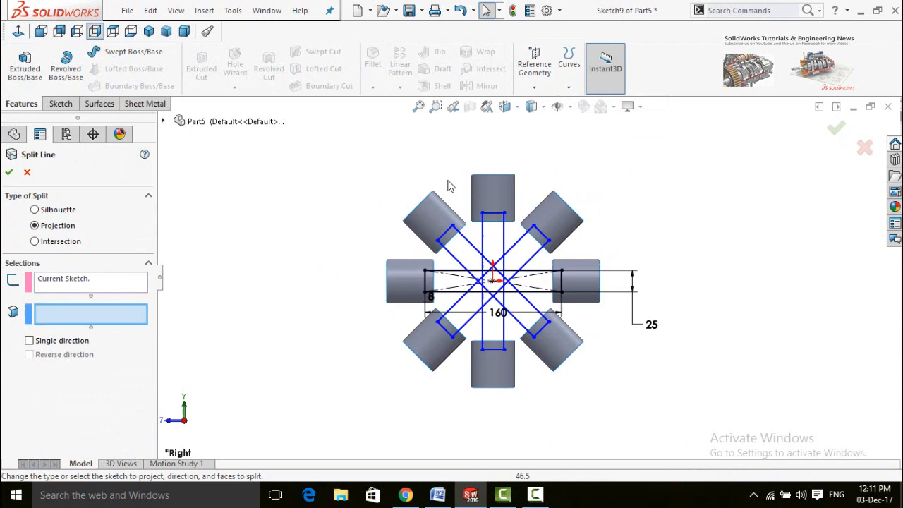
click(420, 212)
click(492, 197)
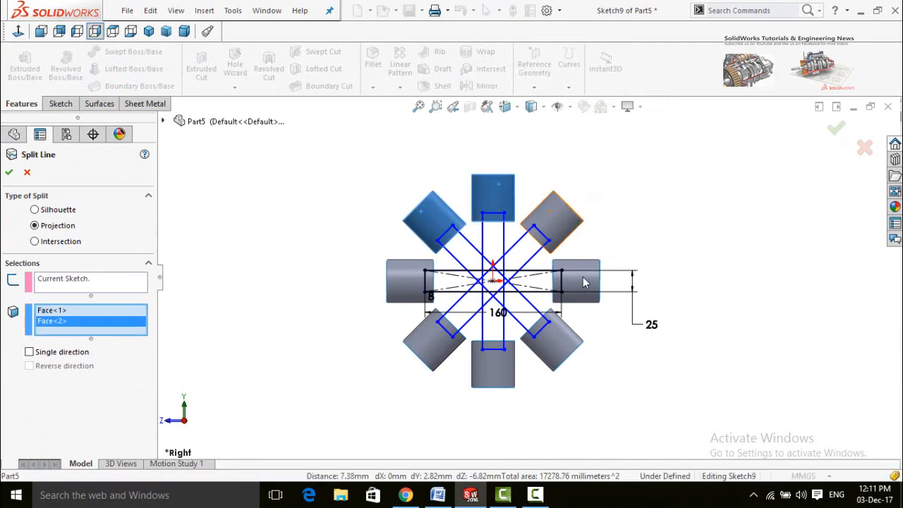
click(553, 221)
click(576, 281)
click(554, 343)
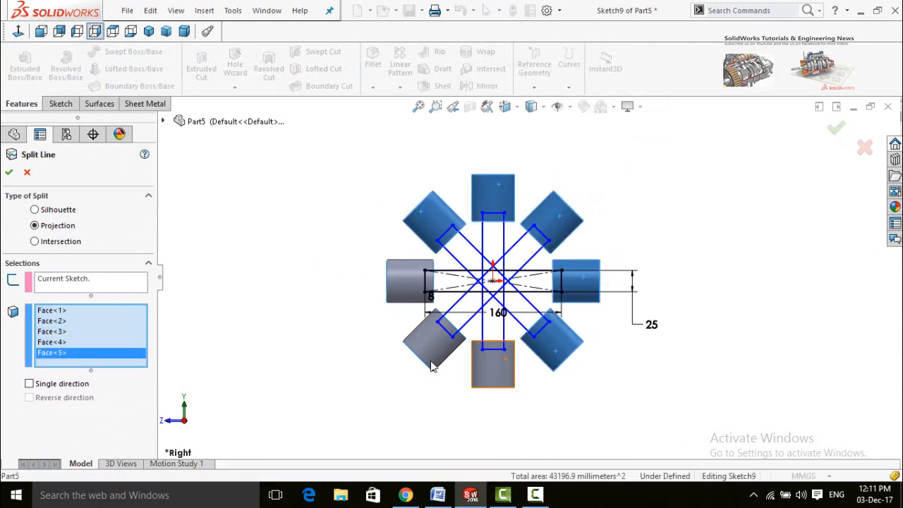
click(498, 363)
click(431, 353)
click(409, 281)
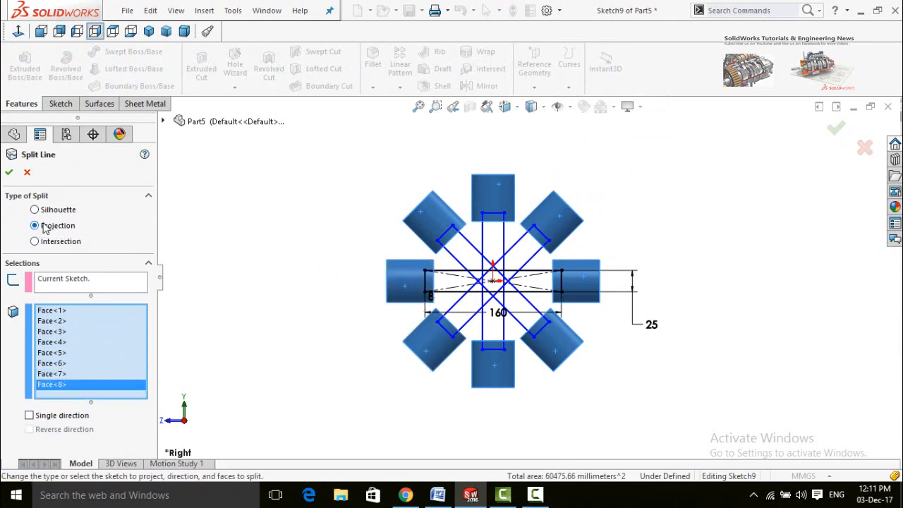
click(9, 173)
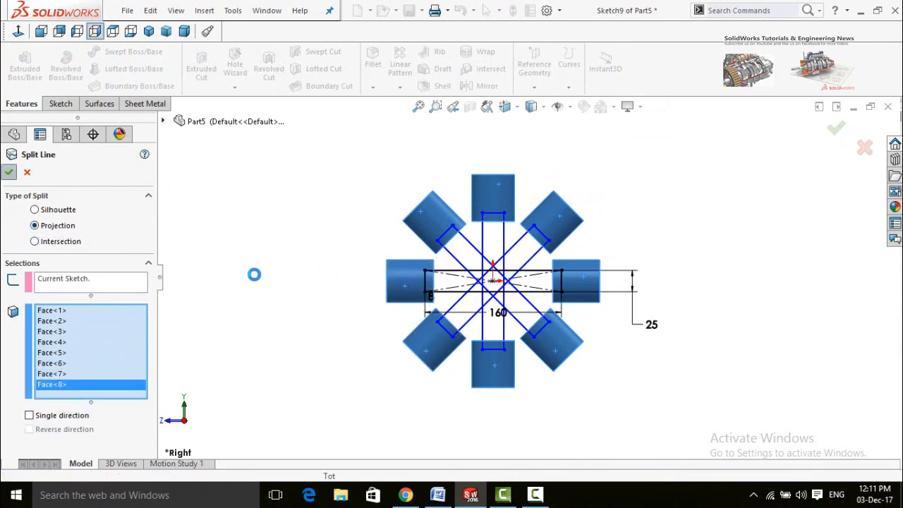
Step: Start a lofted surface between the facing inner-end edge segments of the two adjacent upper tubes
middle_drag(357, 306, 326, 213)
click(98, 104)
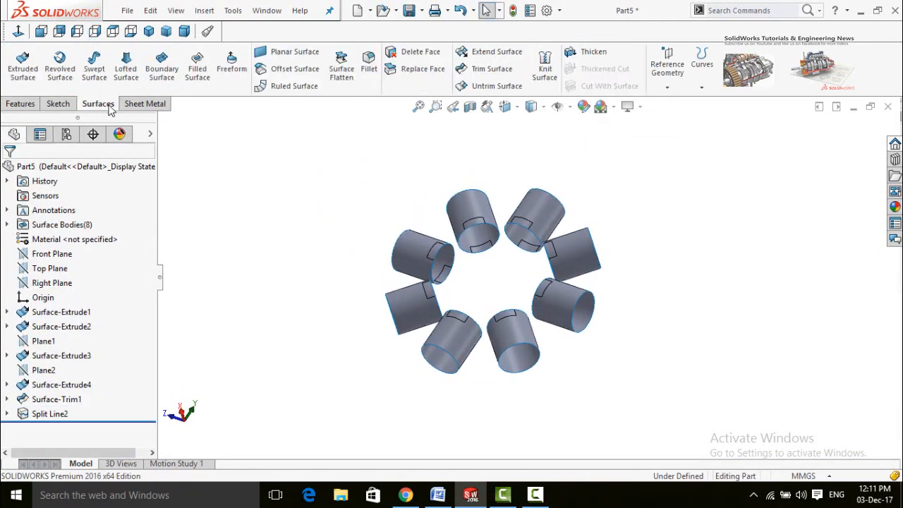
click(126, 65)
scroll(478, 211, down, 4)
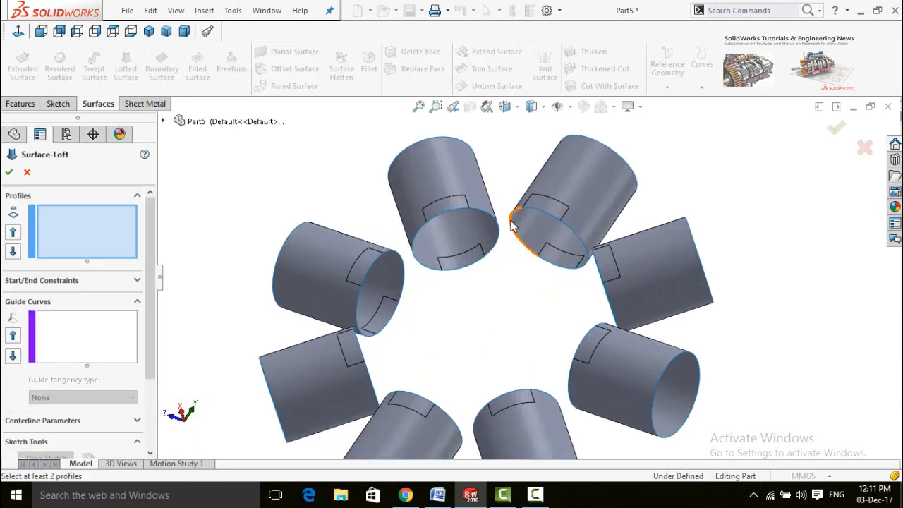
click(510, 225)
click(497, 230)
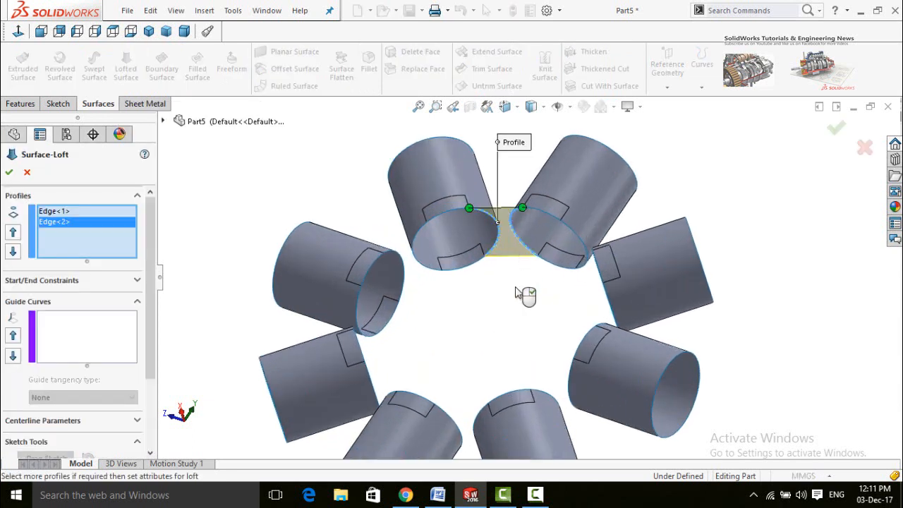
Step: Set the loft's start and end constraints to Normal To Profile and create the surface
click(84, 288)
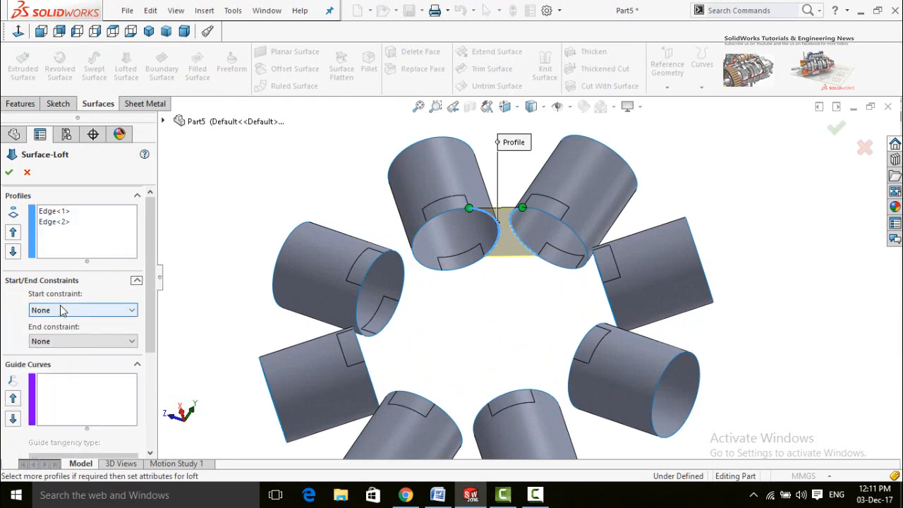
click(61, 310)
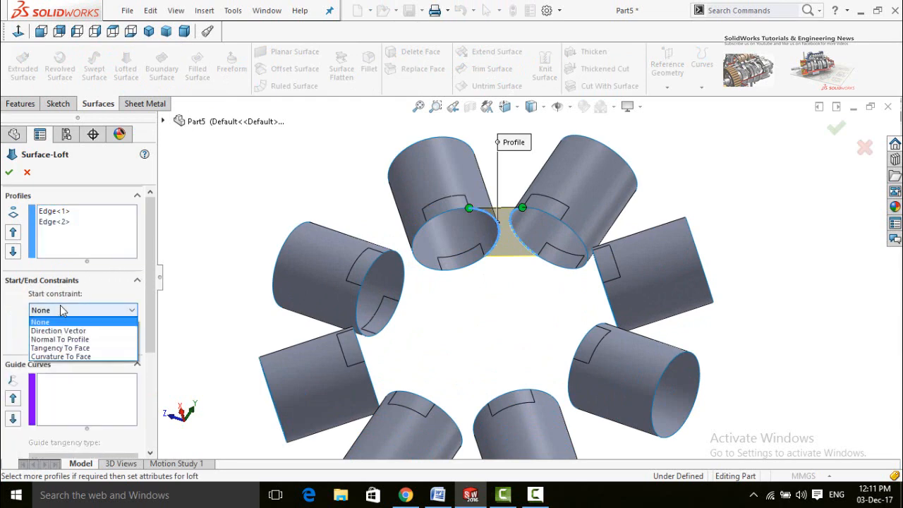
click(79, 339)
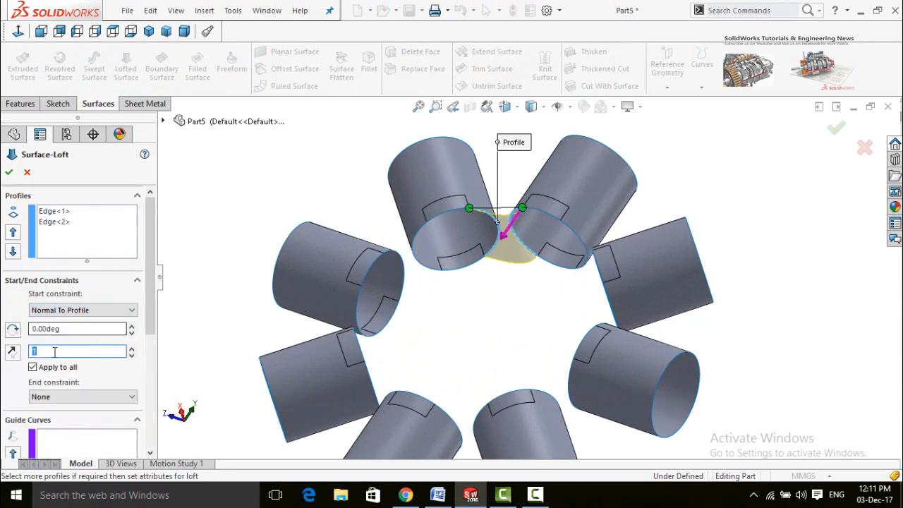
scroll(148, 349, down, 3)
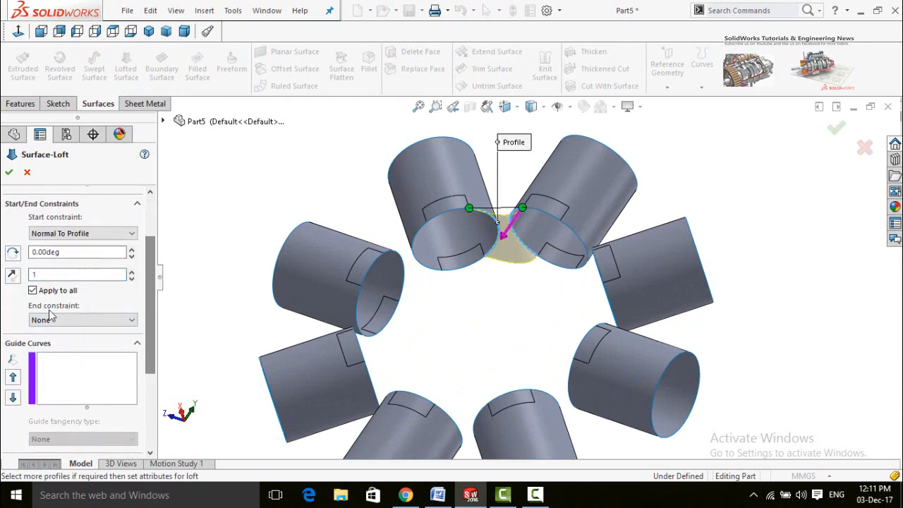
click(71, 320)
click(67, 350)
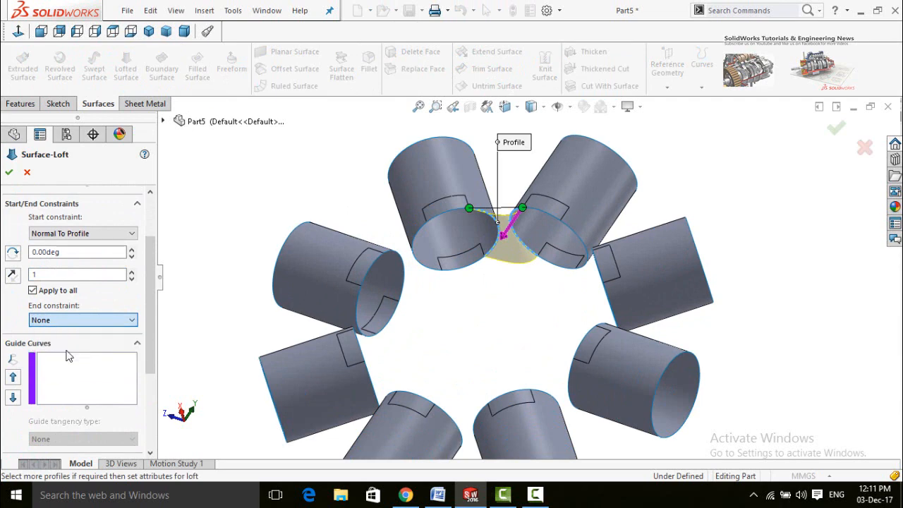
click(8, 172)
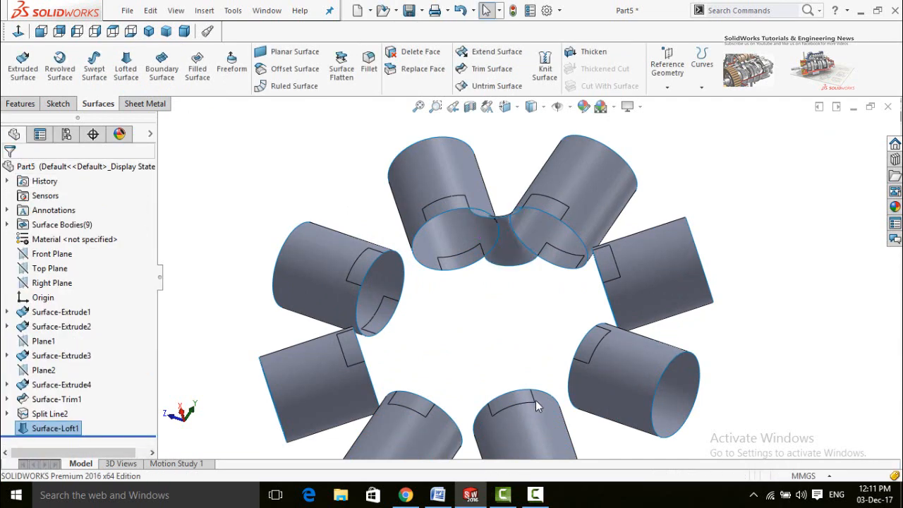
Step: Start a second lofted surface between the facing edge segments of the next pair of adjacent tubes, beside the first loft
click(456, 306)
middle_drag(498, 313, 506, 362)
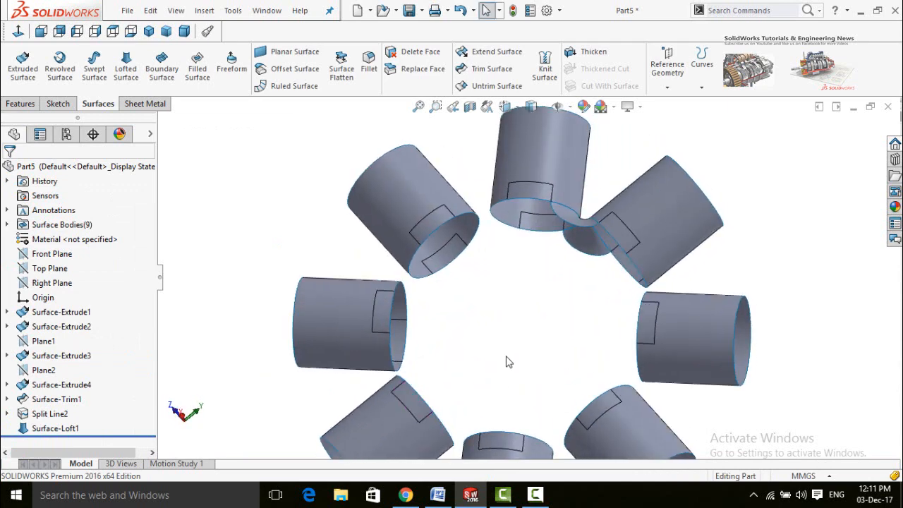
click(130, 75)
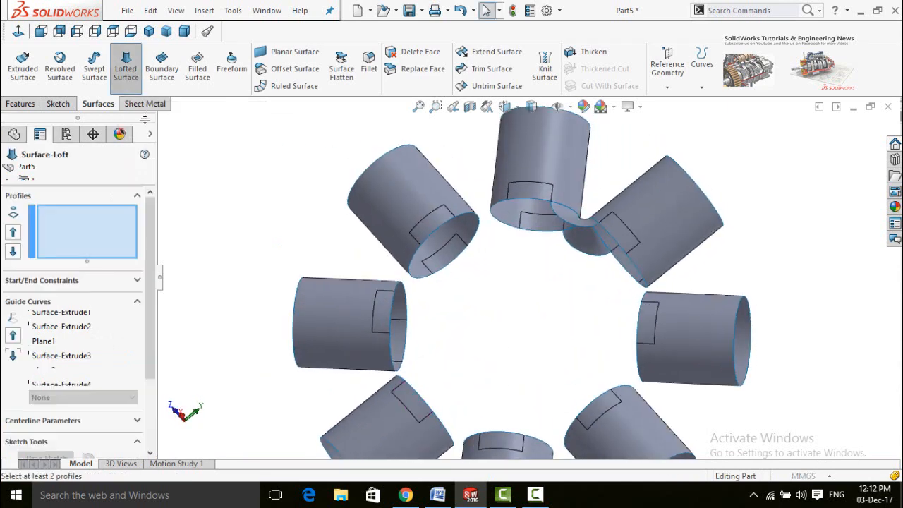
click(494, 217)
click(477, 223)
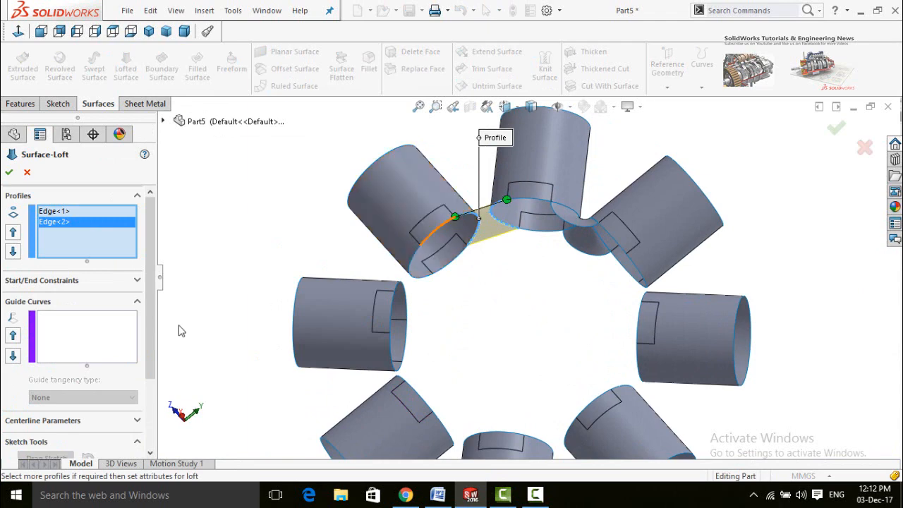
Step: Set the second loft's start and end constraints to Normal To Profile and create the surface
click(135, 283)
click(60, 312)
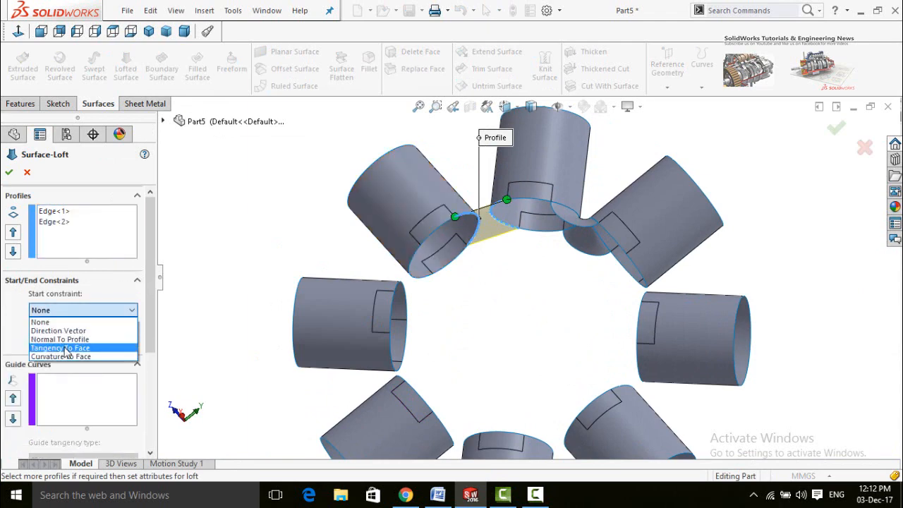
click(66, 349)
click(83, 311)
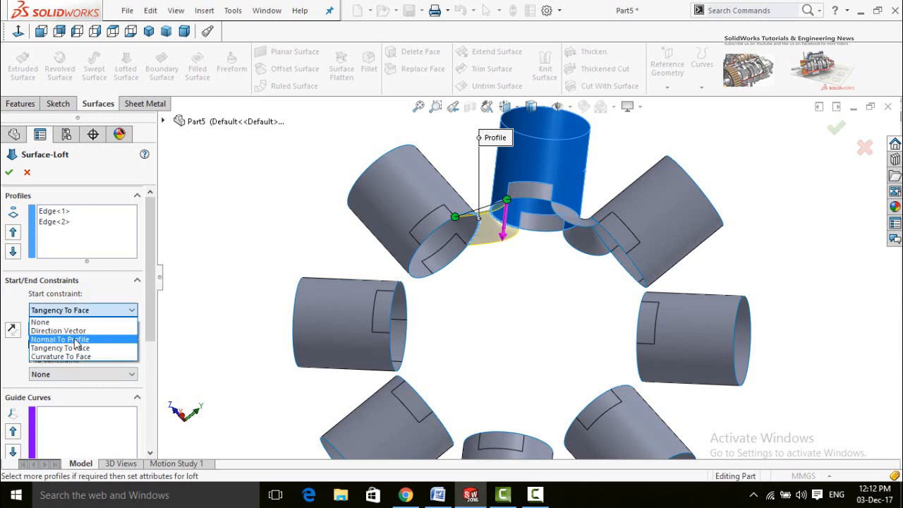
click(70, 337)
click(71, 397)
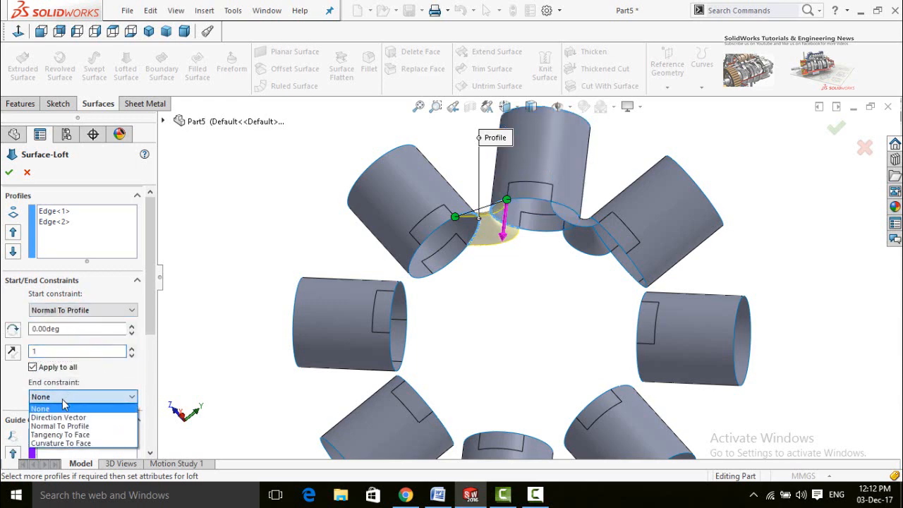
click(80, 428)
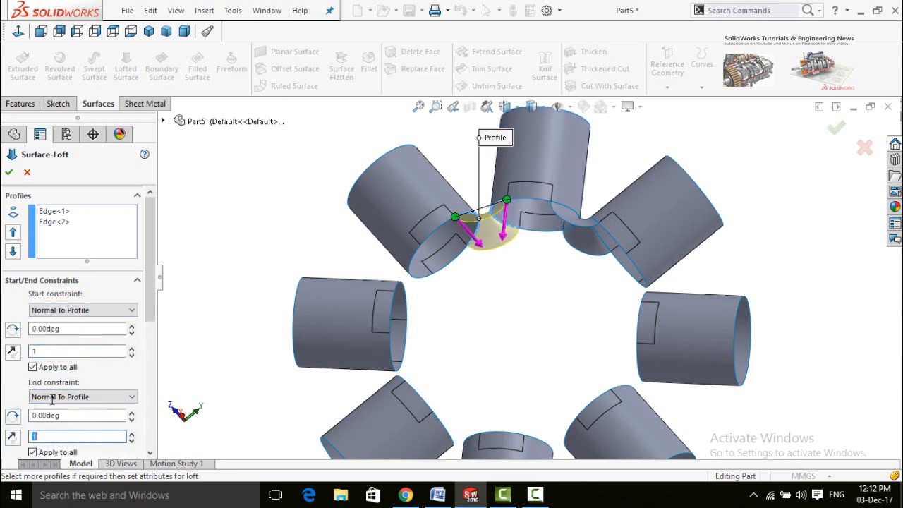
click(9, 172)
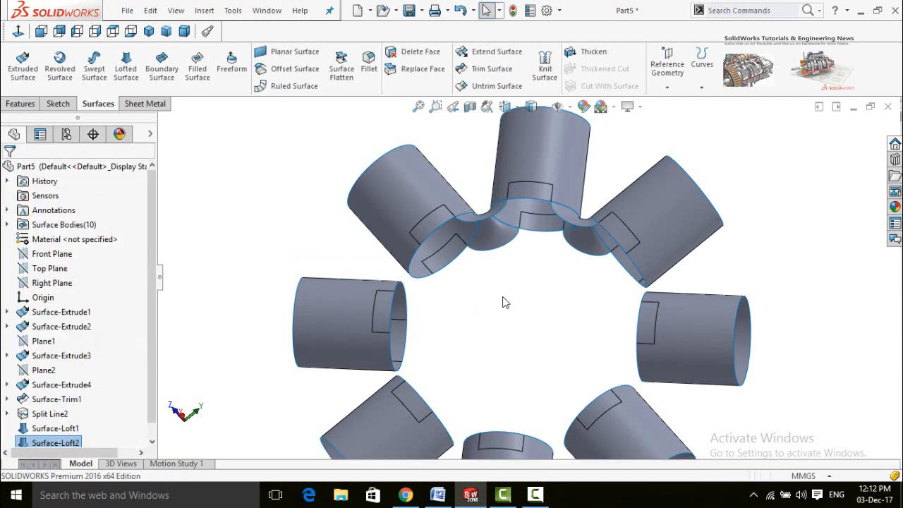
Step: Start a third lofted surface between the facing inner-end edge segments of the next unconnected pair of adjacent tubes
middle_drag(528, 311, 504, 283)
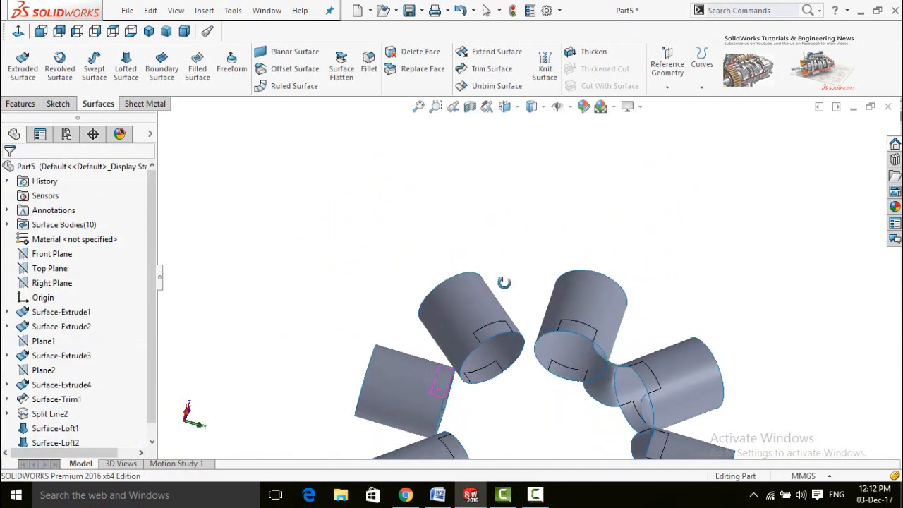
scroll(523, 293, up, 3)
middle_drag(522, 322, 519, 365)
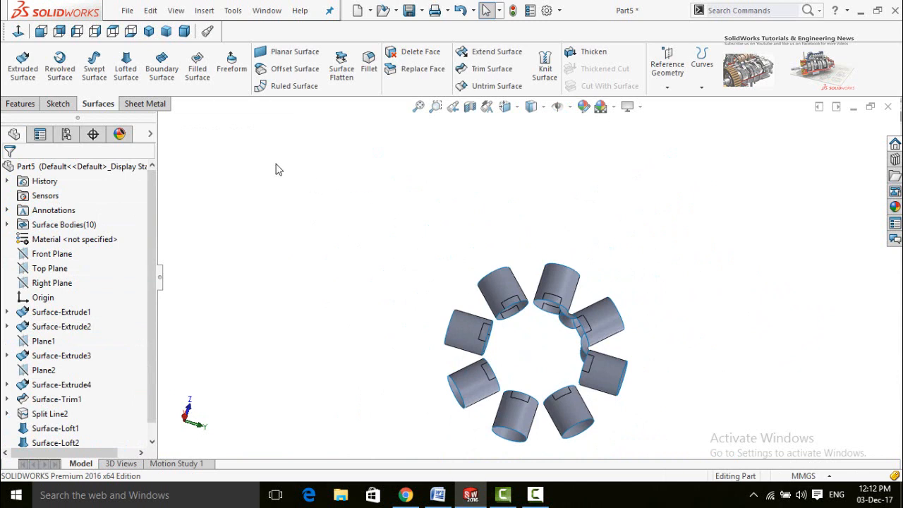
scroll(276, 170, down, 2)
scroll(576, 336, down, 3)
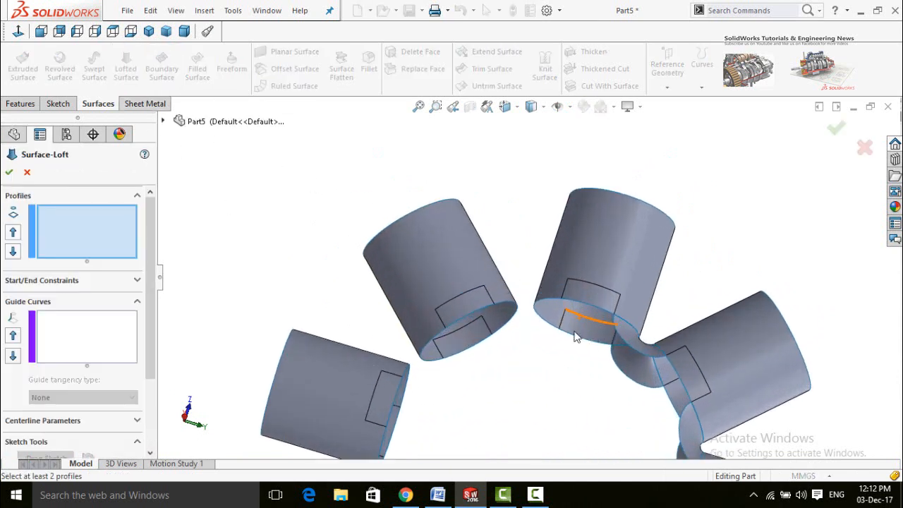
click(516, 310)
click(536, 308)
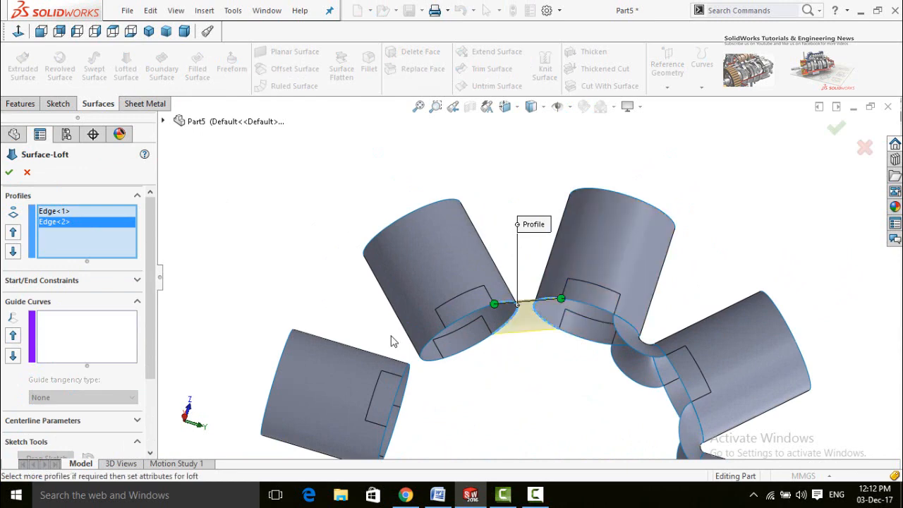
Step: Constrain the third loft Normal To Profile at its start and end and create the surface
click(70, 281)
click(71, 311)
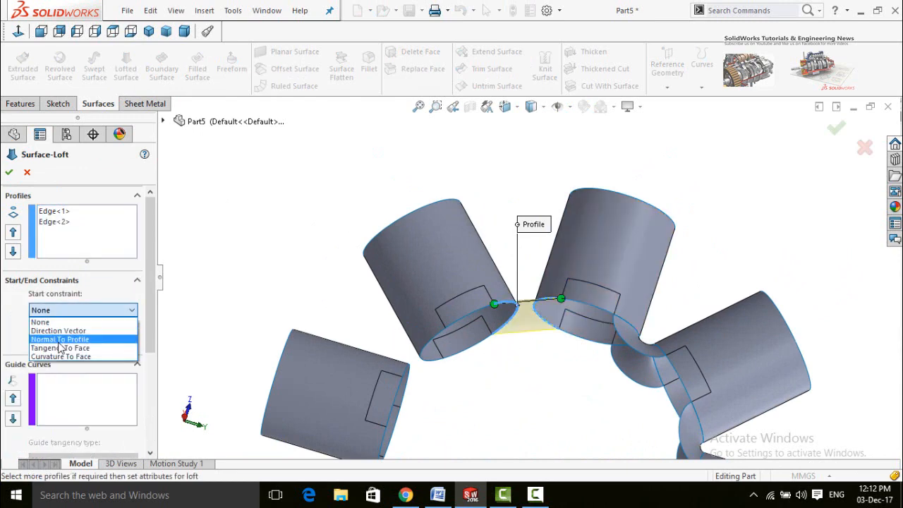
click(60, 339)
click(80, 396)
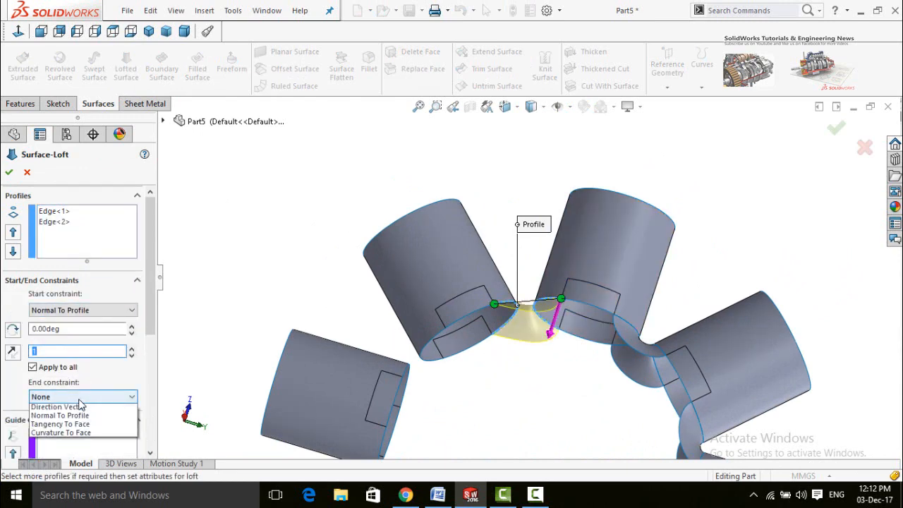
click(77, 426)
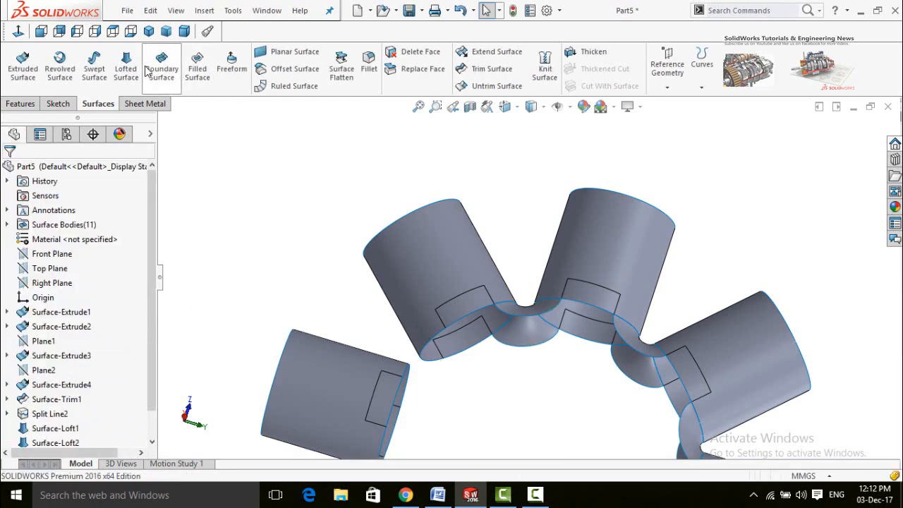
Step: Start a fourth lofted surface between the next two facing tube edge segments, removing the stray surface body from the profiles
click(125, 67)
click(420, 361)
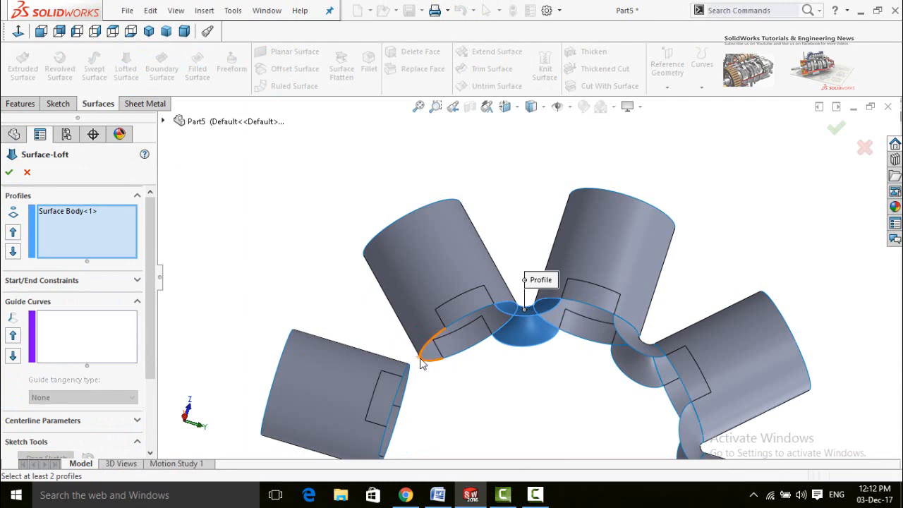
click(420, 361)
click(409, 368)
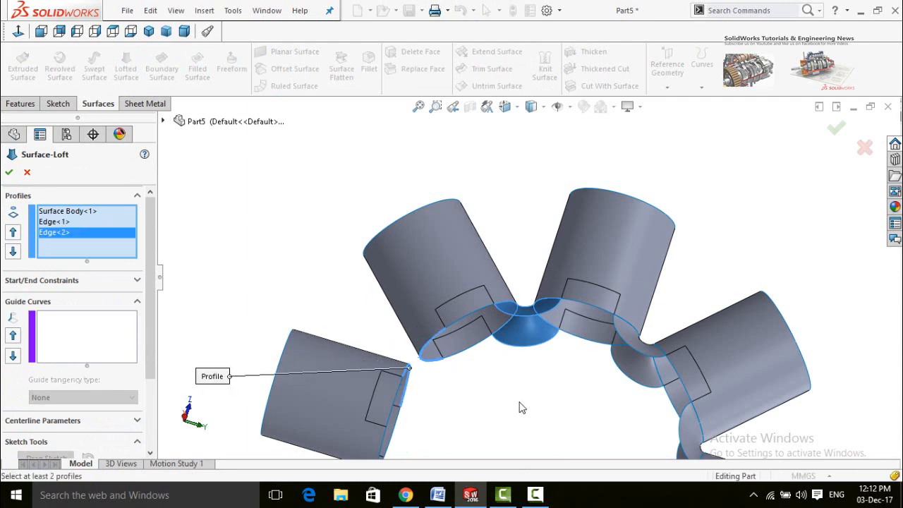
right_click(74, 215)
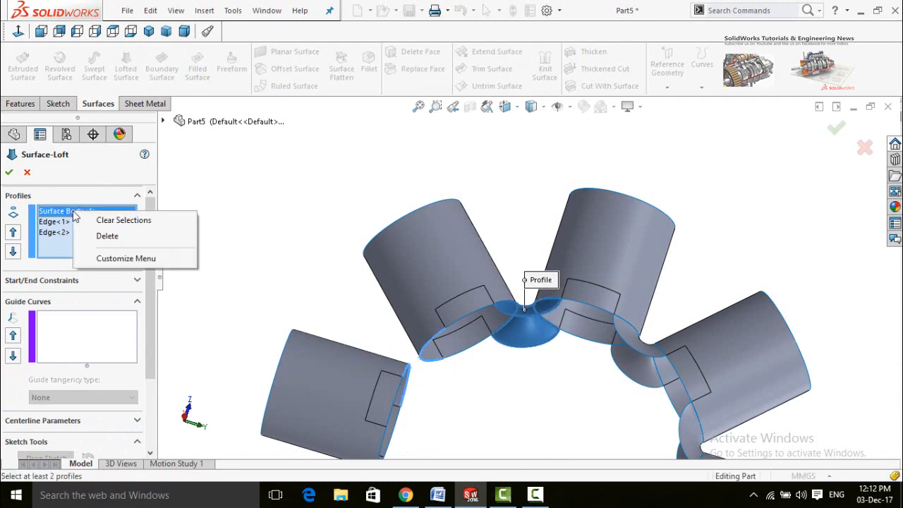
click(107, 233)
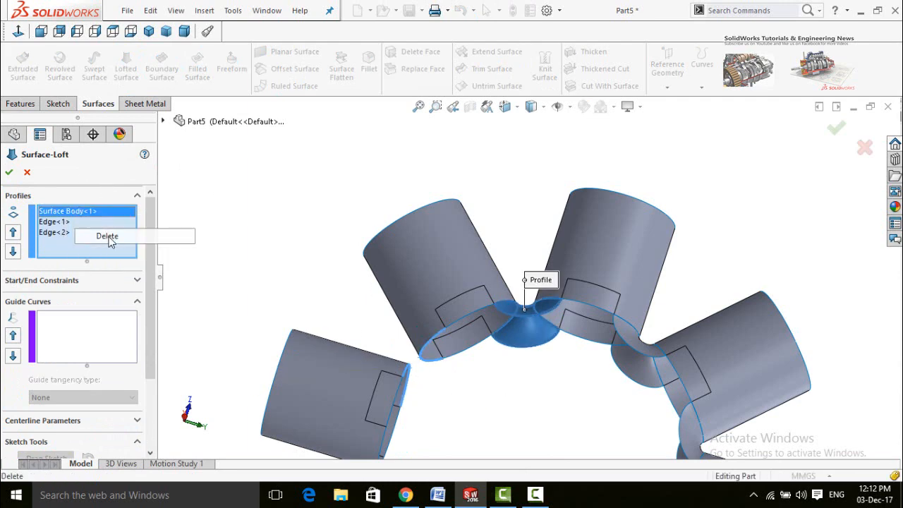
Step: Apply Normal To Profile as the fourth loft's start and end constraints and create the surface
click(98, 282)
click(81, 310)
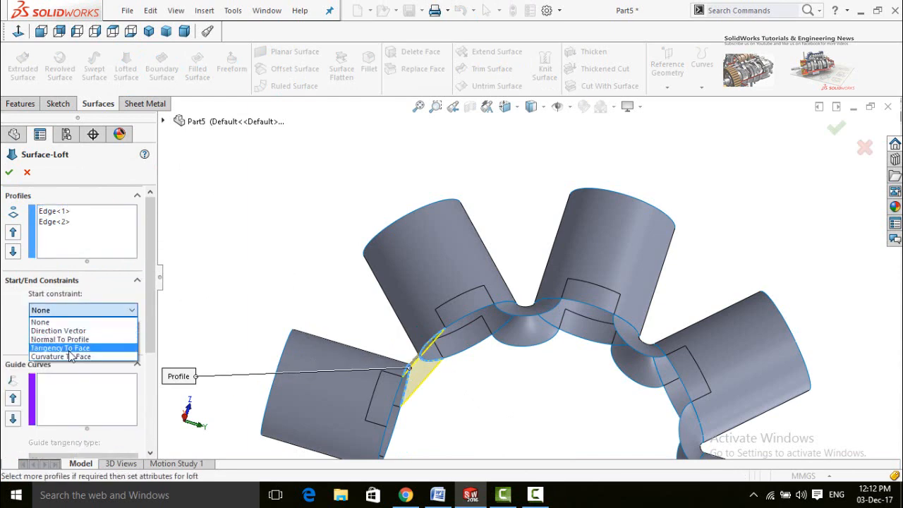
click(60, 339)
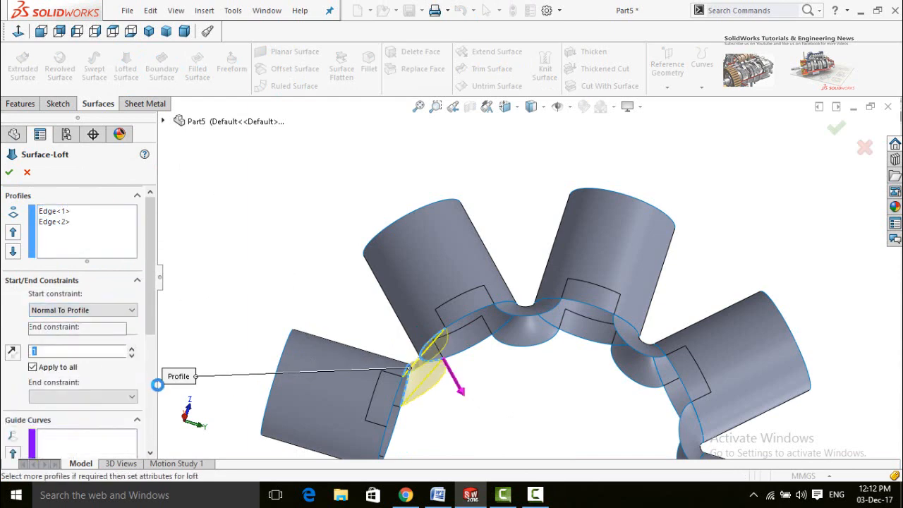
click(66, 397)
click(80, 428)
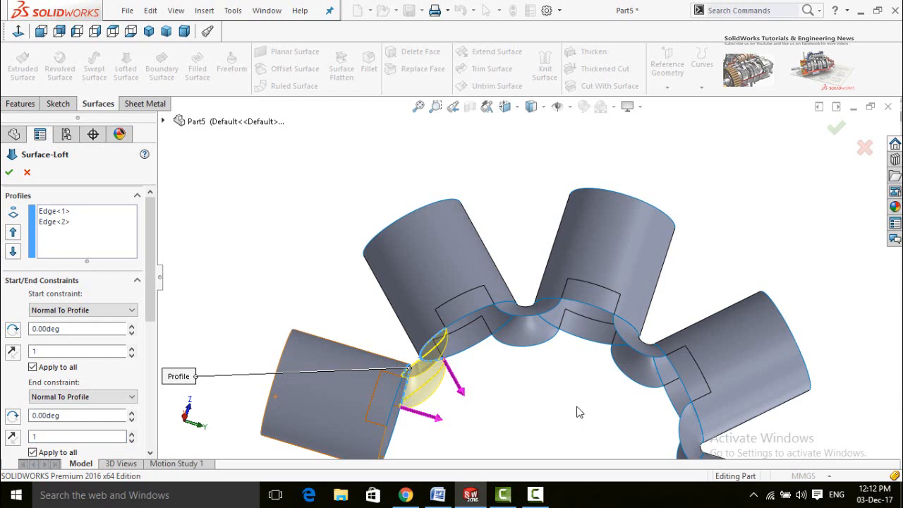
scroll(548, 400, up, 5)
middle_drag(557, 385, 536, 295)
scroll(534, 295, down, 6)
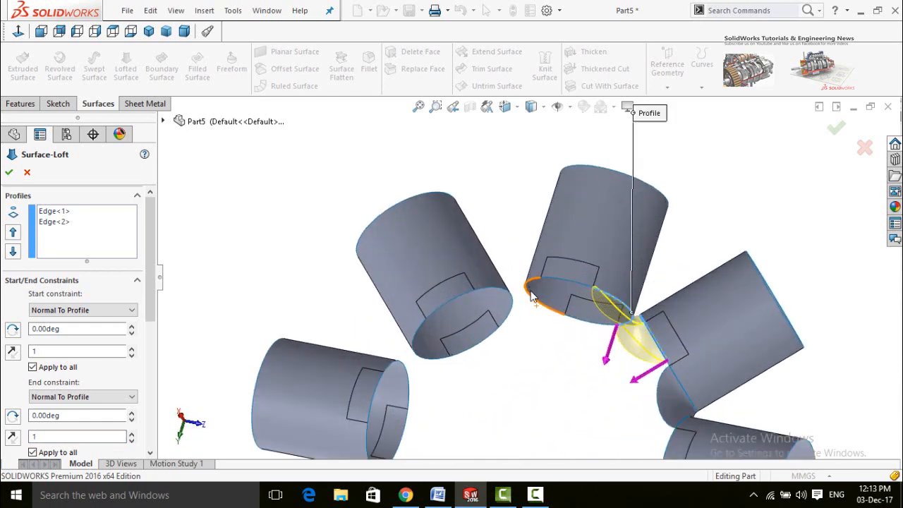
click(9, 172)
Step: Create a fifth lofted surface between the next pair's facing edge segments, with Normal To Profile start and end constraints
click(125, 64)
click(542, 274)
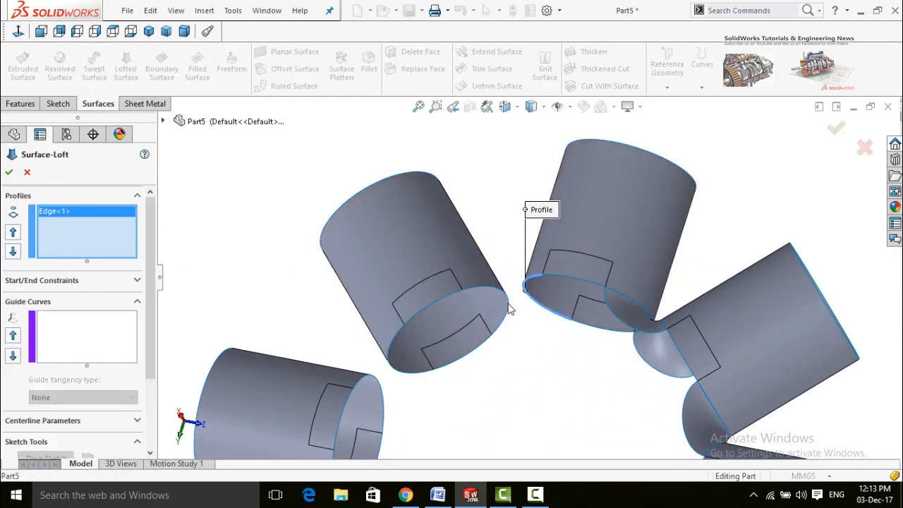
click(492, 333)
click(80, 282)
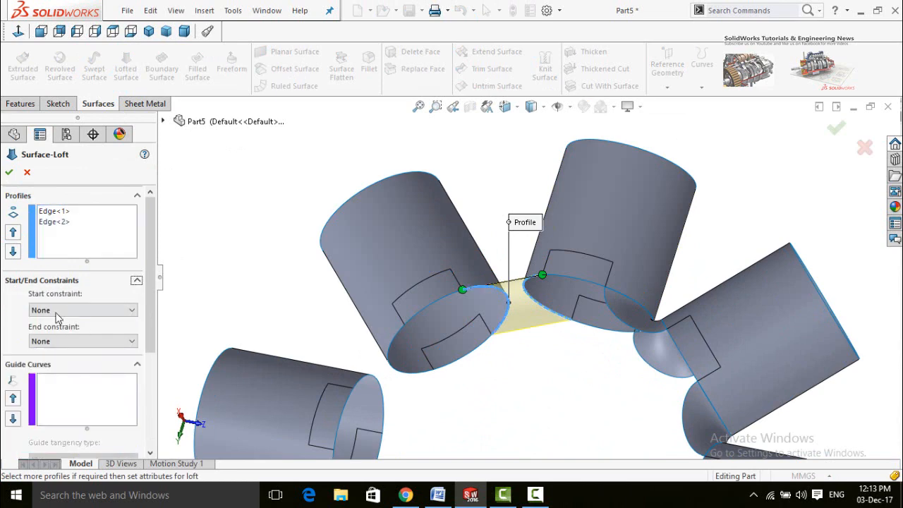
click(78, 310)
click(61, 342)
click(78, 397)
click(71, 428)
click(9, 172)
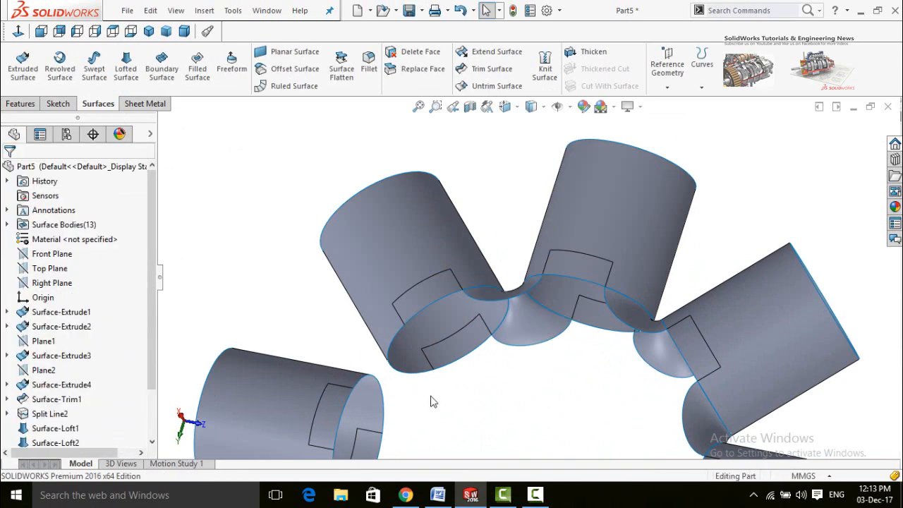
Step: Loft a sixth surface across the gap beside the fifth loft, joining the facing tube edge segments with both ends Normal To Profile
click(125, 66)
click(391, 367)
click(378, 381)
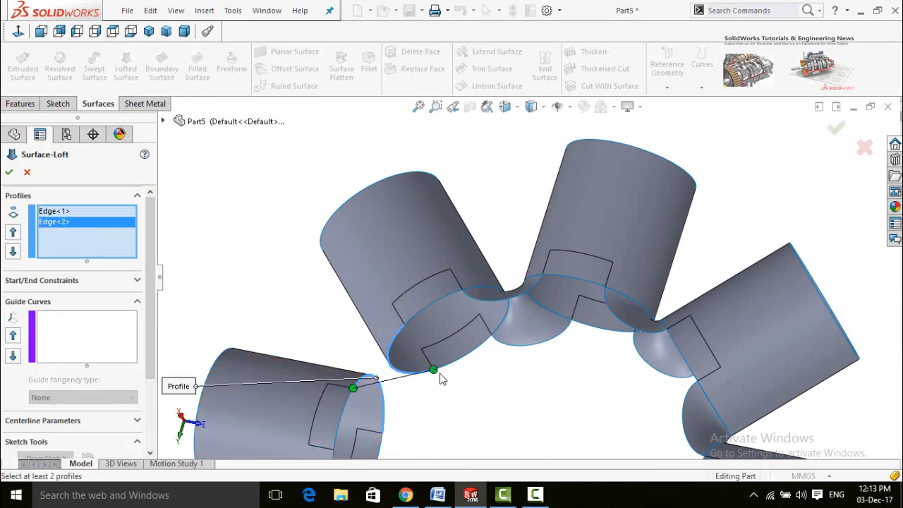
click(42, 280)
click(77, 310)
click(75, 340)
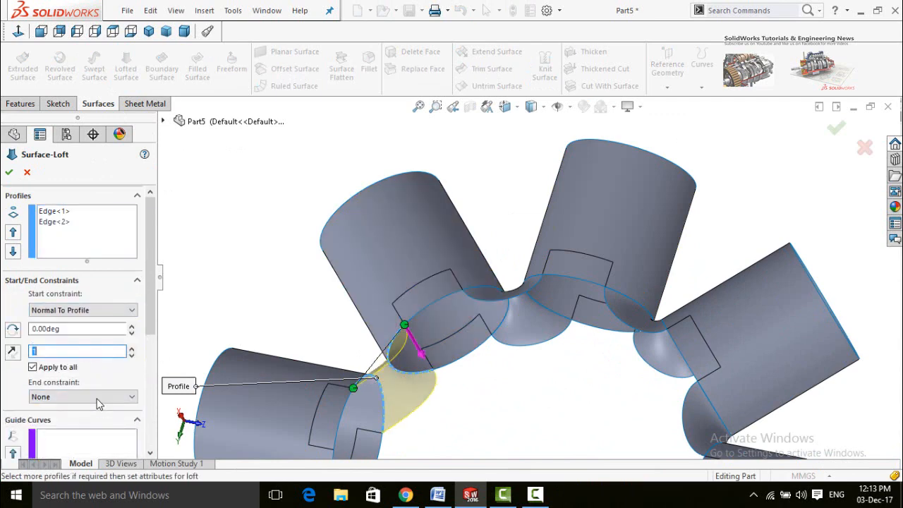
click(94, 397)
click(84, 427)
scroll(367, 296, up, 5)
middle_drag(375, 283, 469, 464)
scroll(546, 280, down, 6)
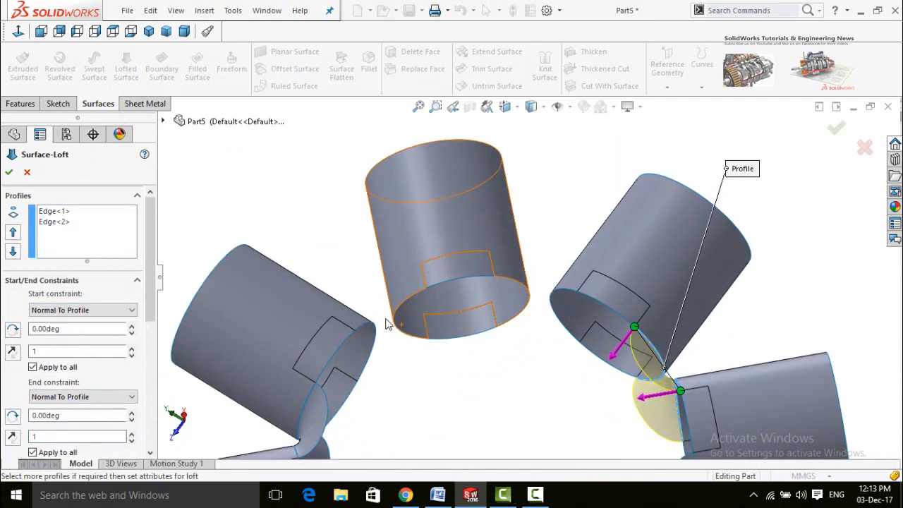
key(Return)
Step: Loft a seventh surface between the facing edge segments beside the sixth loft, with both ends constrained Normal To Profile
key(Return)
click(552, 308)
click(526, 314)
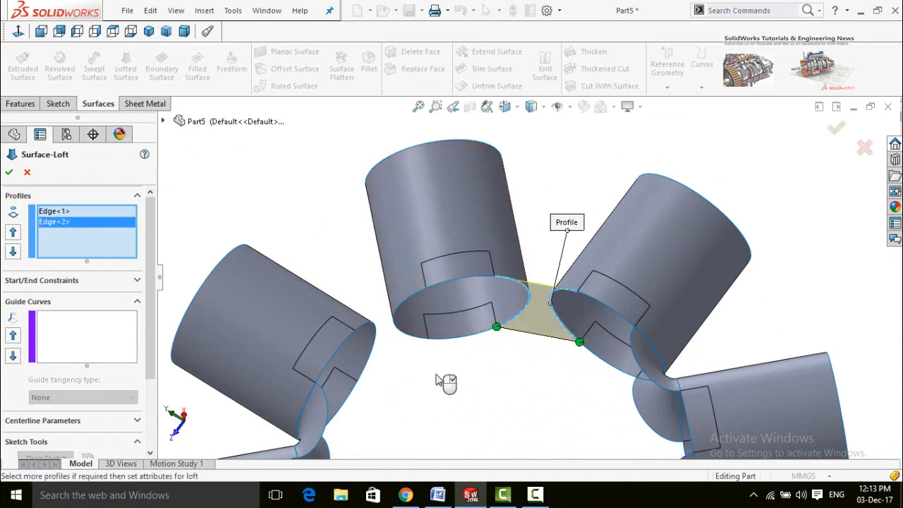
click(136, 281)
click(111, 310)
click(74, 343)
click(95, 397)
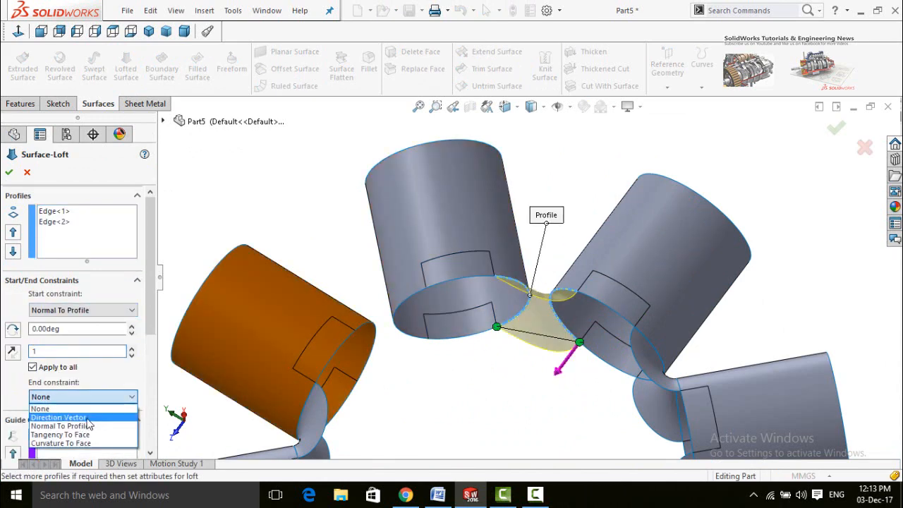
click(83, 428)
key(Return)
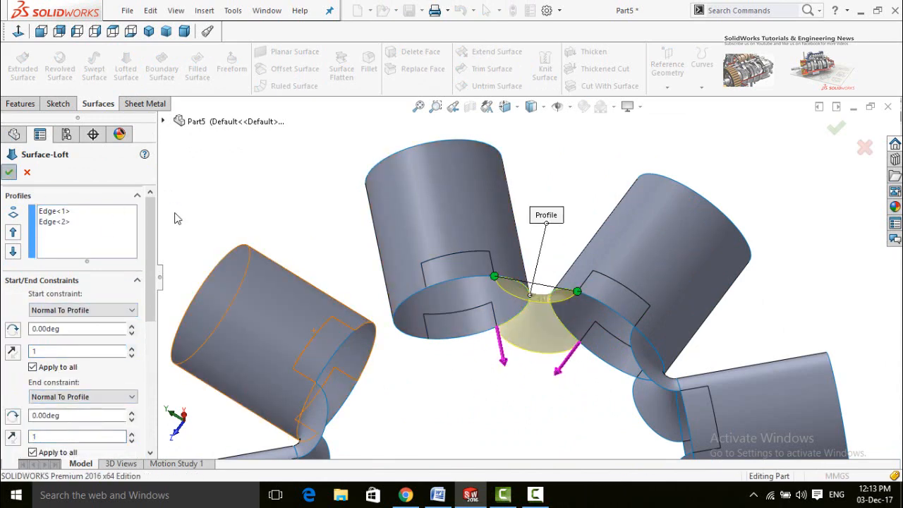
Step: Close the last gap in the ring with an eighth lofted surface between the facing tube edges, Normal To Profile at both ends
click(118, 72)
click(394, 322)
click(376, 334)
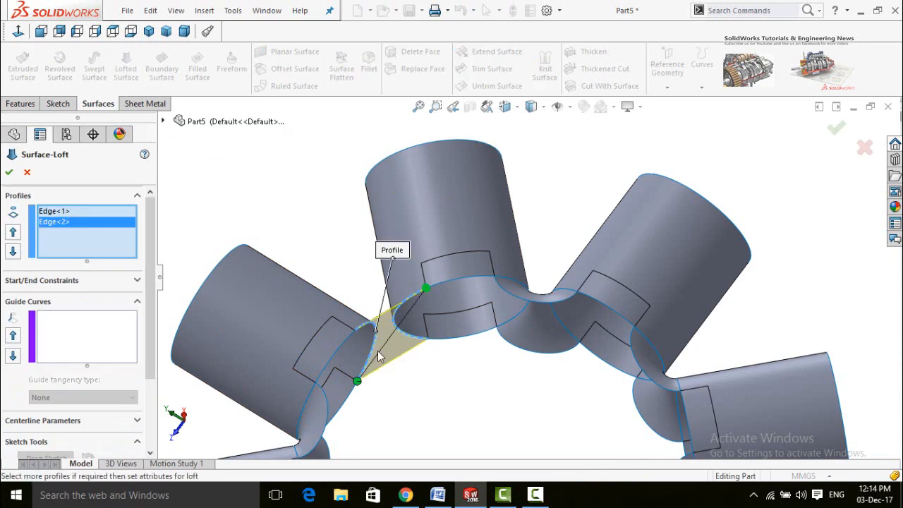
click(136, 281)
click(83, 310)
click(67, 321)
click(79, 396)
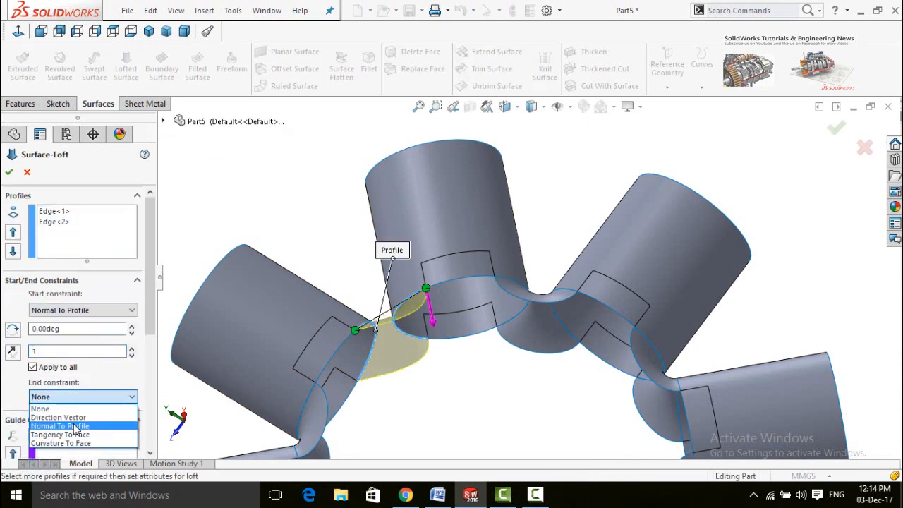
click(83, 425)
key(Return)
Step: Begin a filled surface over the ring's opening, selecting the first five consecutive tube and loft edges as Contact patch boundaries
middle_drag(514, 383, 341, 278)
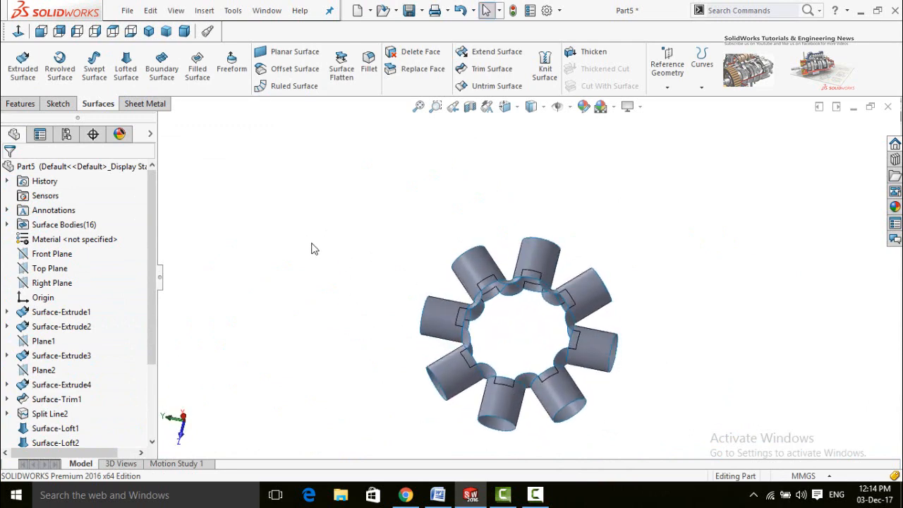
click(198, 82)
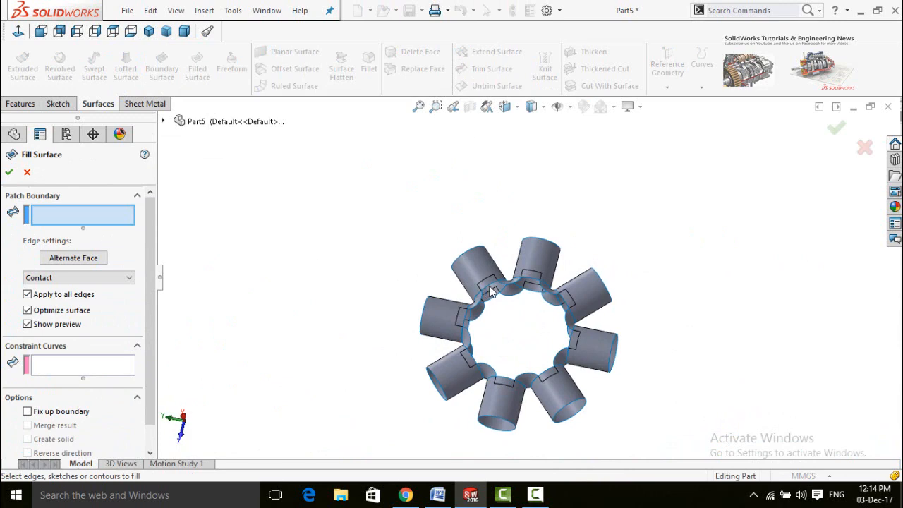
scroll(509, 284, down, 3)
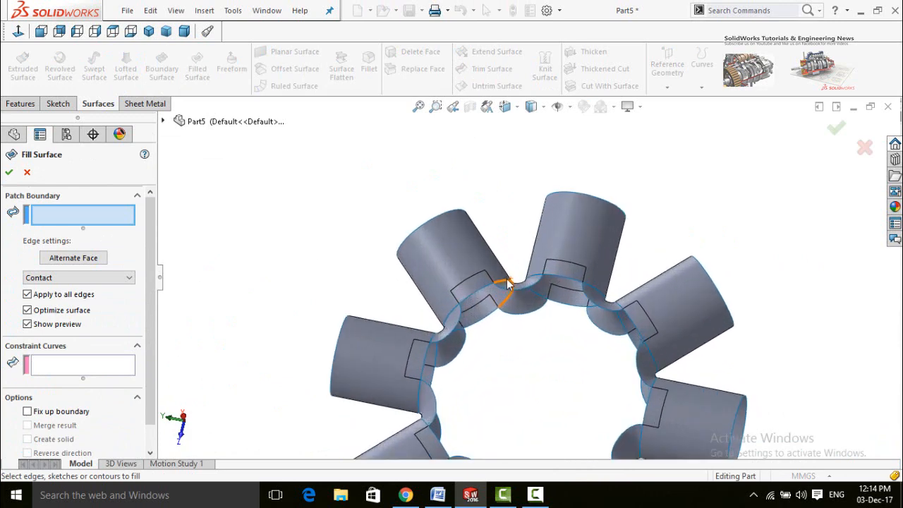
click(470, 302)
click(454, 330)
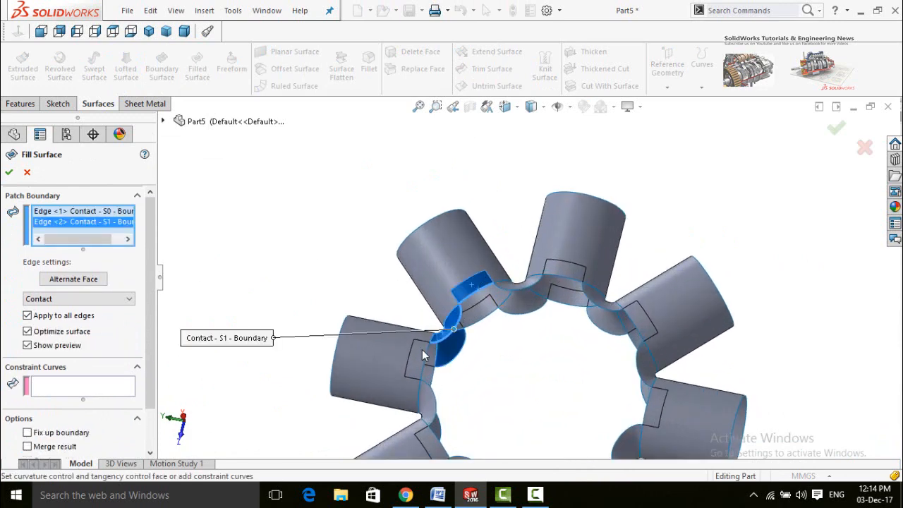
click(425, 368)
click(436, 402)
click(439, 441)
scroll(517, 414, up, 3)
scroll(517, 414, down, 3)
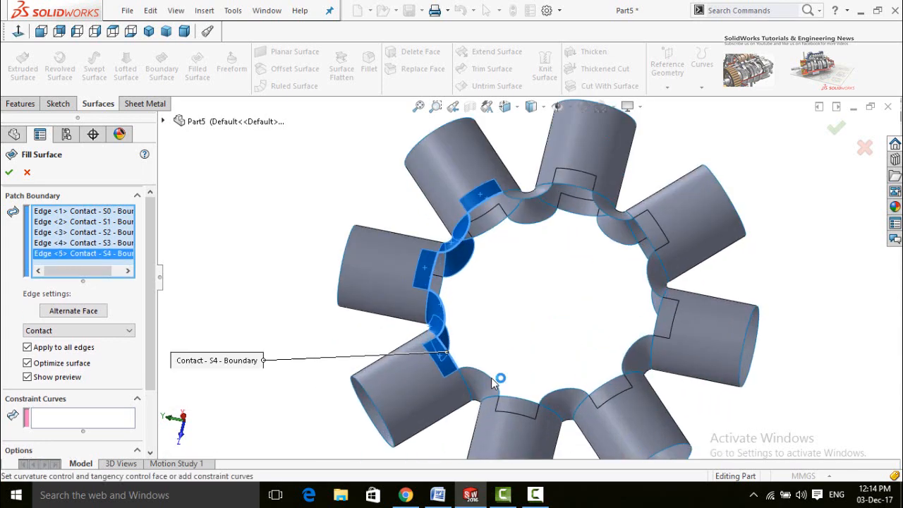
Step: Extend the patch boundary with the next six consecutive loft and tube edges around the ring's opening
click(493, 378)
click(520, 399)
click(560, 388)
click(605, 386)
click(635, 341)
click(659, 321)
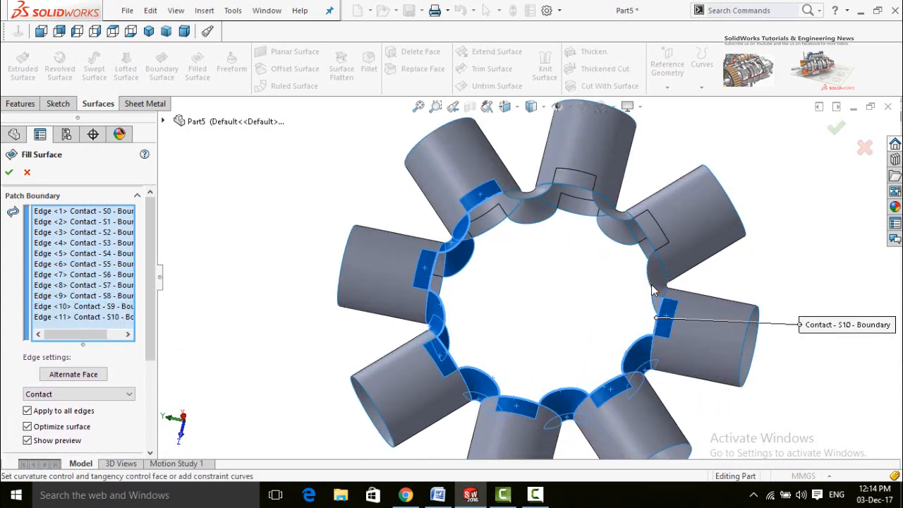
Step: Close the patch boundary with the last five edges and create the Contact filled surface over this side of the ring
click(654, 277)
click(654, 247)
click(611, 216)
click(578, 187)
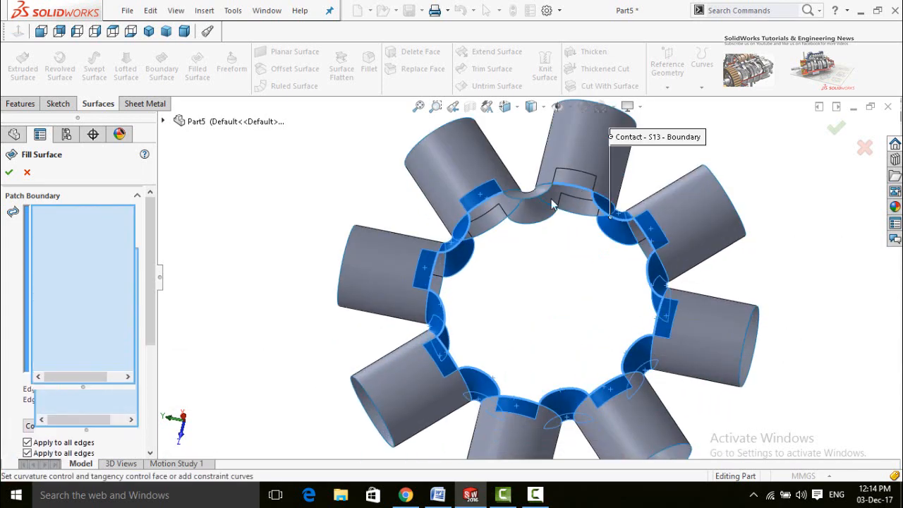
click(534, 199)
scroll(279, 309, up, 2)
middle_drag(279, 308, 340, 230)
drag(149, 334, 150, 343)
scroll(138, 337, down, 3)
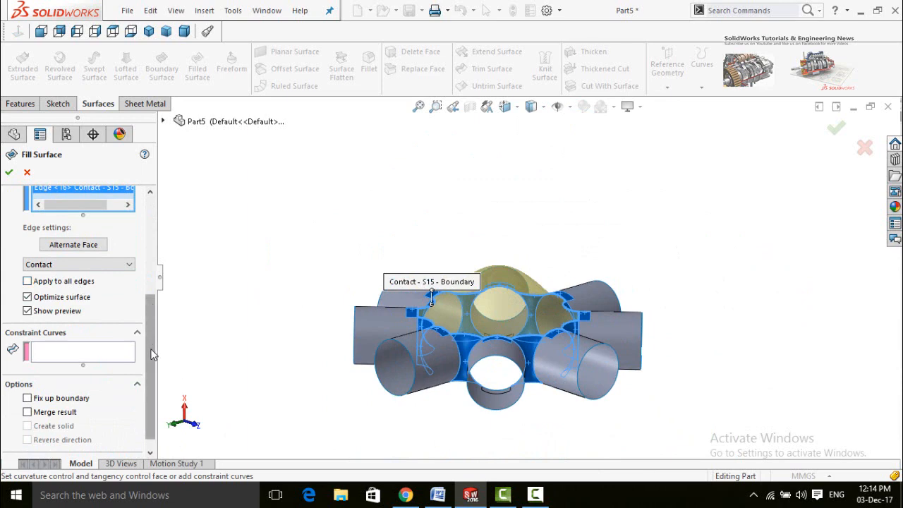
drag(151, 355, 150, 247)
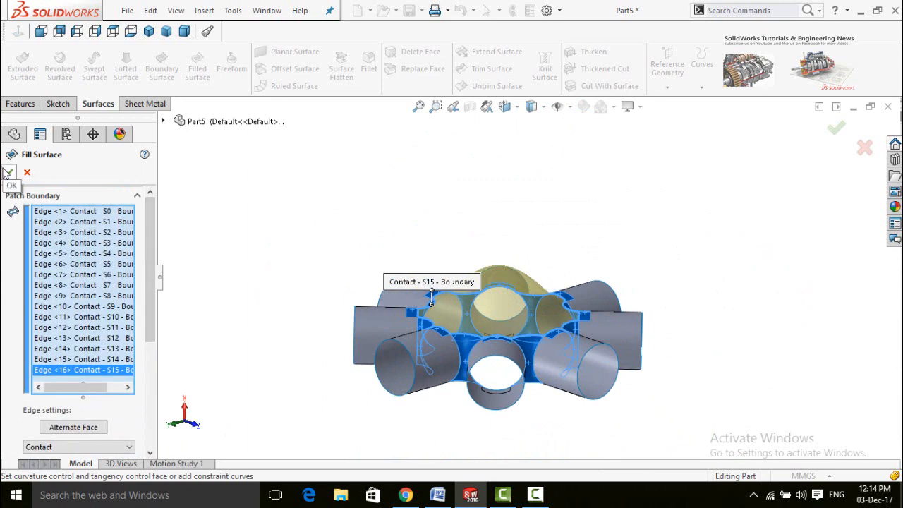
click(9, 172)
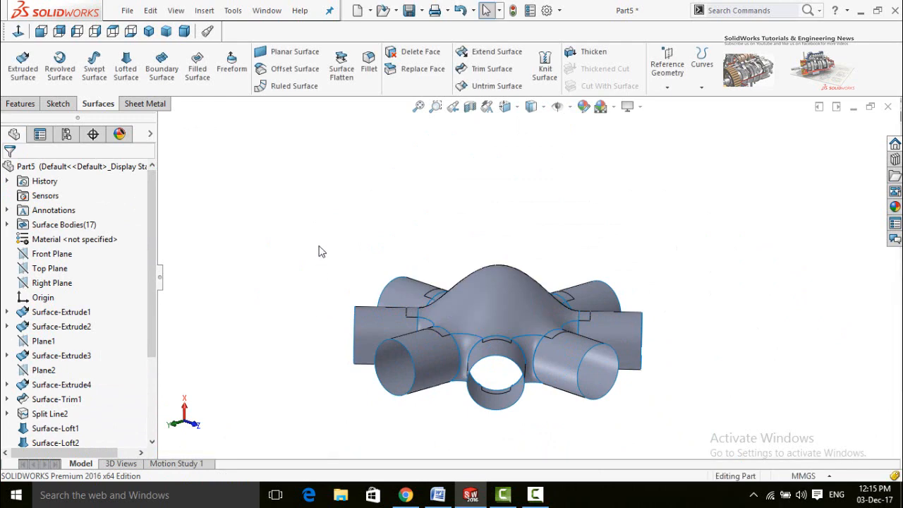
Step: Begin a second filled surface on the ring's opposite open side with its first four consecutive tube and loft edges
middle_drag(319, 252, 336, 281)
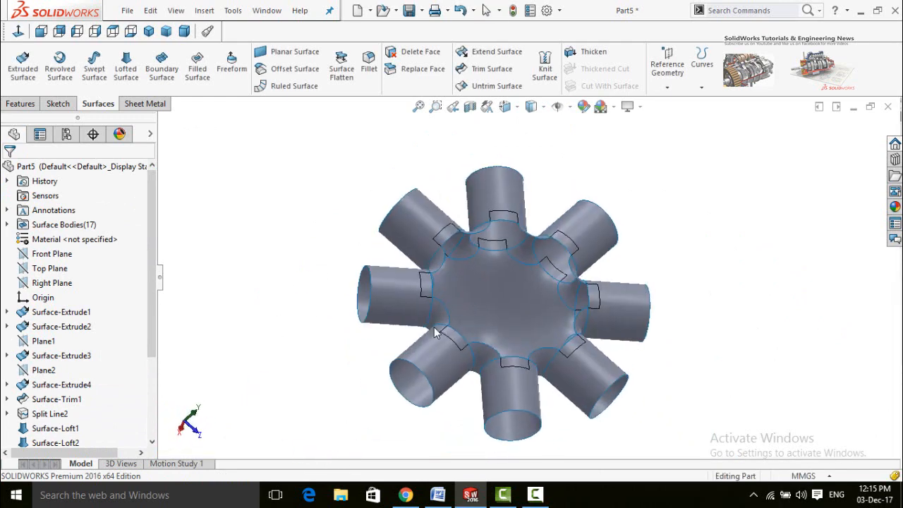
click(197, 67)
scroll(404, 274, down, 2)
middle_drag(404, 274, 431, 206)
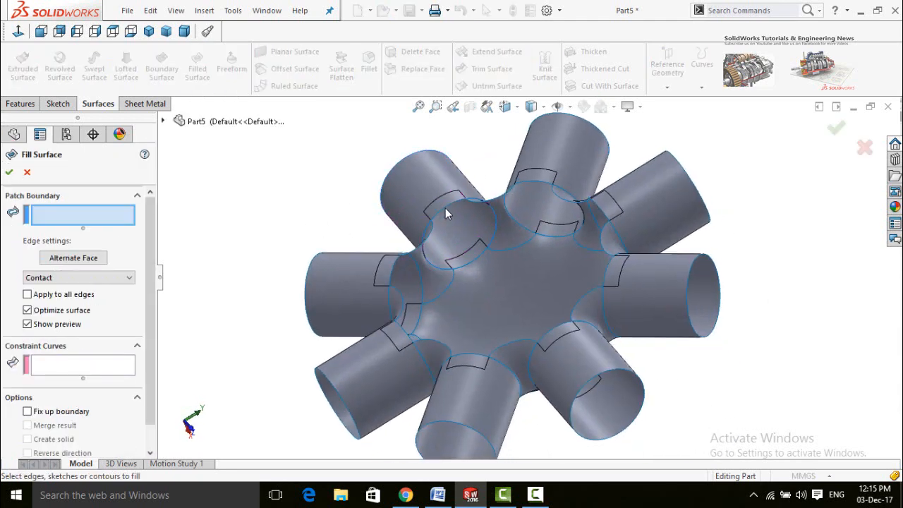
click(446, 208)
click(492, 201)
click(530, 181)
click(580, 203)
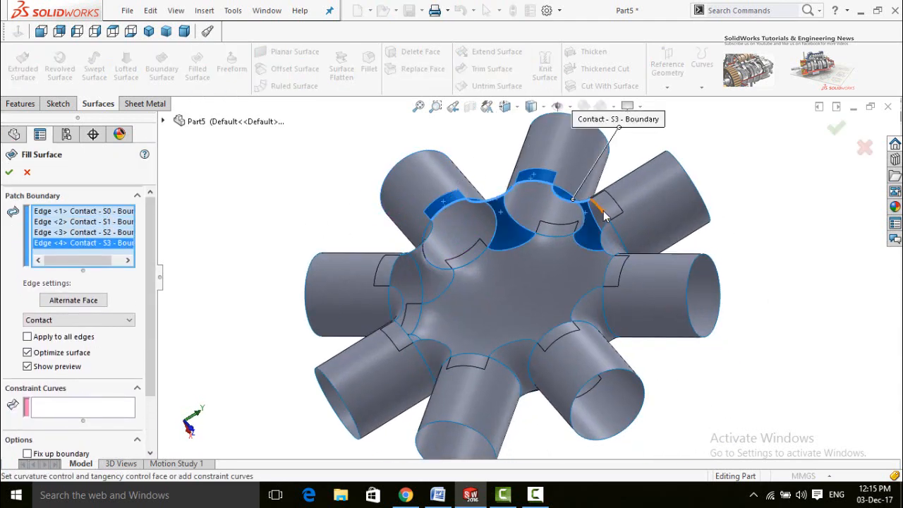
Step: Add the next eight consecutive tube and loft edges to the second patch boundary around the open side
click(604, 209)
click(608, 252)
click(613, 271)
click(593, 304)
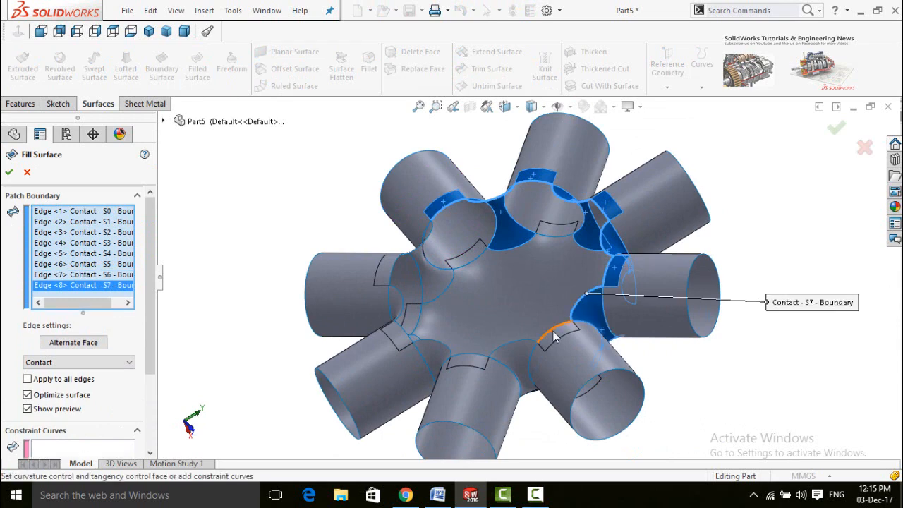
click(565, 328)
click(516, 343)
click(469, 360)
click(423, 348)
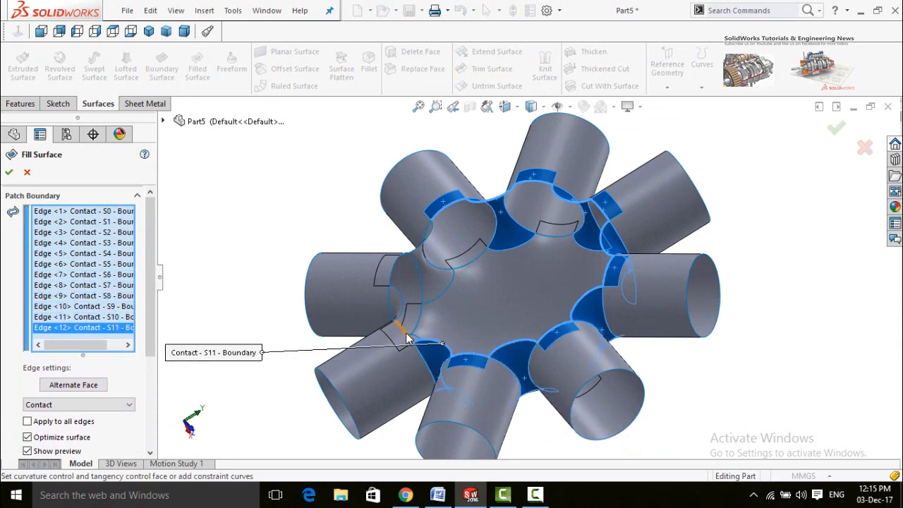
Step: Complete the second patch boundary with the last four edges and create the Contact filled surface closing the open side
click(401, 333)
click(389, 273)
middle_drag(404, 328, 395, 276)
click(391, 271)
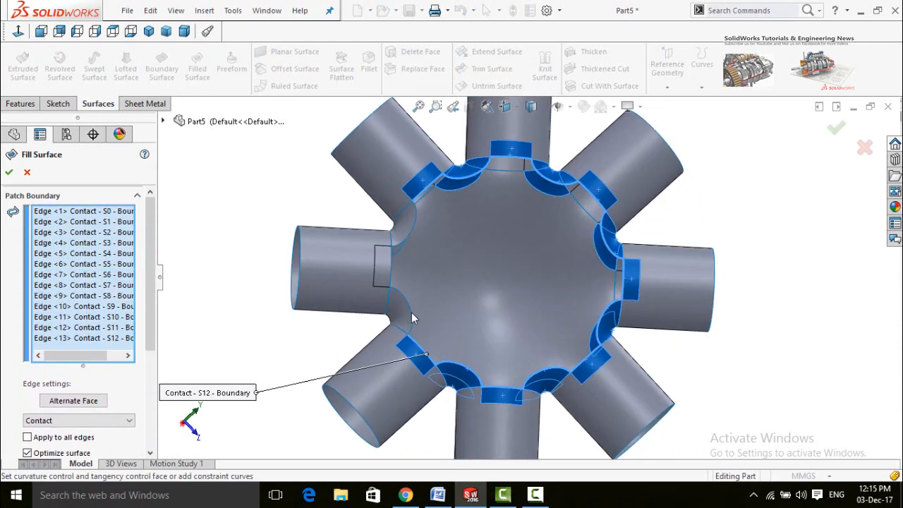
click(411, 315)
click(392, 275)
click(403, 240)
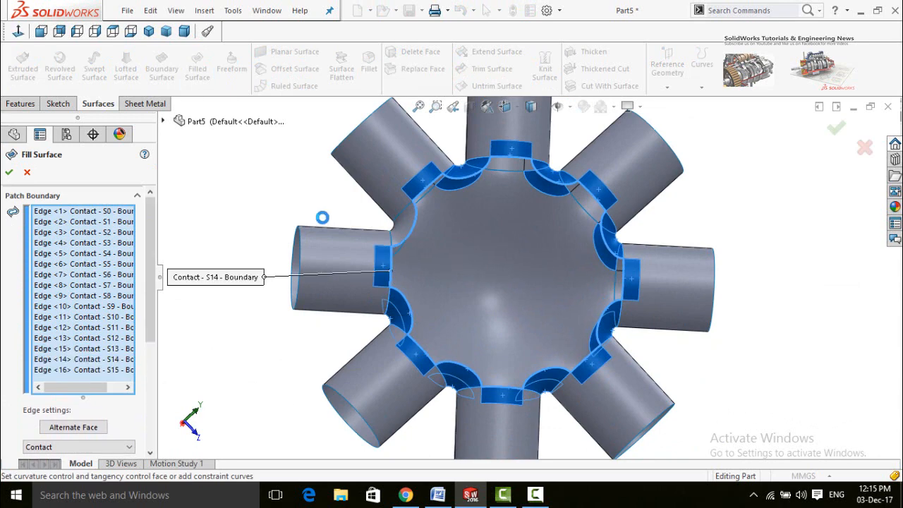
middle_drag(323, 218, 424, 156)
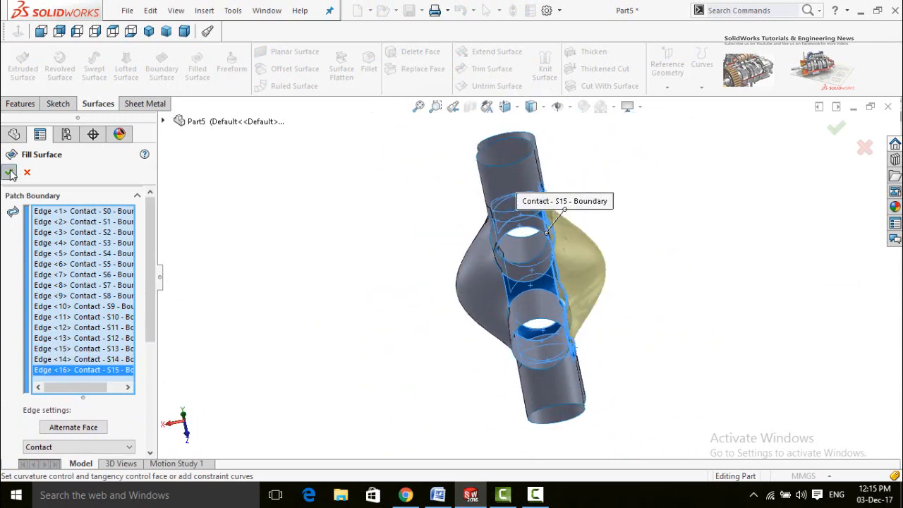
click(10, 173)
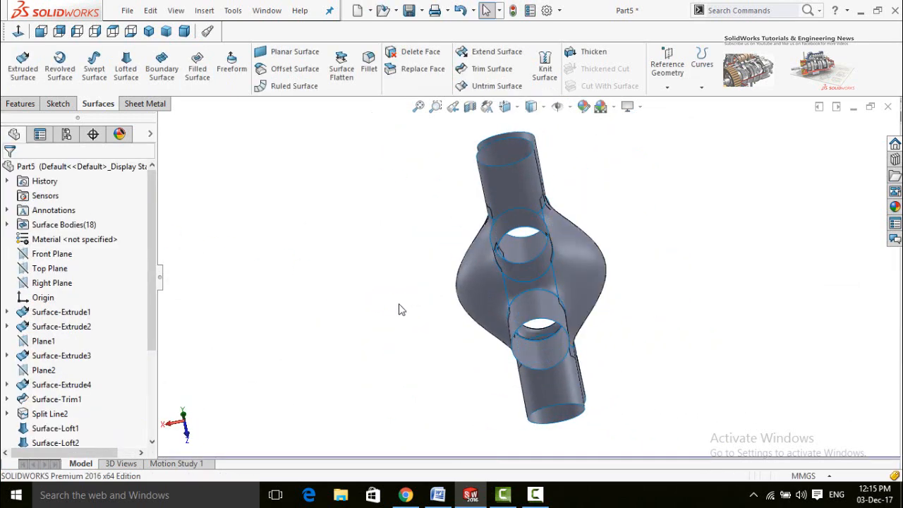
Step: Knit all tube, loft and filled surfaces of the junction into one surface body
middle_drag(409, 250, 335, 271)
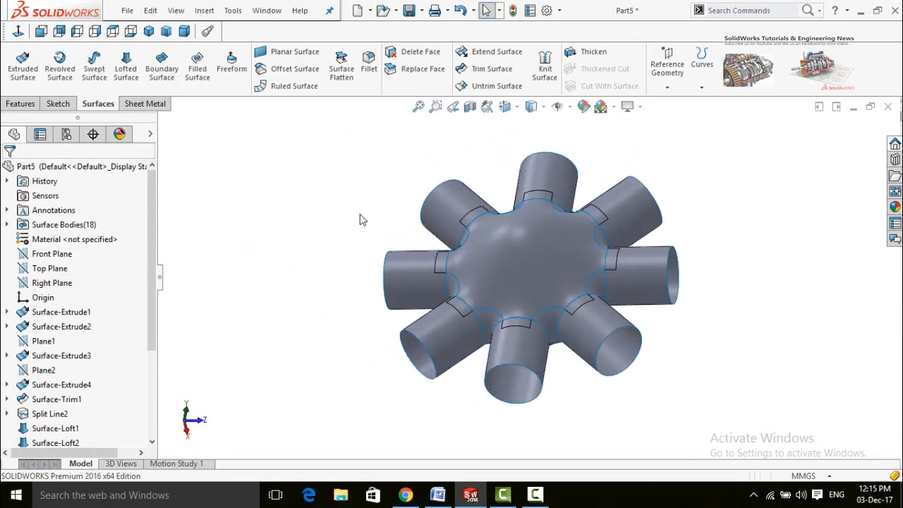
middle_drag(360, 219, 325, 286)
scroll(359, 244, up, 3)
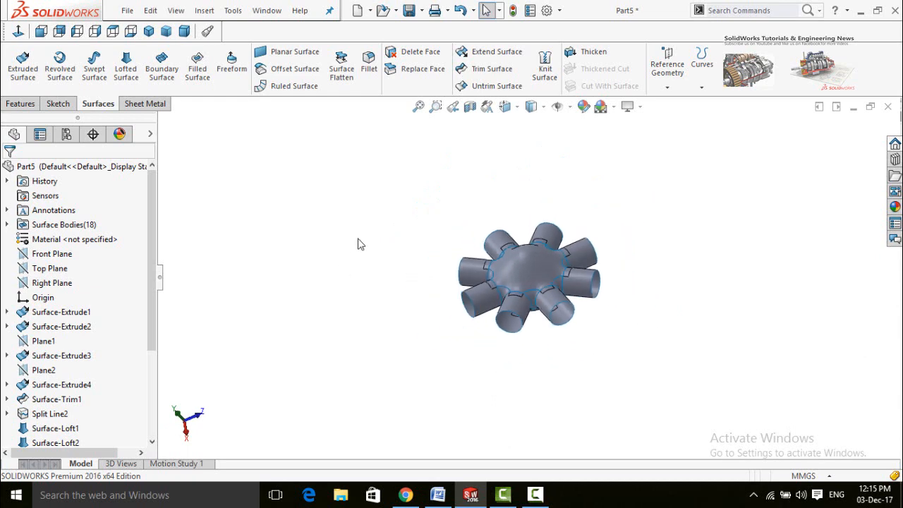
click(544, 78)
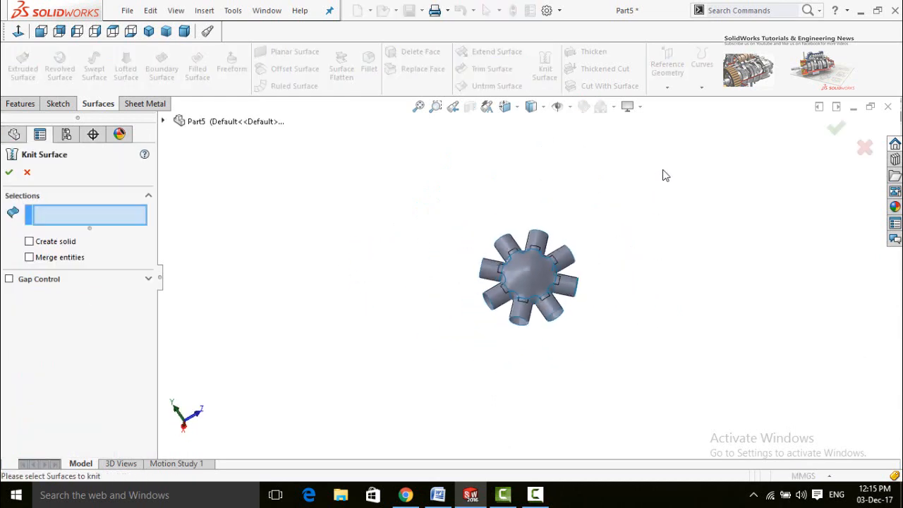
drag(664, 176, 425, 367)
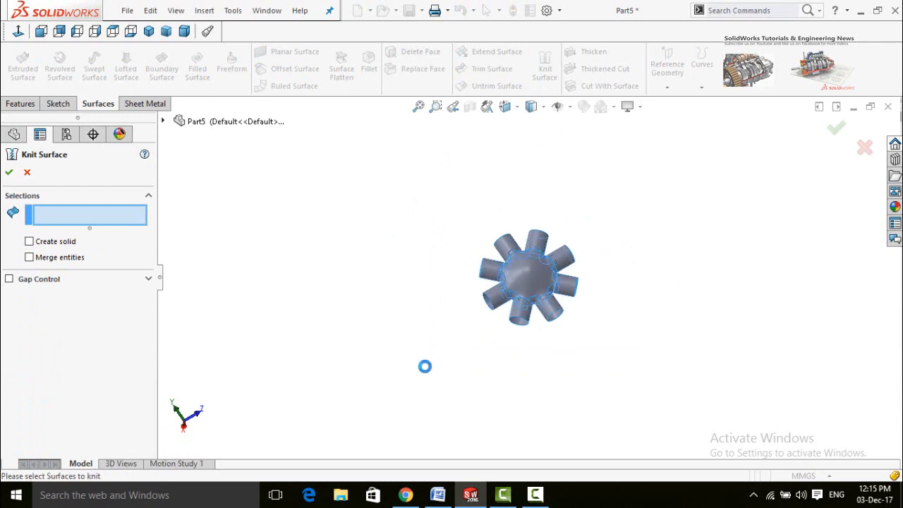
drag(152, 305, 149, 323)
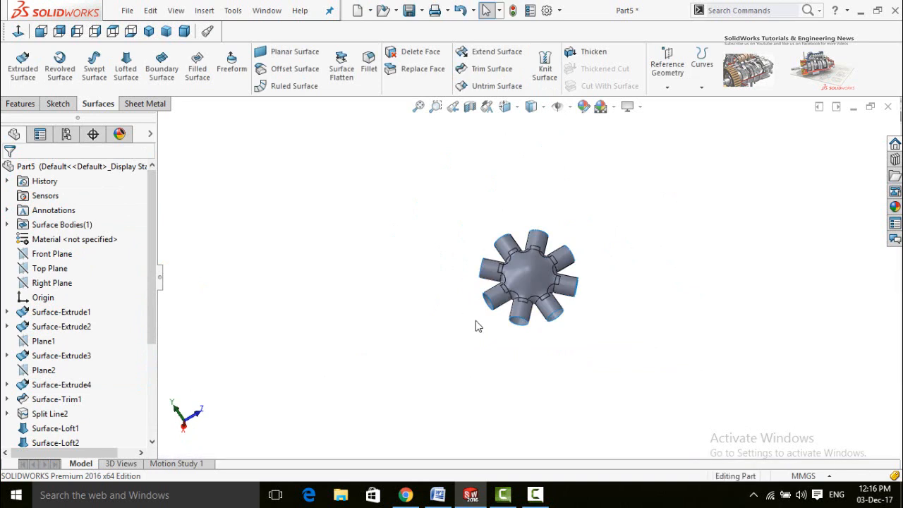
Step: Examine the knitted junction's tubes and filled hub from the side and from above
scroll(524, 265, down, 4)
scroll(489, 394, up, 2)
middle_drag(489, 387, 494, 240)
scroll(533, 300, down, 3)
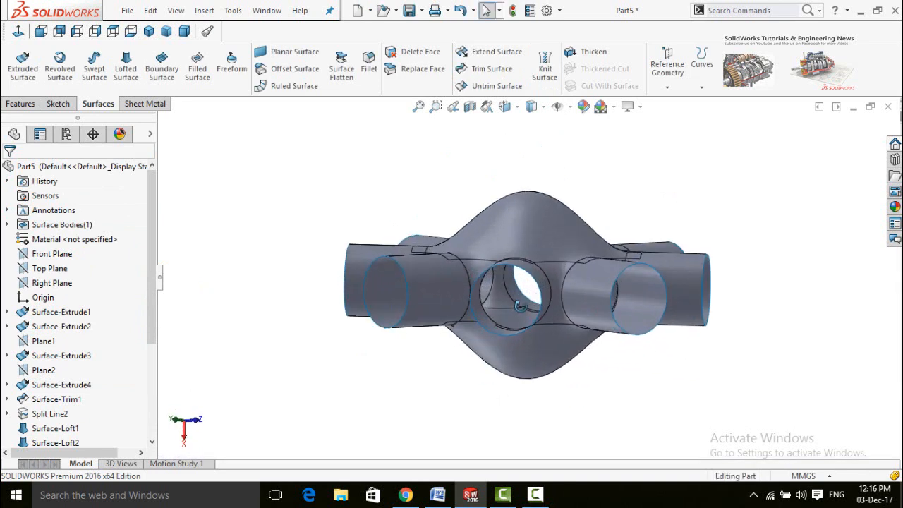
middle_drag(520, 305, 539, 381)
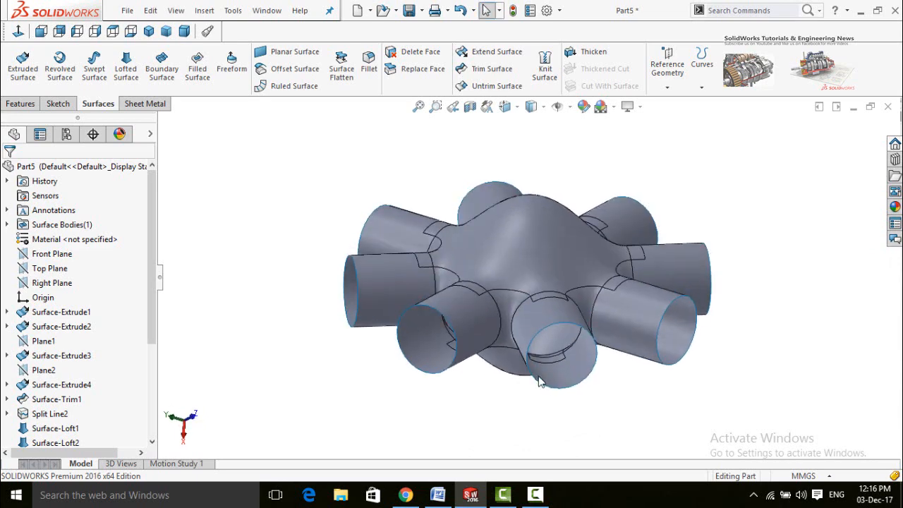
scroll(336, 286, up, 2)
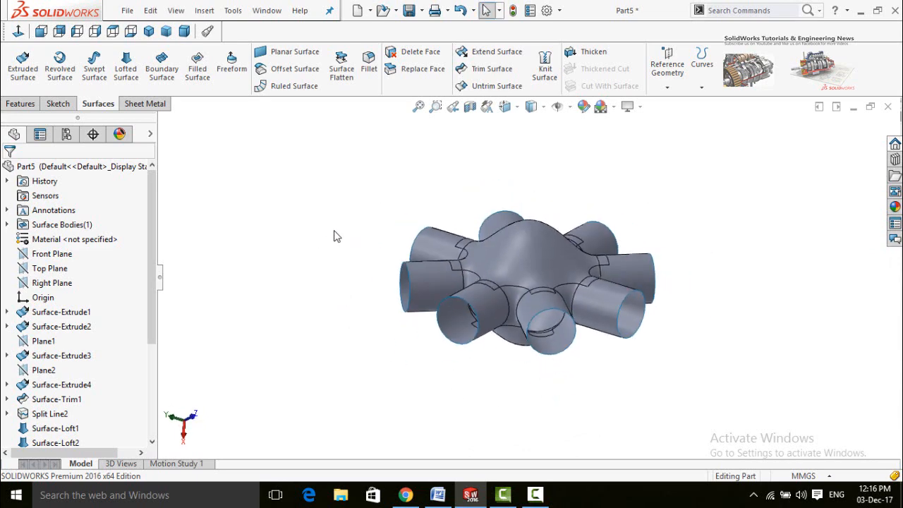
middle_drag(372, 210, 281, 228)
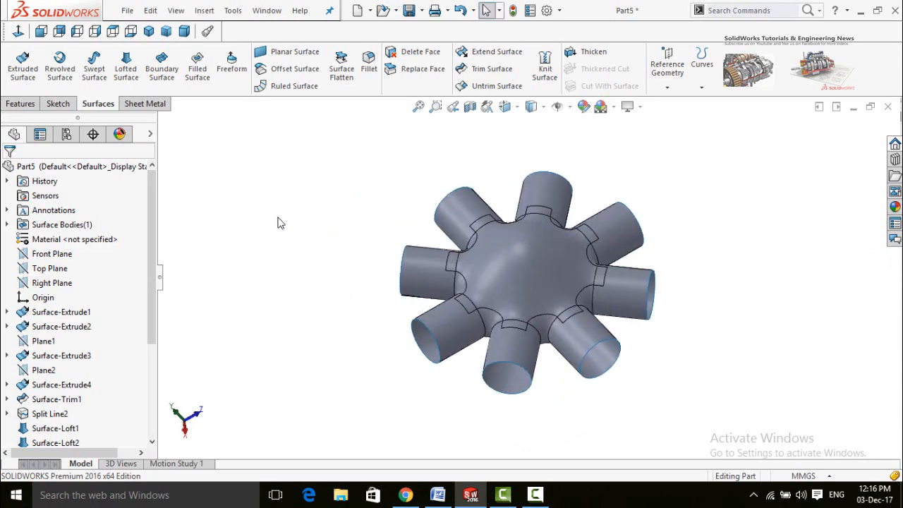
scroll(535, 178, up, 2)
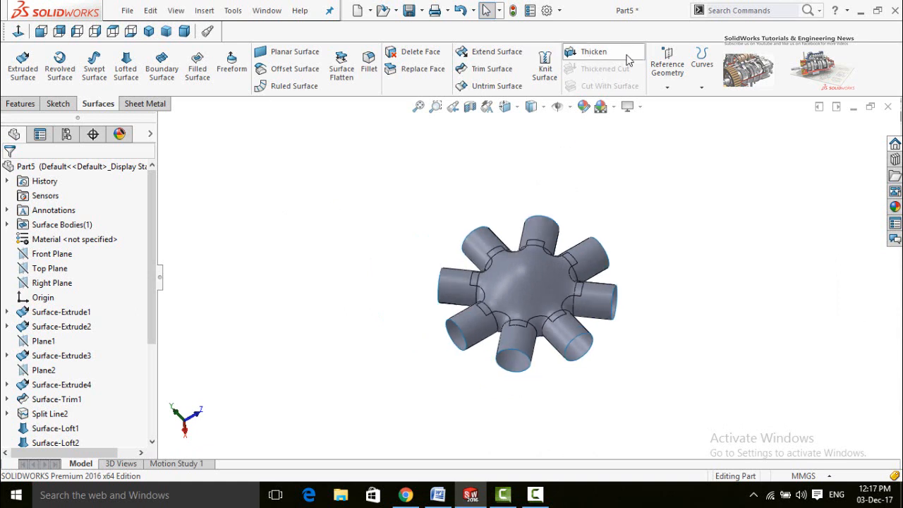
Step: Thicken the knitted junction surface into a solid body
click(601, 53)
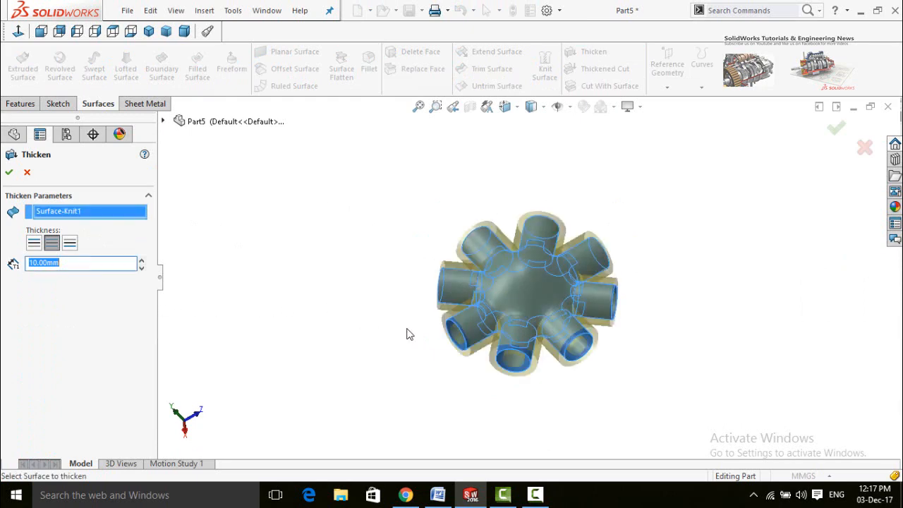
middle_drag(406, 329, 420, 238)
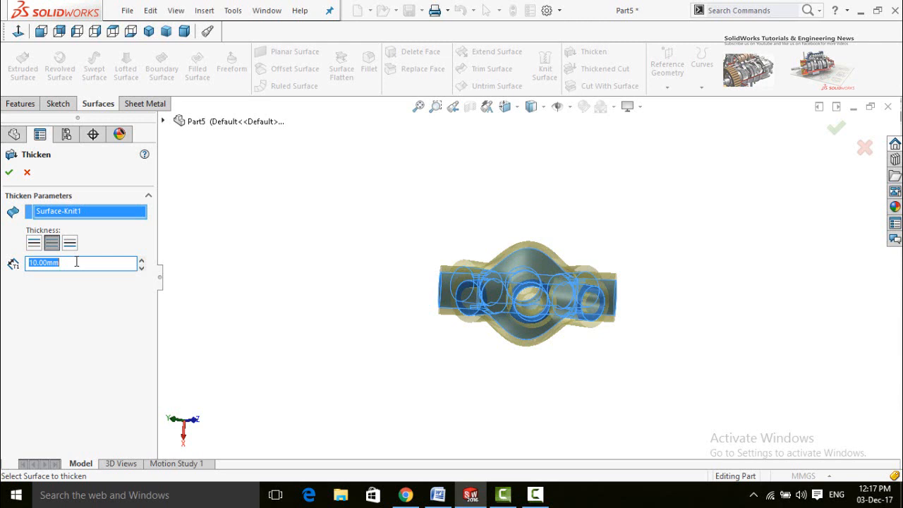
key(Return)
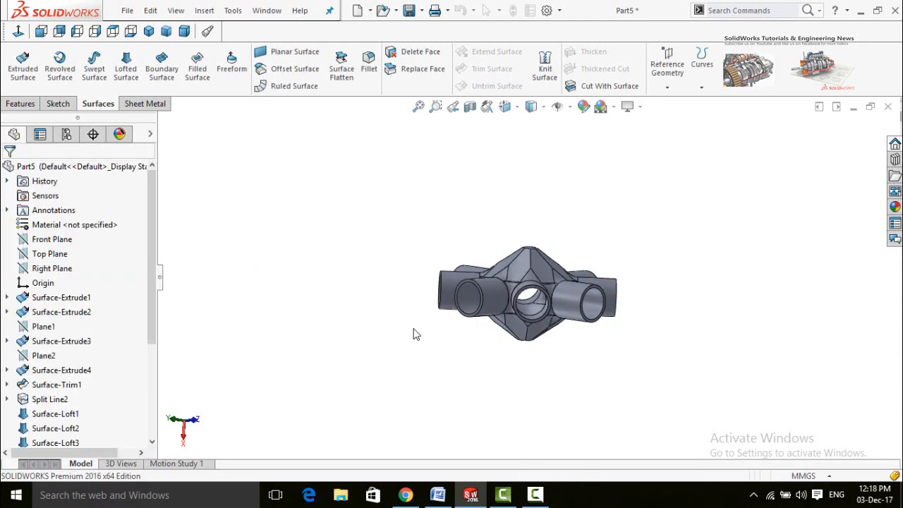
Step: Inspect the thickened junction's tube walls and faceted hub from both sides
middle_drag(467, 311, 530, 346)
scroll(526, 295, down, 2)
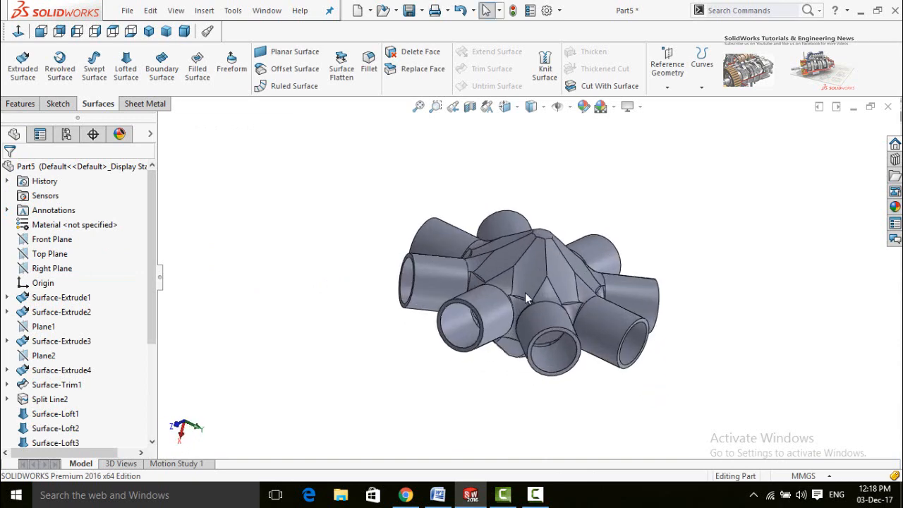
middle_drag(451, 353, 711, 212)
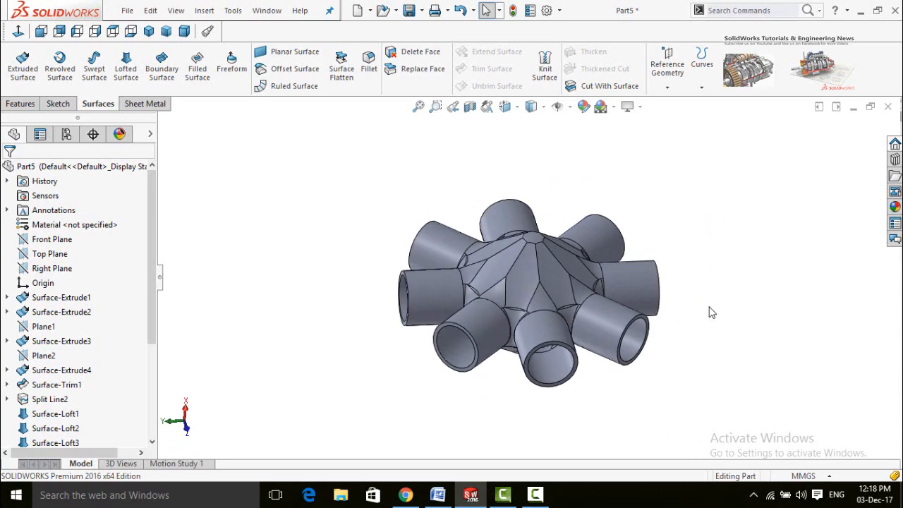
middle_drag(711, 312, 638, 264)
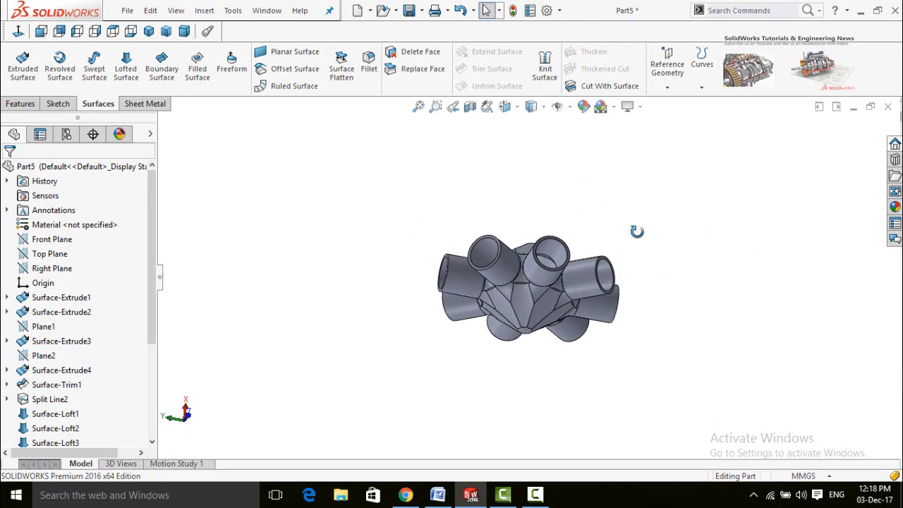
middle_drag(638, 231, 639, 363)
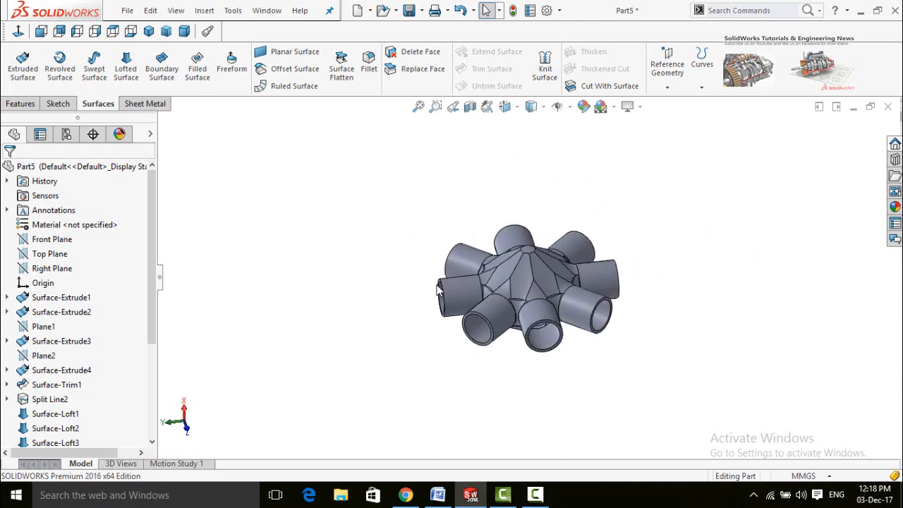
scroll(433, 302, down, 2)
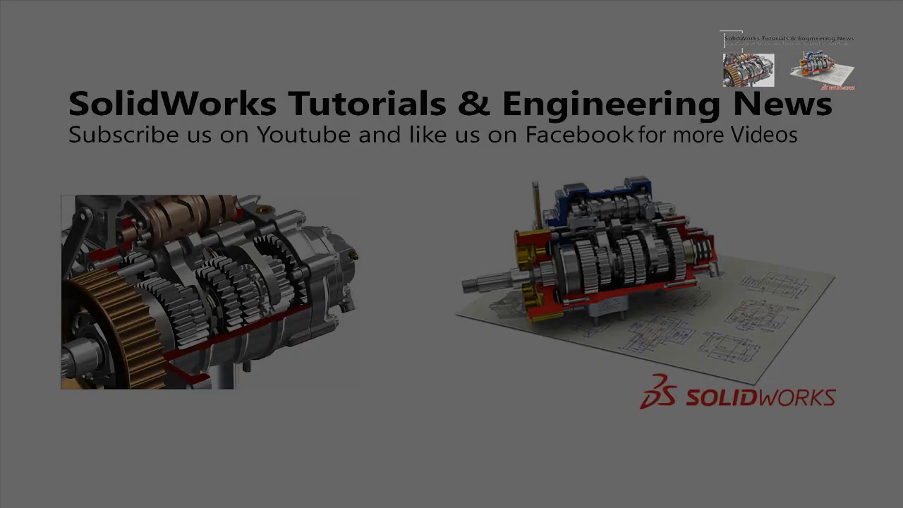